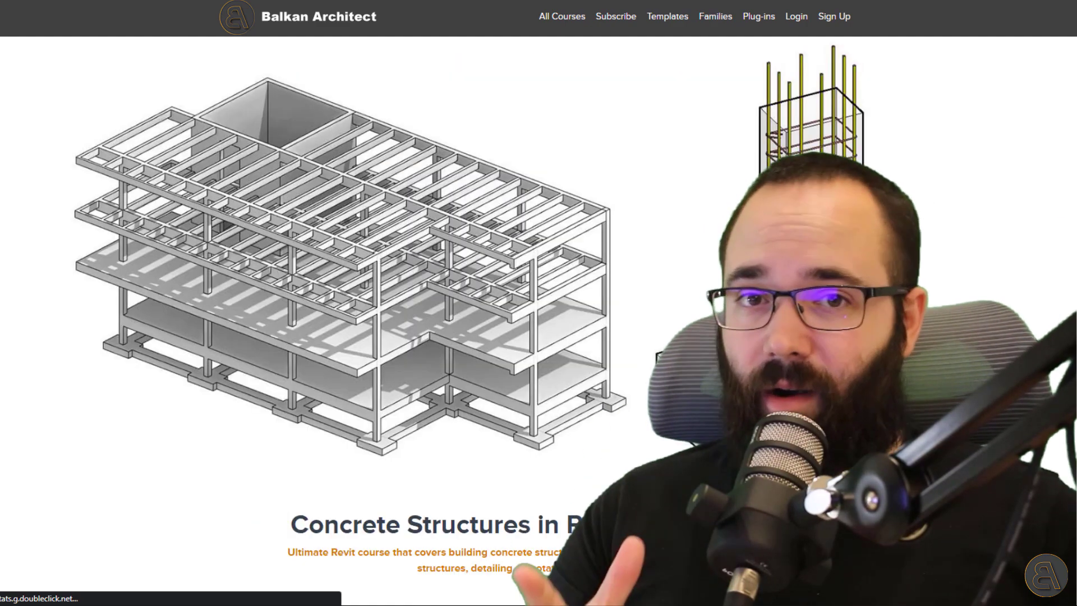
Step: Scroll the course page past the rebar, precast, annotation and data extraction sections to Course Curriculum
scroll(393, 321, down, 5)
scroll(393, 319, down, 4)
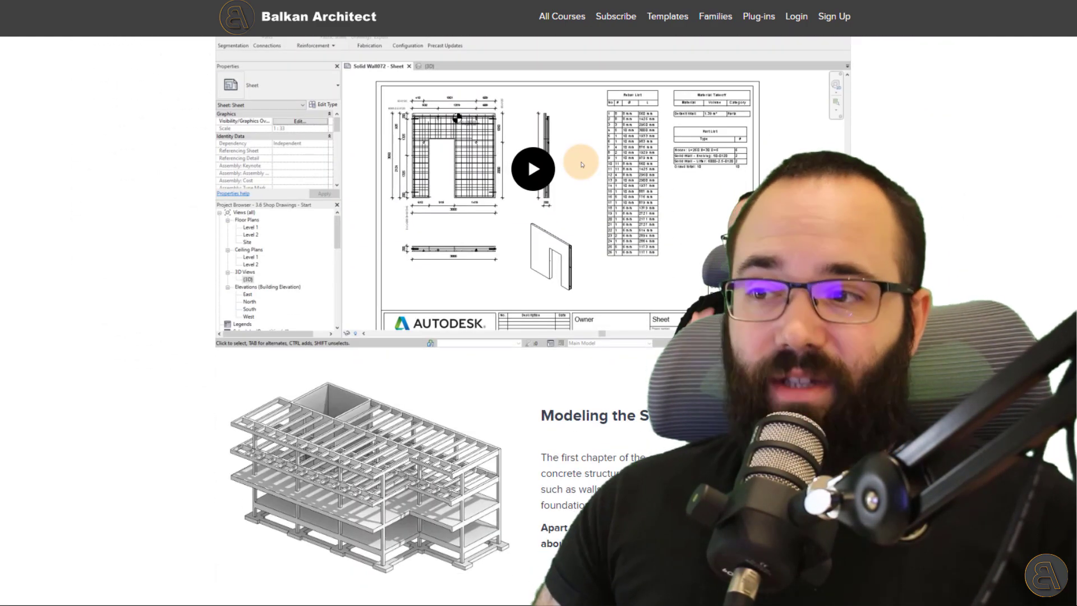
scroll(393, 320, down, 4)
scroll(392, 319, down, 1)
scroll(393, 319, down, 1)
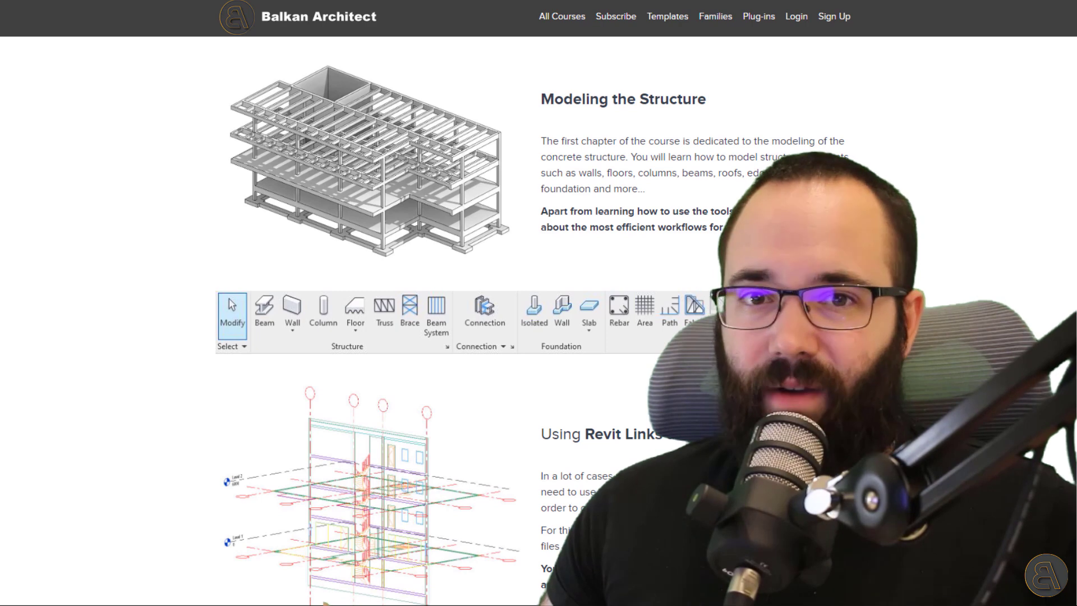
scroll(393, 320, down, 3)
scroll(393, 320, down, 2)
scroll(394, 319, down, 4)
scroll(393, 320, down, 1)
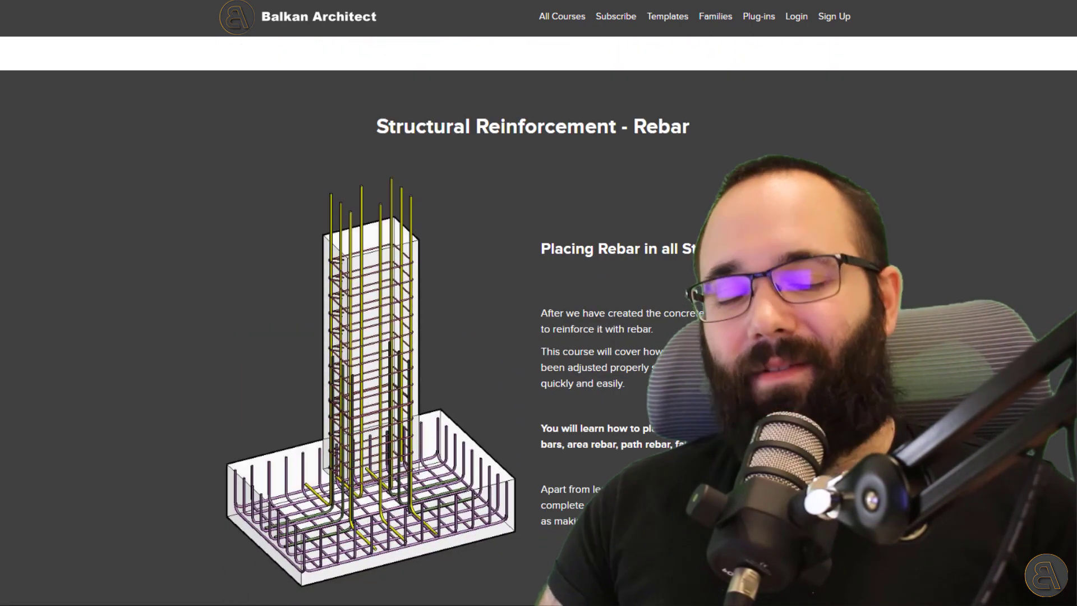
scroll(392, 321, down, 2)
scroll(393, 320, down, 6)
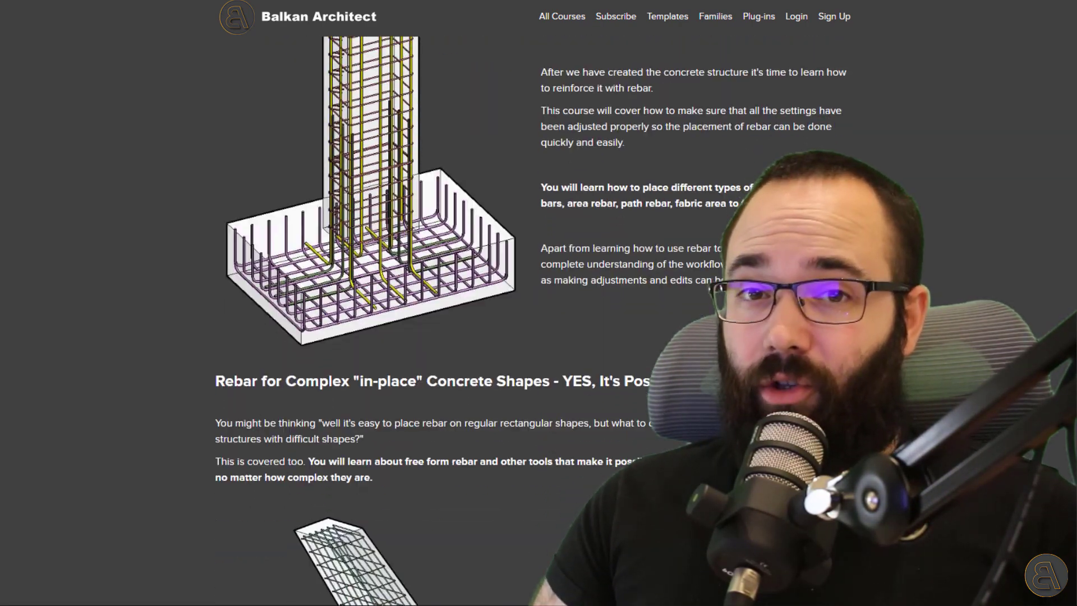
scroll(393, 319, down, 7)
scroll(392, 319, down, 6)
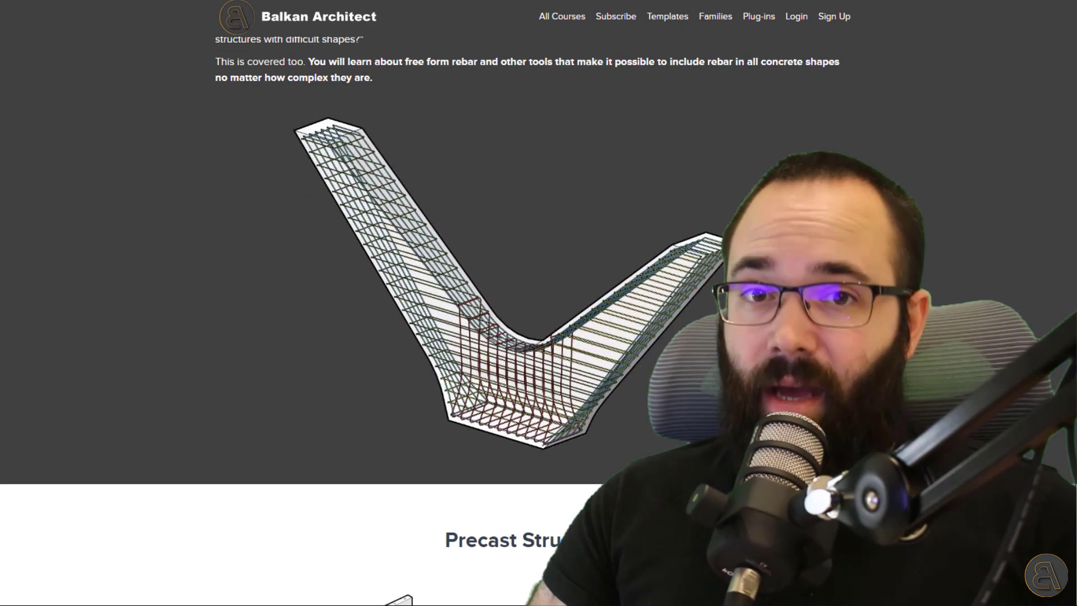
scroll(393, 321, down, 8)
scroll(393, 319, down, 3)
scroll(393, 320, down, 4)
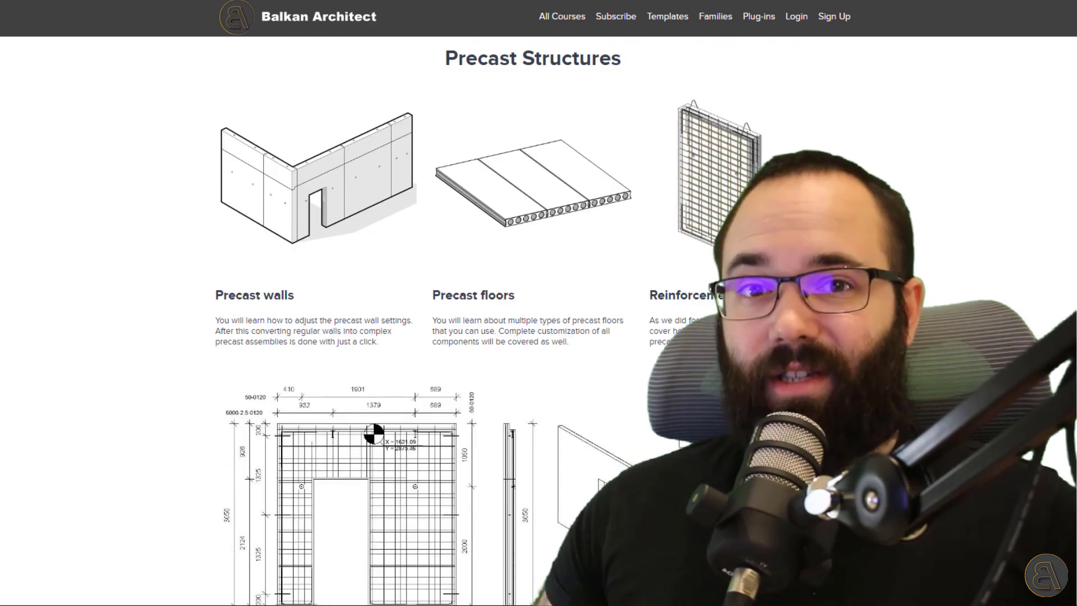
scroll(393, 320, down, 2)
scroll(393, 320, down, 5)
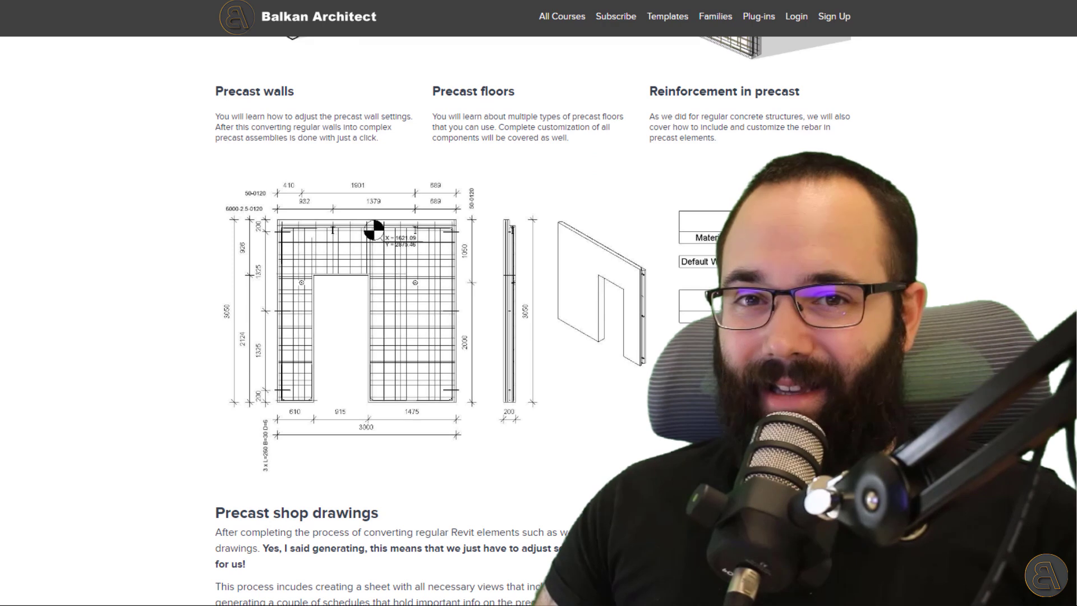
scroll(393, 320, down, 9)
scroll(393, 320, down, 5)
scroll(393, 319, down, 5)
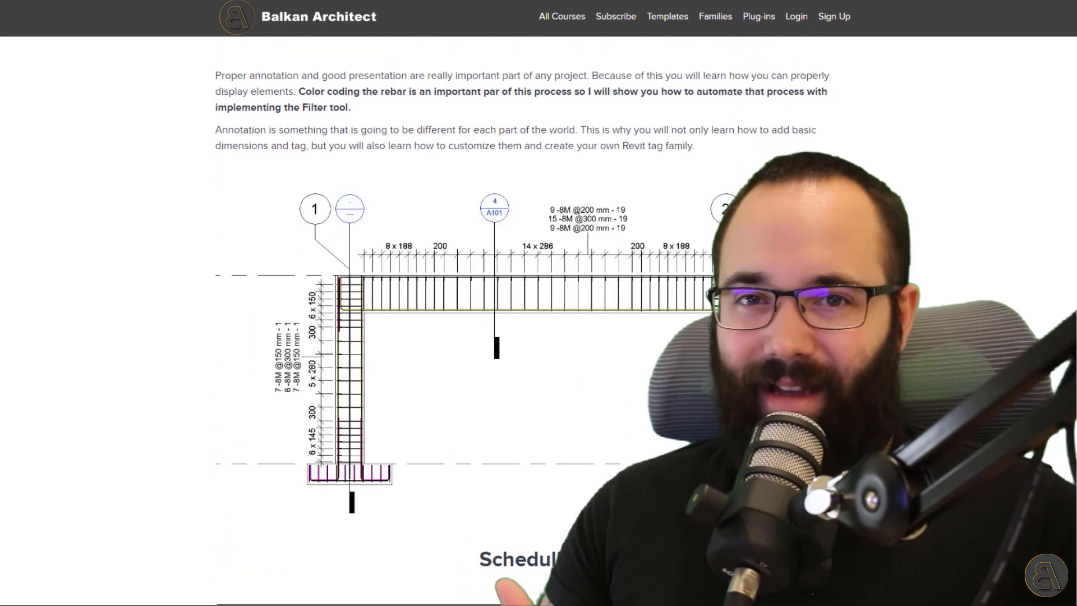
scroll(393, 320, down, 9)
scroll(393, 320, down, 7)
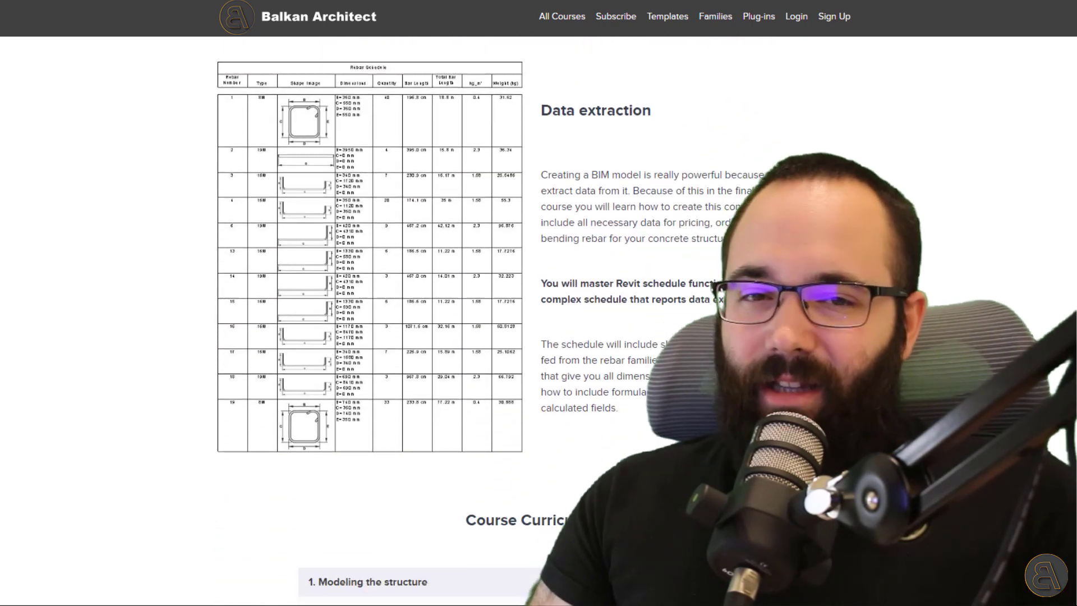
scroll(394, 320, down, 4)
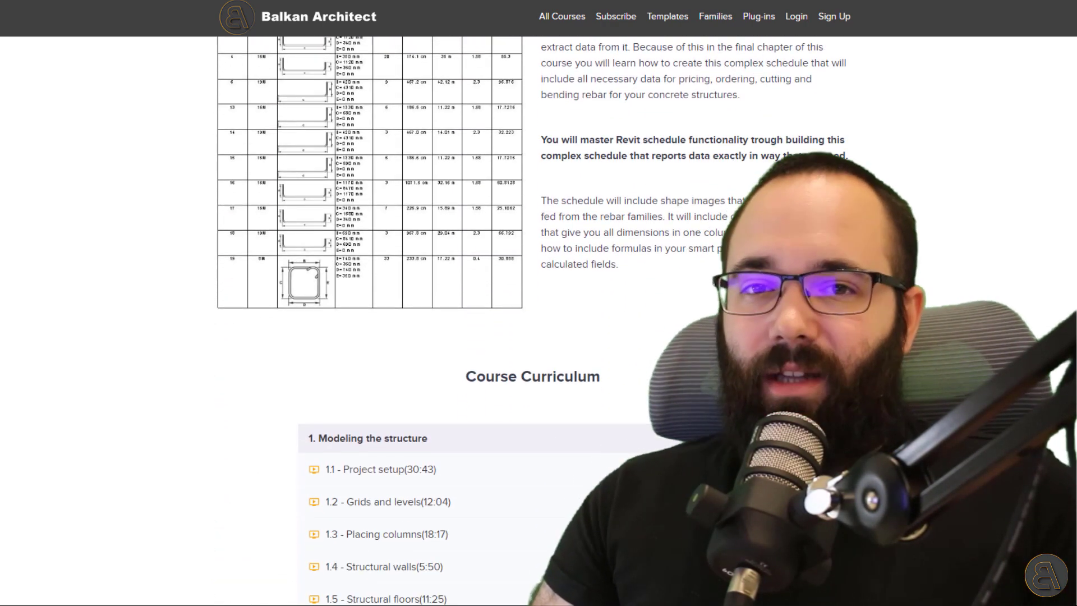
Step: Open the Reinforced Concrete Structure Template for Revit - Metric page from Templates
click(667, 16)
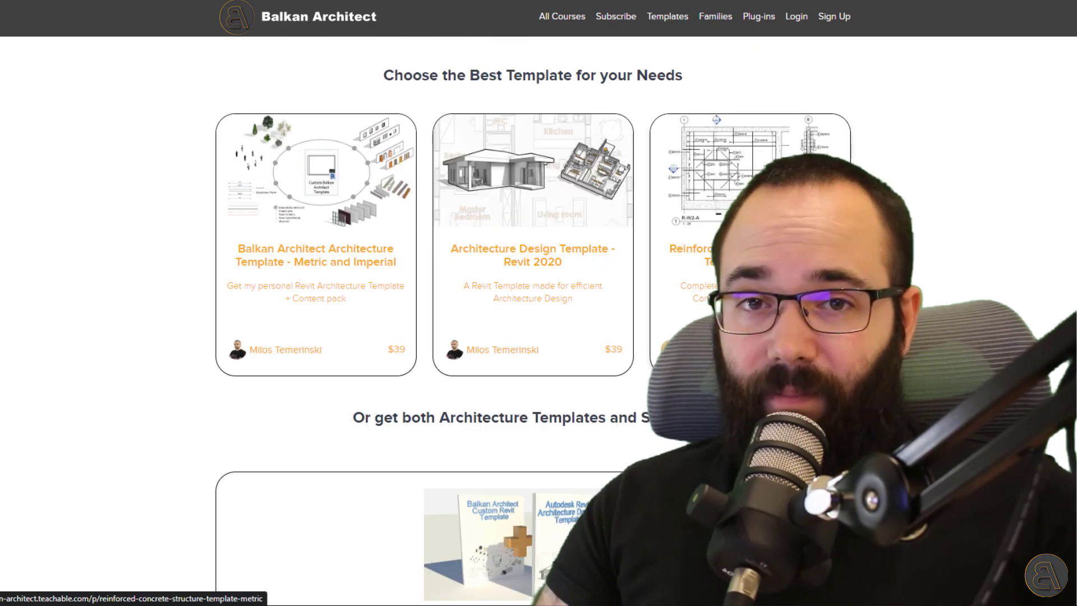
click(729, 252)
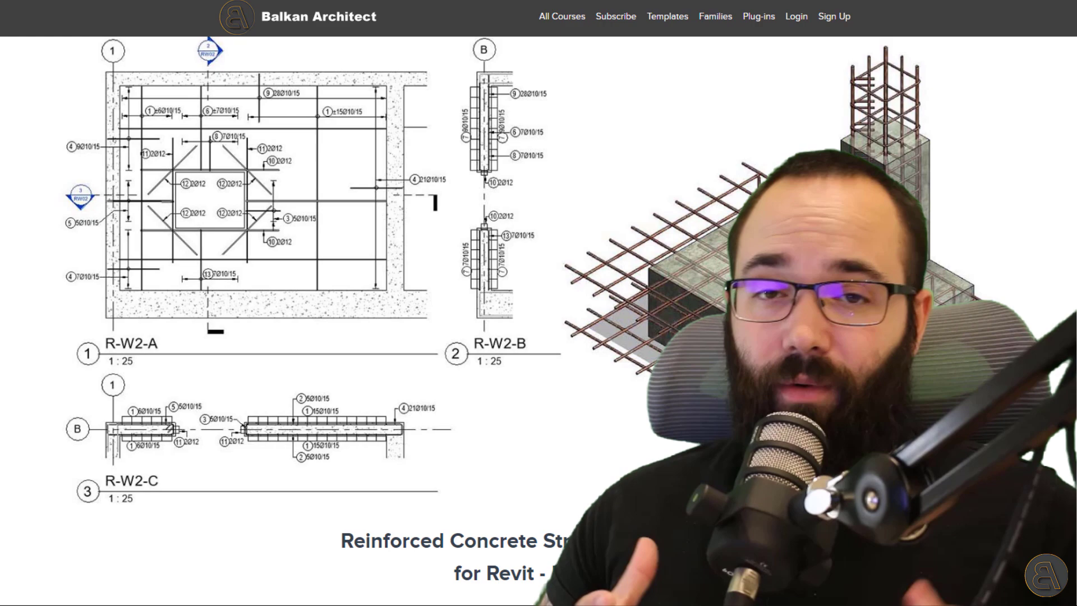
scroll(539, 303, down, 5)
scroll(538, 302, down, 8)
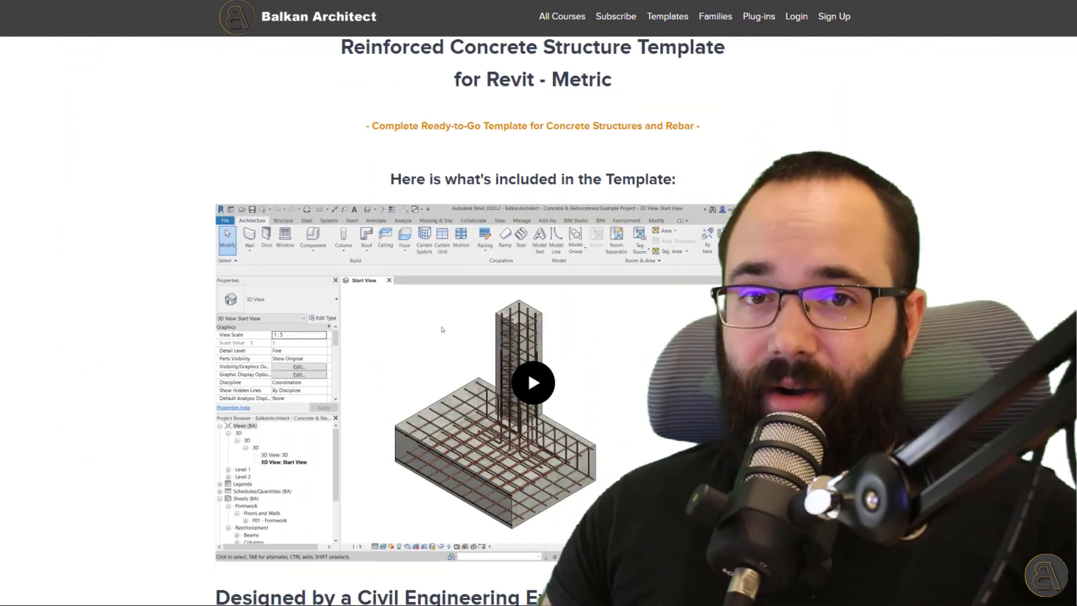
scroll(539, 302, down, 1)
Step: Scroll the template page down to its annotation examples
scroll(539, 304, down, 3)
scroll(539, 302, down, 4)
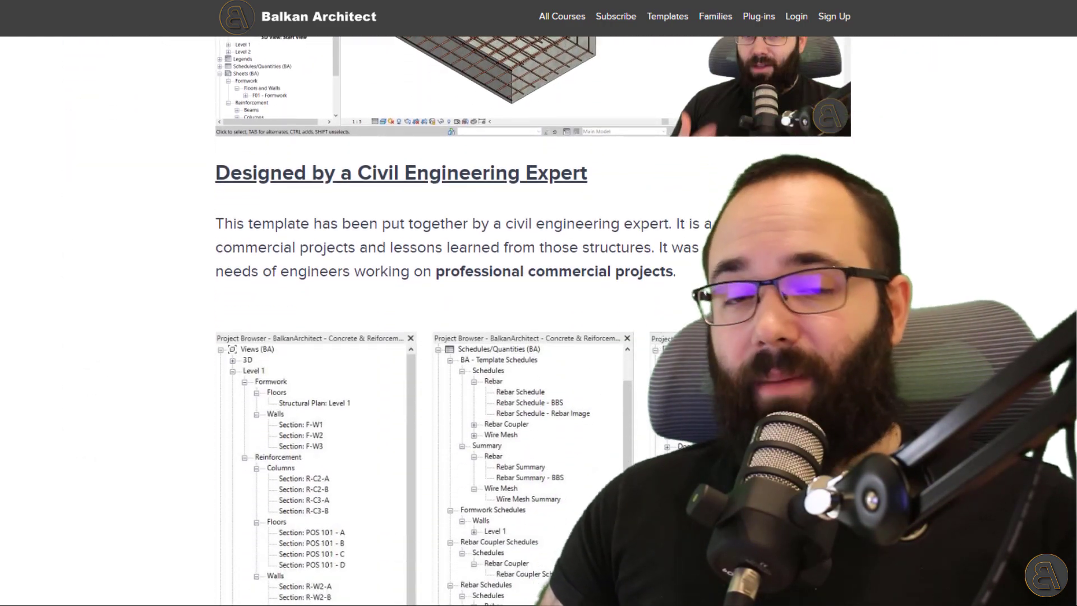
scroll(539, 303, down, 1)
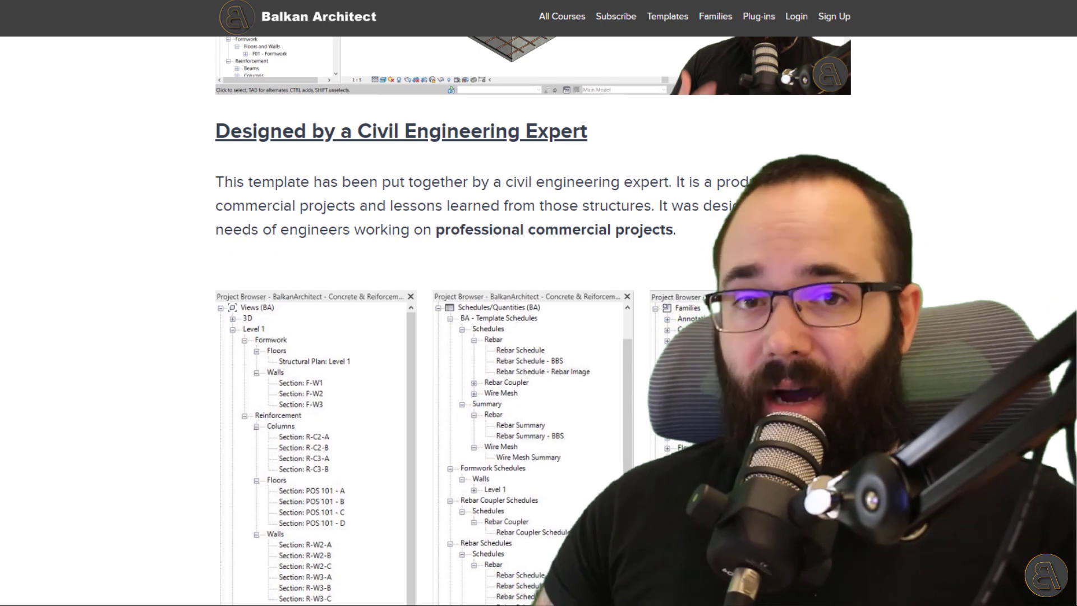
scroll(539, 303, down, 1)
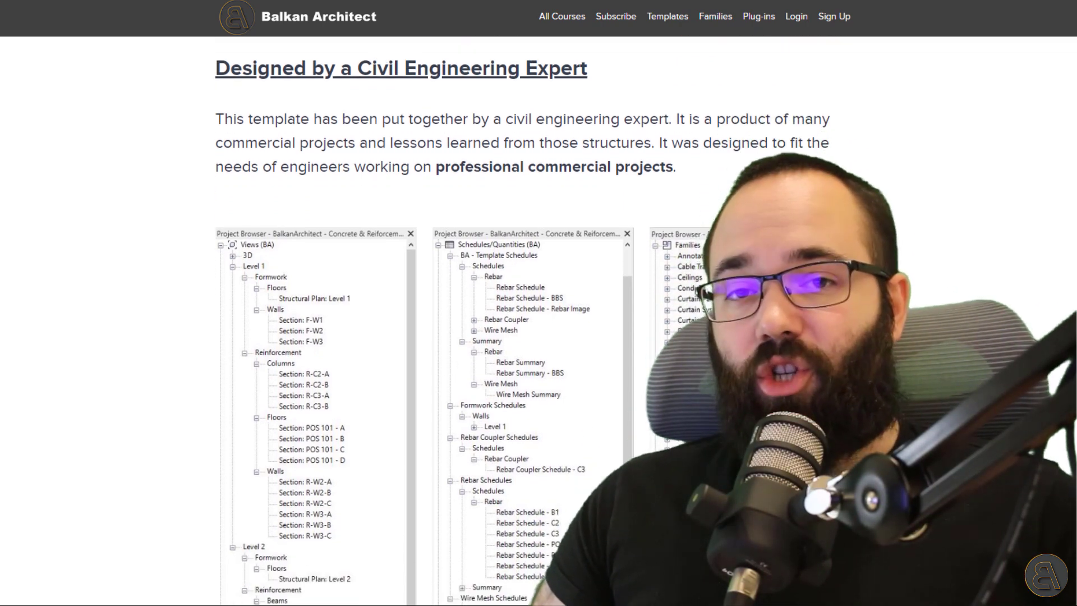
scroll(538, 304, down, 2)
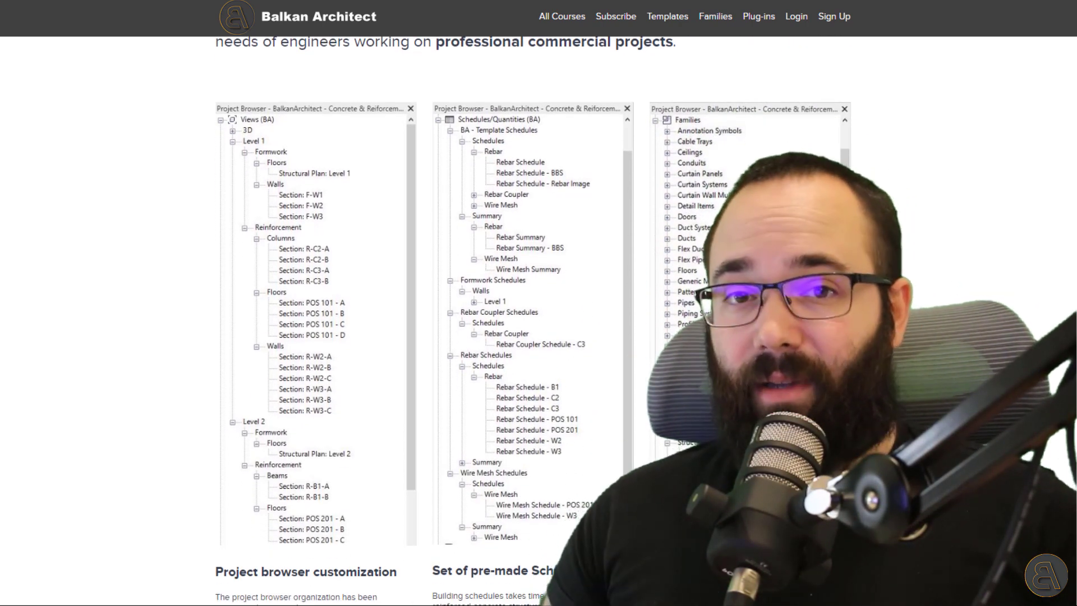
scroll(539, 303, down, 2)
scroll(539, 302, down, 1)
scroll(538, 303, down, 2)
scroll(538, 303, down, 2)
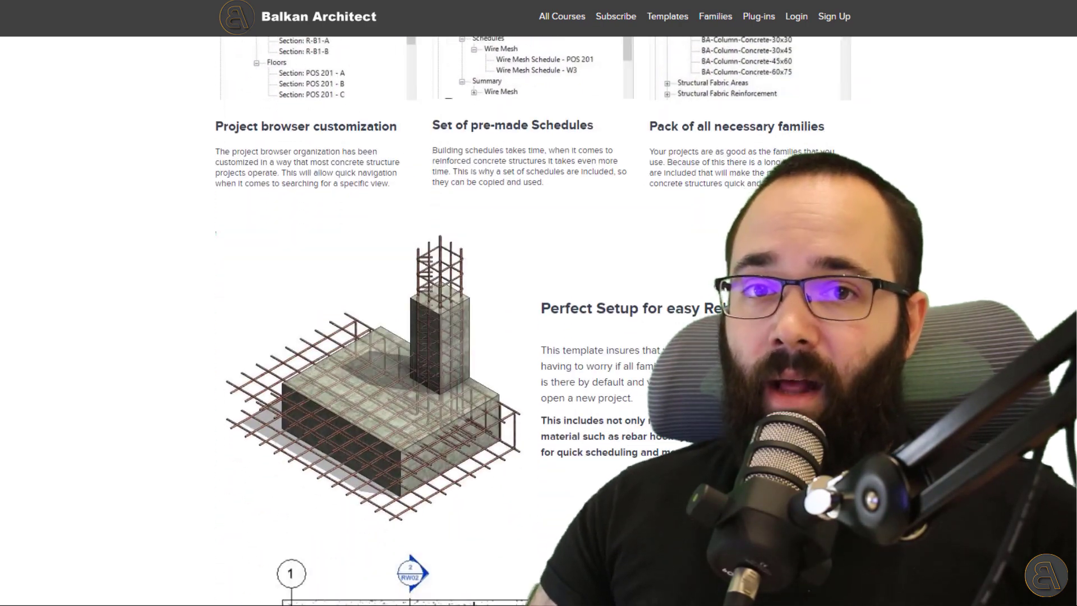
scroll(539, 303, down, 3)
scroll(538, 303, up, 2)
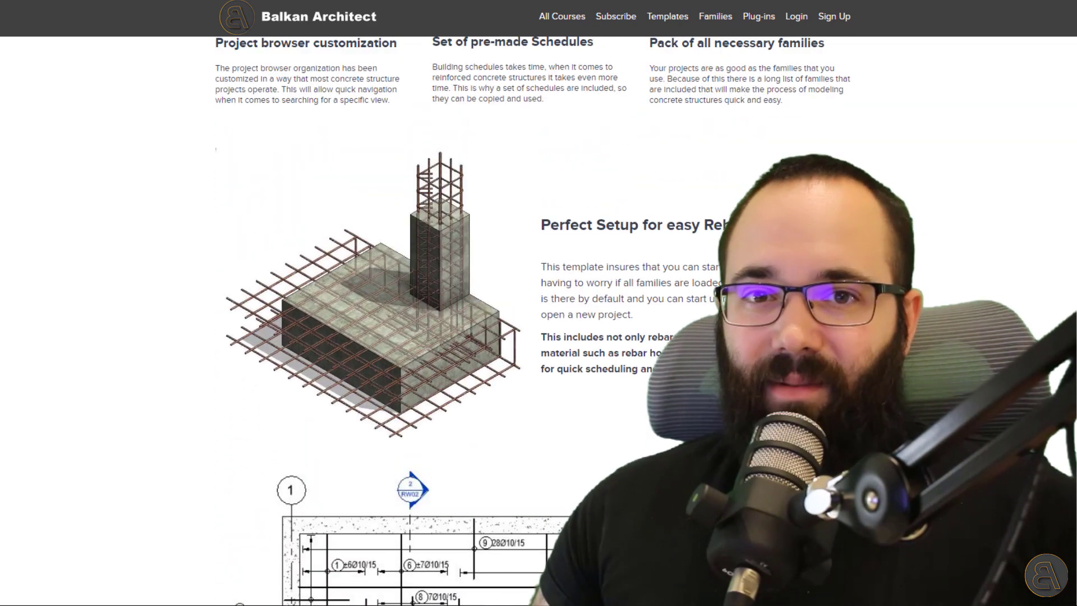
scroll(539, 303, down, 3)
scroll(538, 303, down, 2)
scroll(539, 303, down, 2)
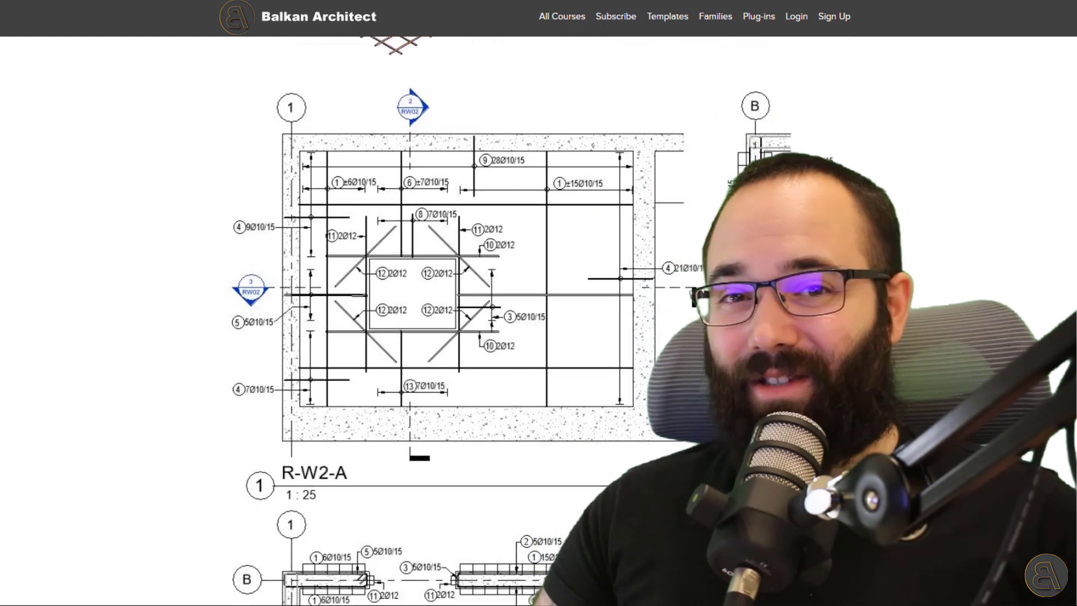
scroll(539, 302, down, 1)
scroll(539, 303, down, 3)
scroll(538, 303, down, 1)
scroll(539, 302, down, 4)
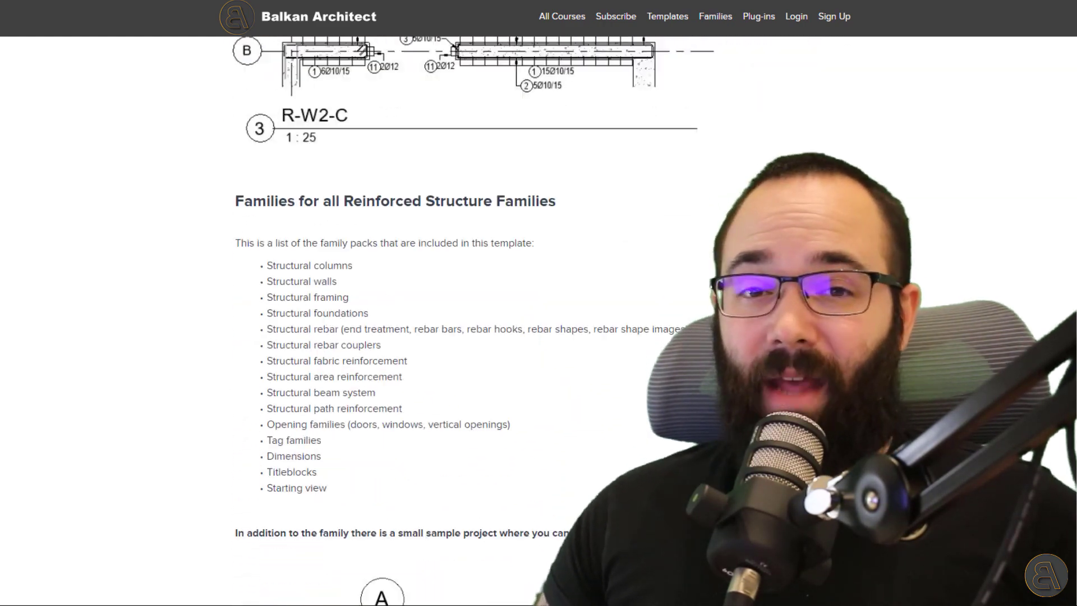
scroll(539, 303, down, 3)
scroll(538, 303, down, 4)
scroll(539, 303, down, 2)
scroll(538, 304, down, 1)
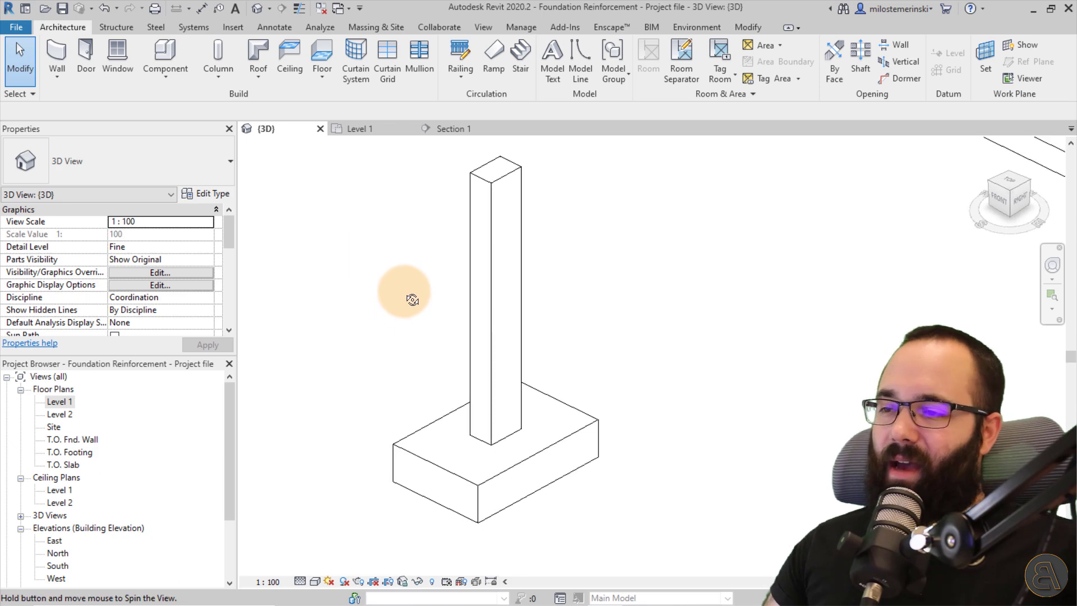
Step: Select the footing in the {3D} view to inspect its rebar, then deselect it
click(440, 423)
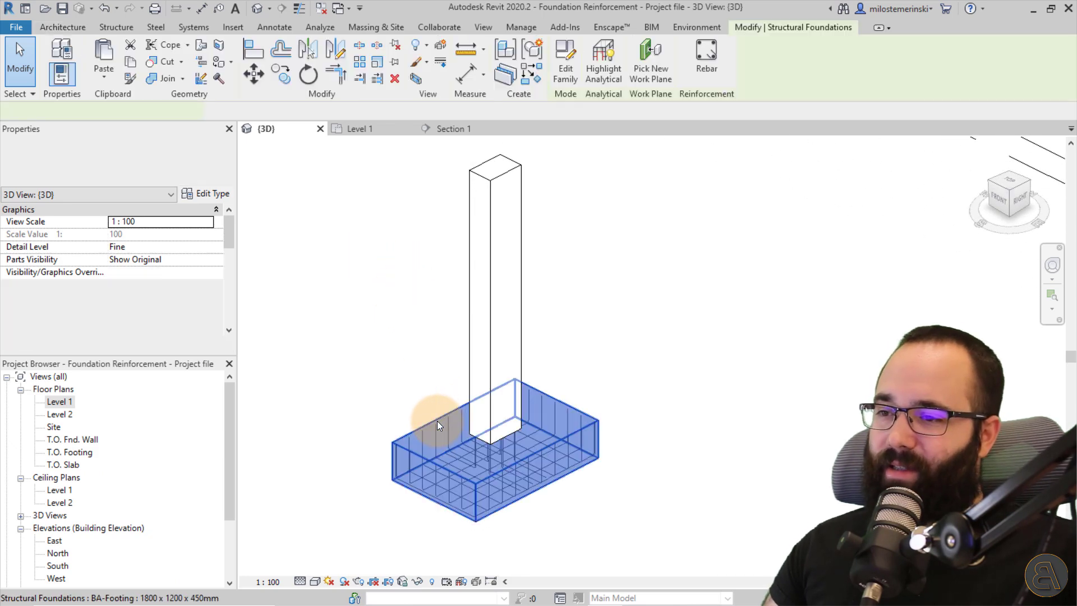
scroll(466, 462, up, 4)
scroll(572, 479, down, 3)
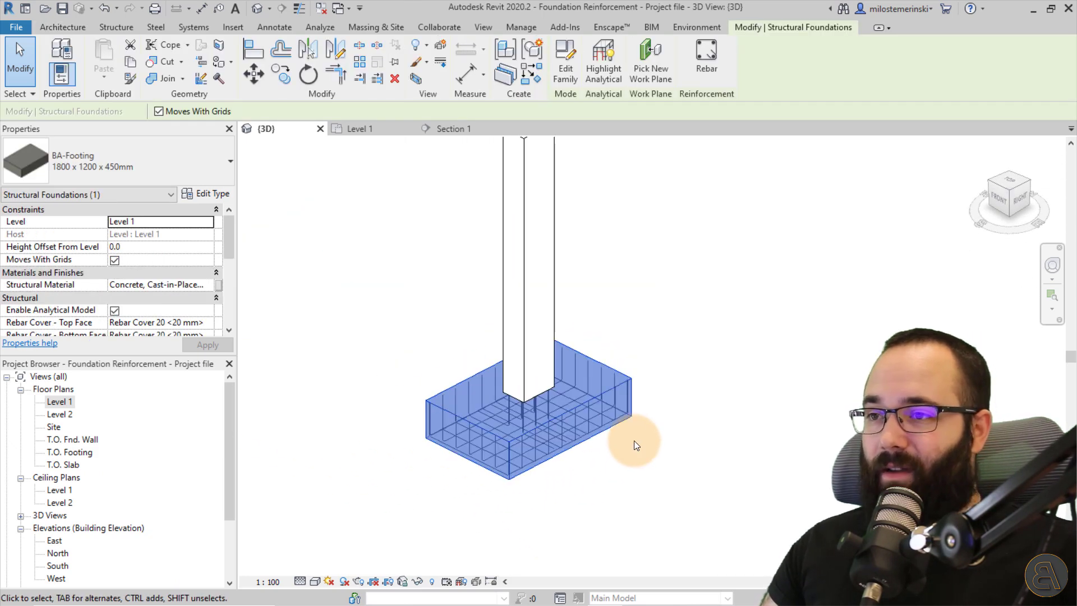
scroll(633, 441, down, 2)
click(564, 321)
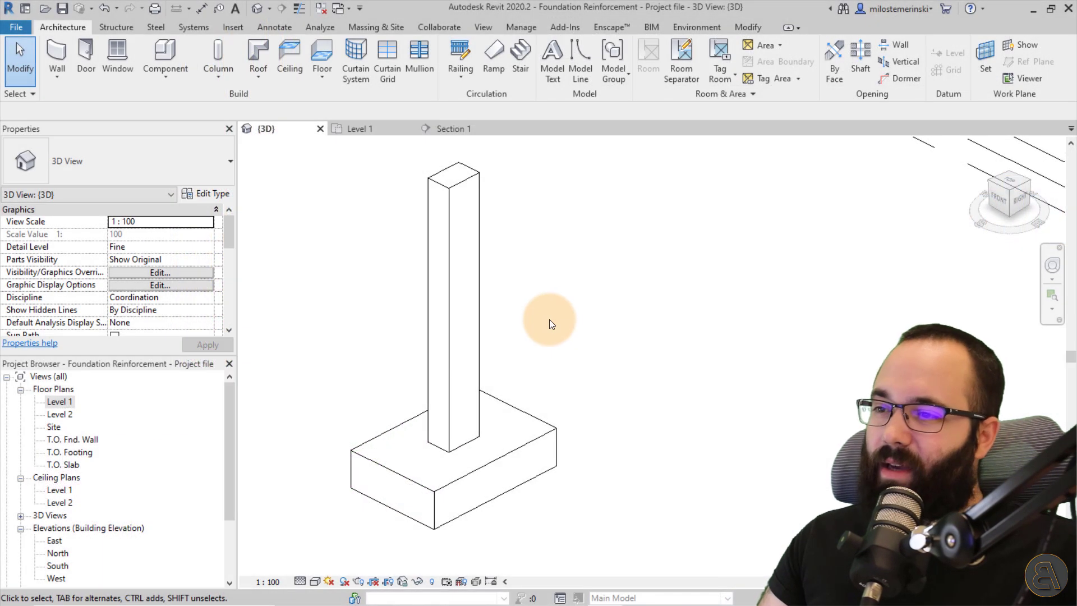
Step: Select the concrete column and its rebar set to inspect them, then clear the selection
click(481, 294)
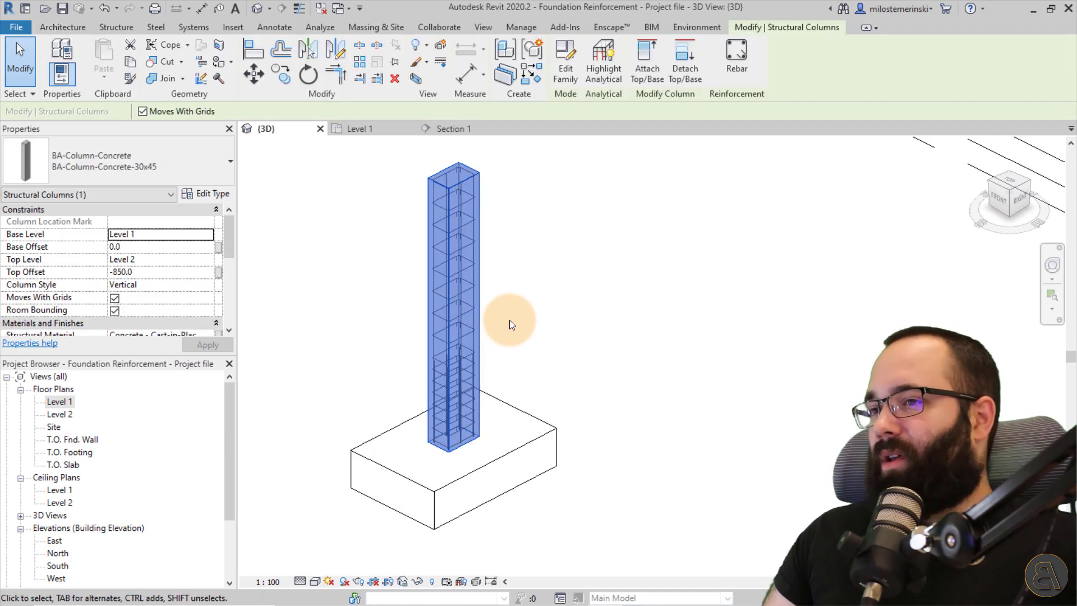
scroll(489, 377, up, 2)
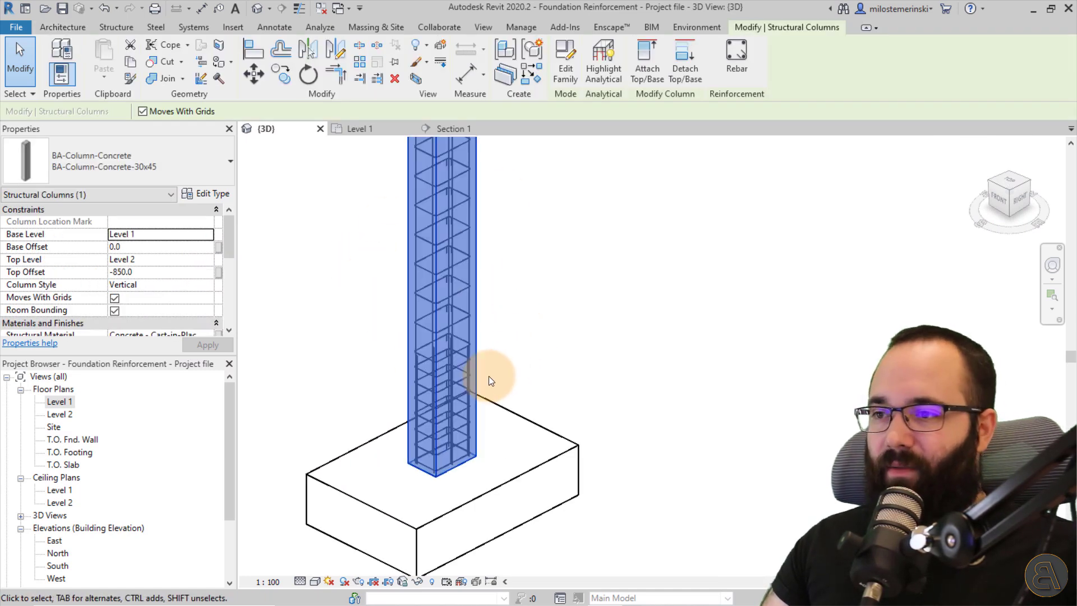
scroll(460, 395, up, 2)
scroll(533, 367, down, 2)
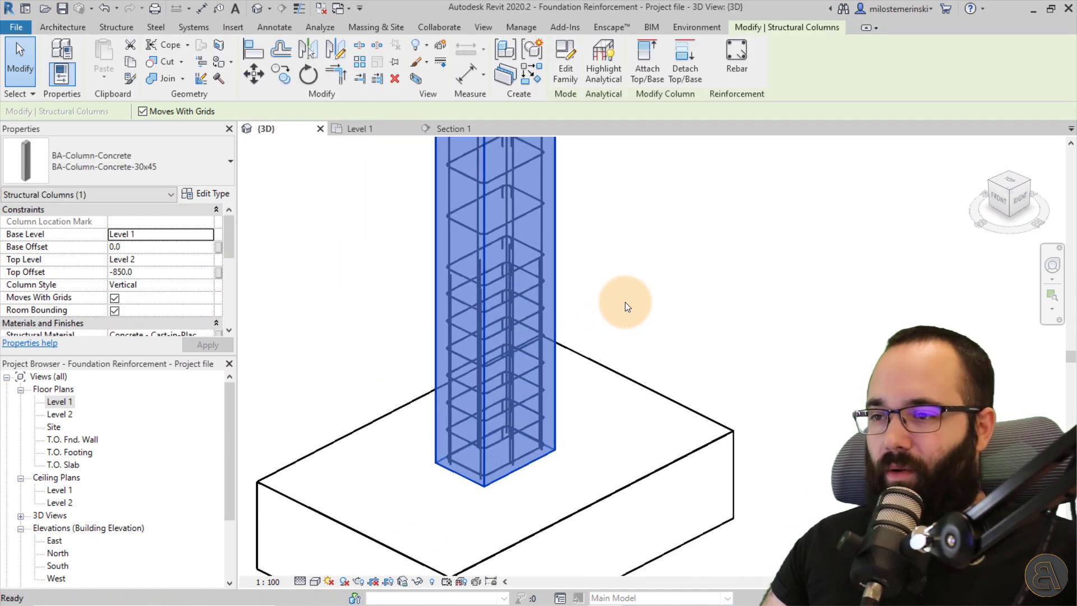
click(620, 369)
click(660, 399)
click(718, 315)
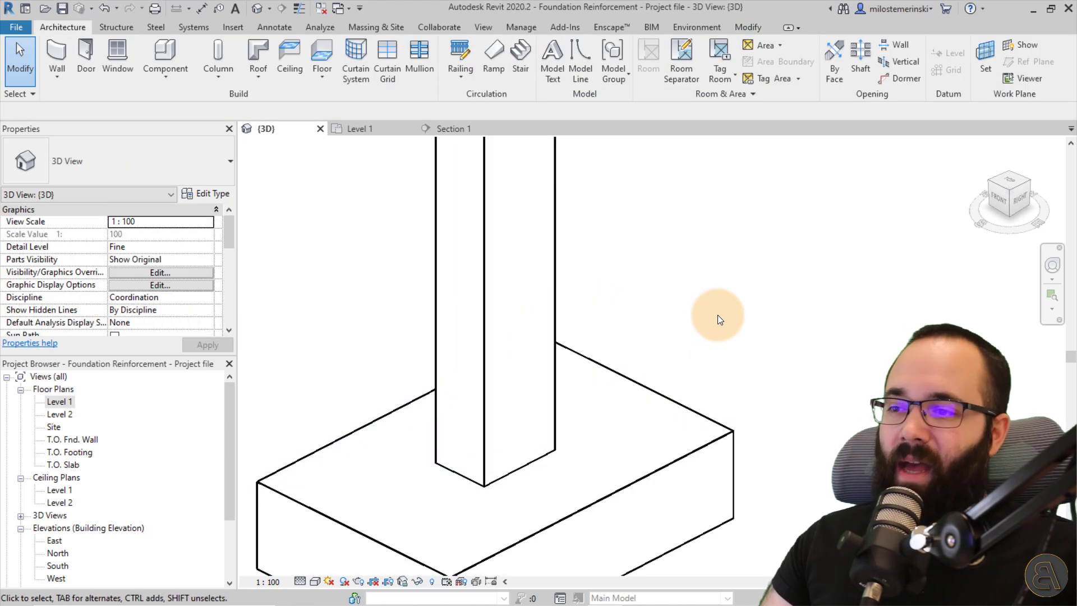
Step: Show the Level 1 plan zoomed on the column section with Thin Lines on
click(362, 128)
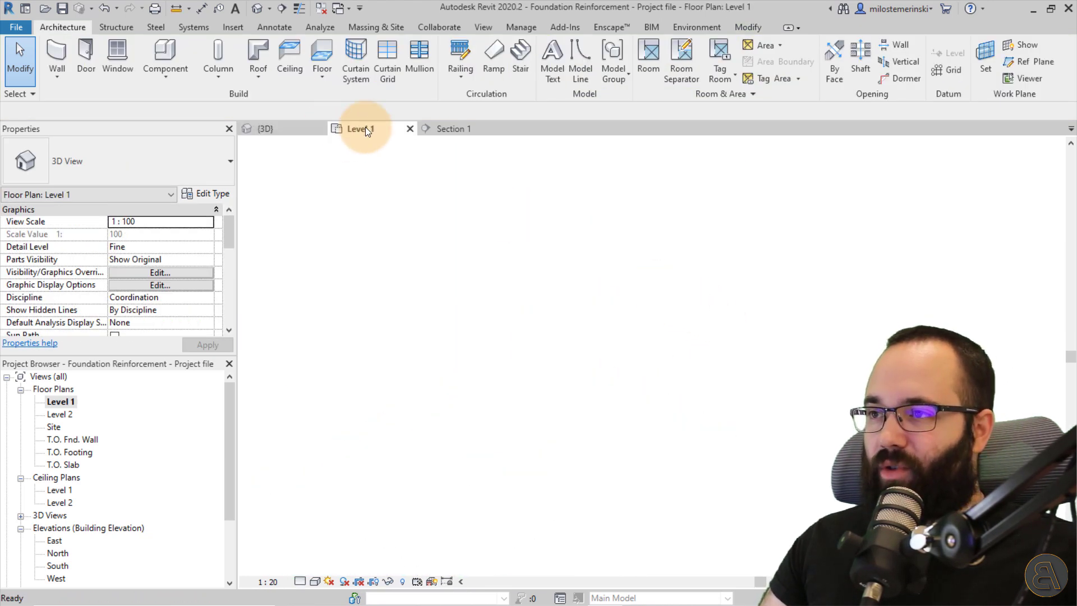
scroll(594, 269, up, 3)
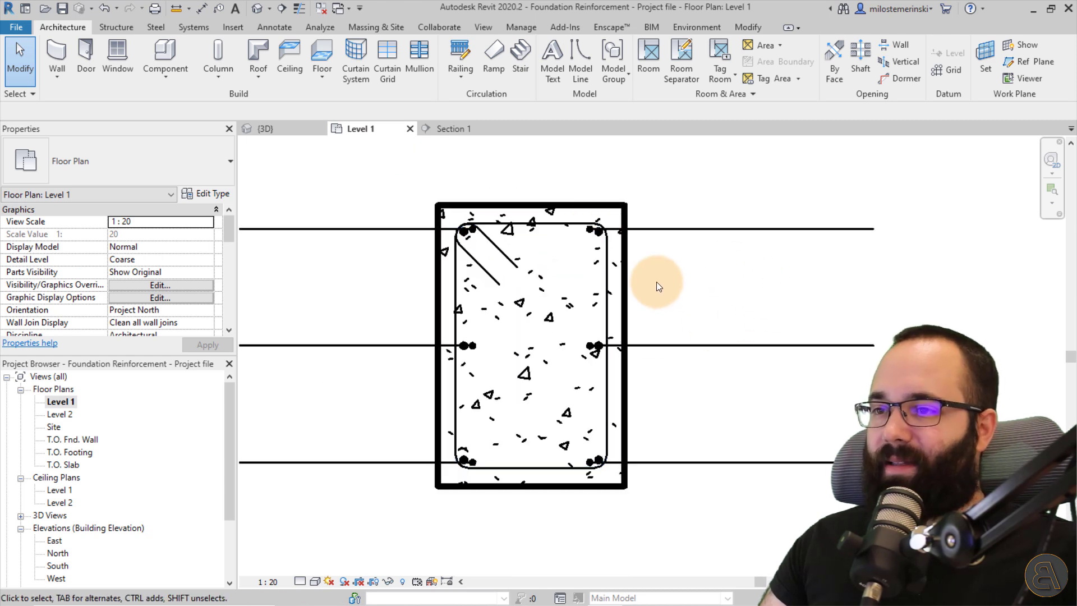
middle_drag(657, 282, 662, 297)
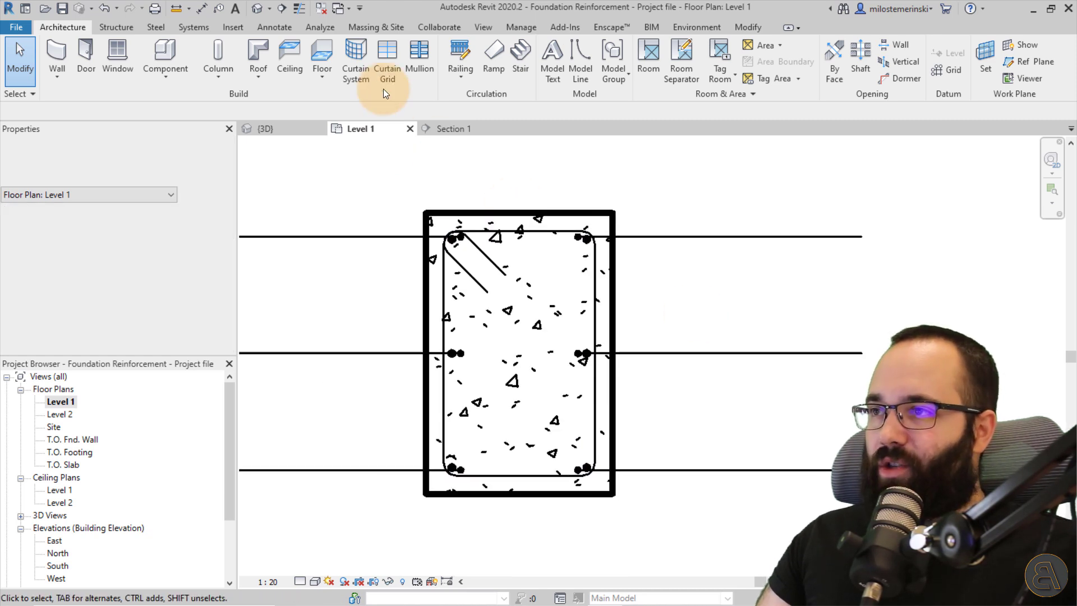
click(302, 14)
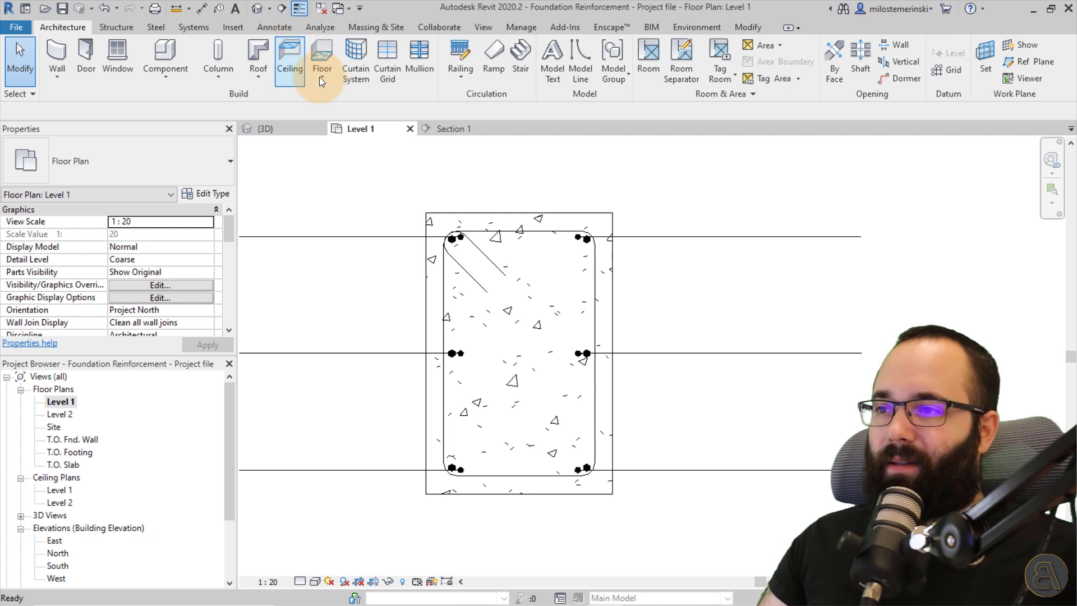
scroll(462, 211, up, 1)
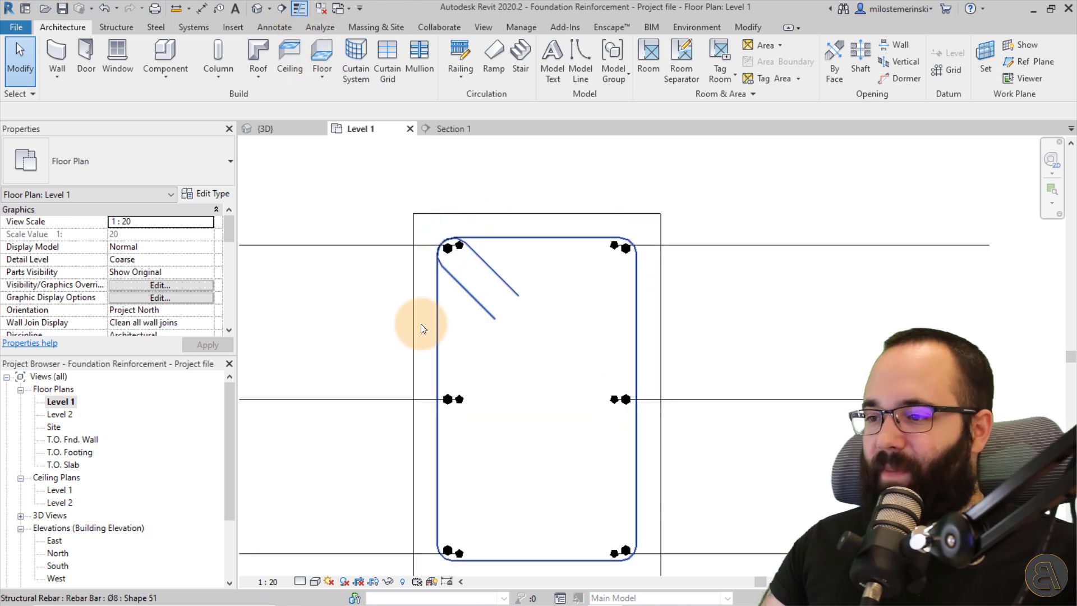
Step: Set the view to Fine detail level and select the column's Ø8 stirrup
click(297, 581)
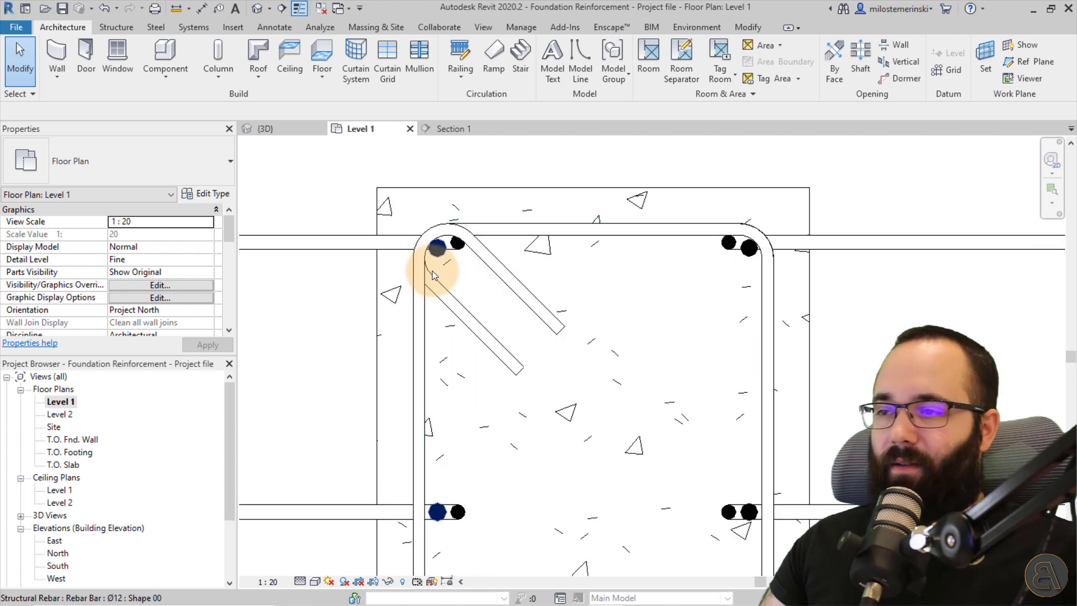
middle_drag(779, 230, 770, 274)
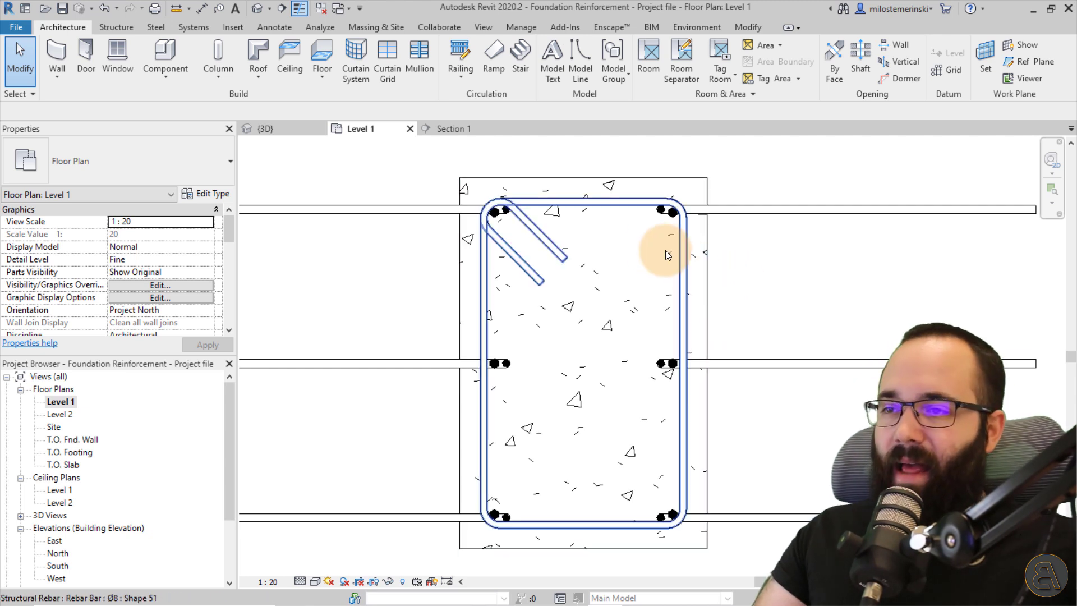
middle_drag(797, 288, 726, 289)
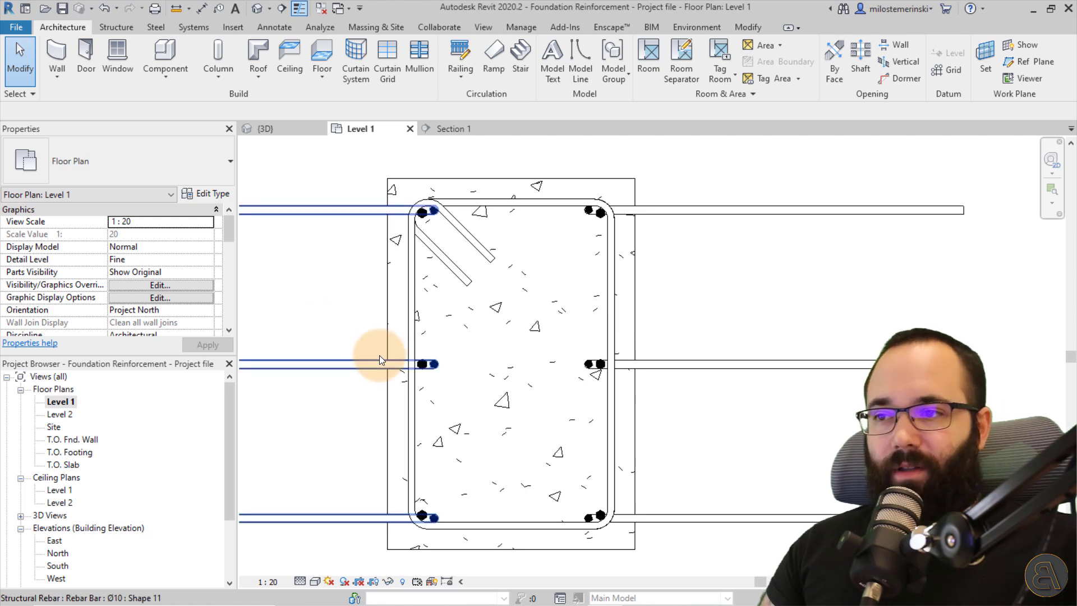
click(418, 308)
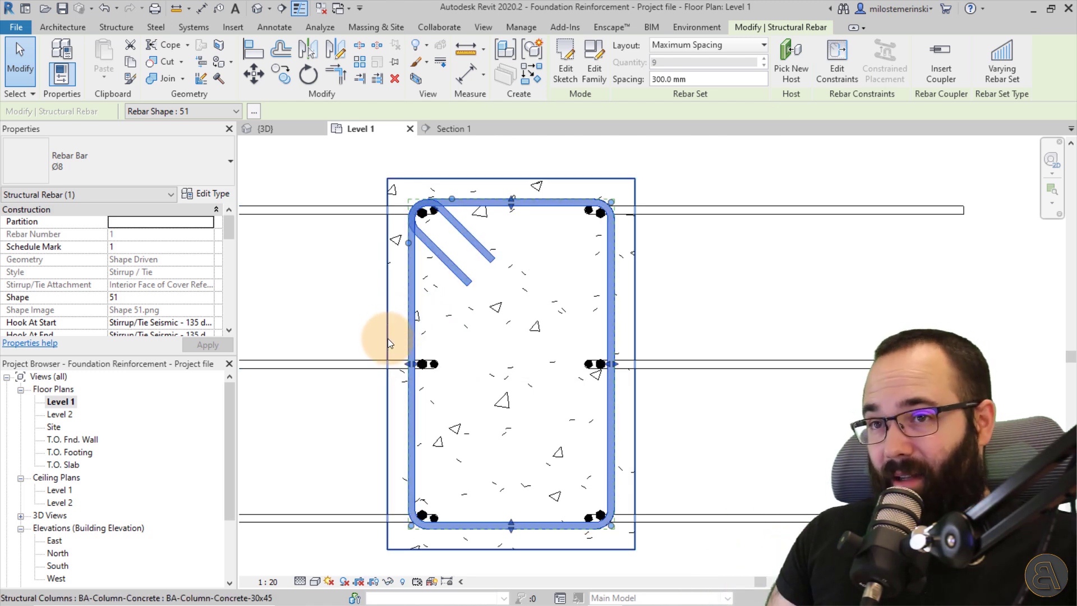
Step: Start editing the stirrup's constraints and frame its corners and bottom bar
click(825, 79)
middle_drag(719, 291, 748, 286)
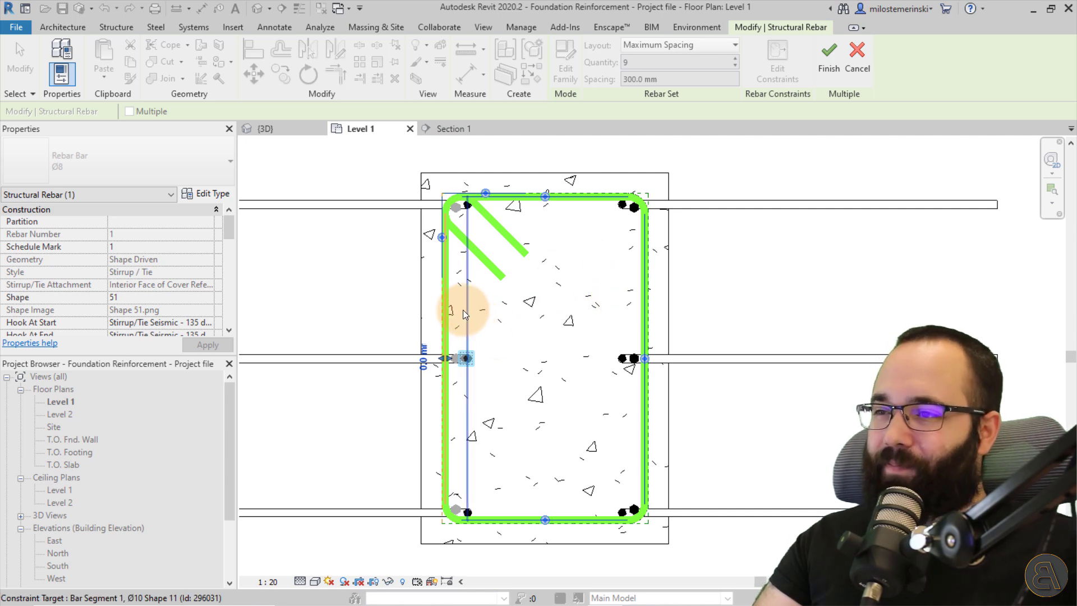
scroll(463, 310, up, 4)
middle_drag(469, 526, 497, 361)
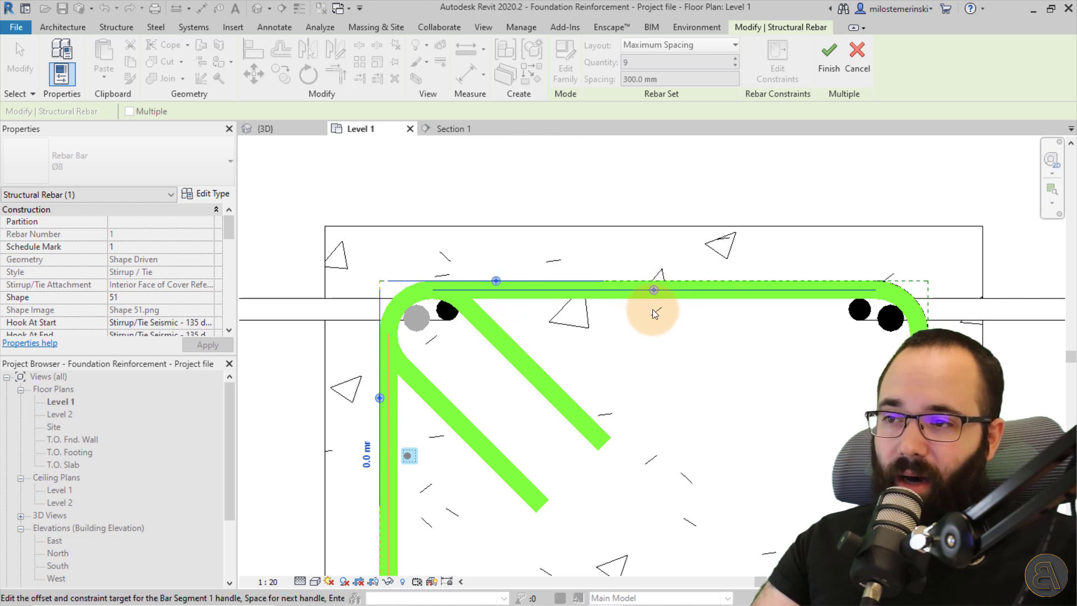
scroll(565, 256, down, 3)
mouse_move(575, 292)
middle_down()
mouse_move(481, 169)
mouse_move(524, 264)
mouse_move(538, 253)
mouse_move(519, 277)
middle_up()
scroll(489, 365, up, 3)
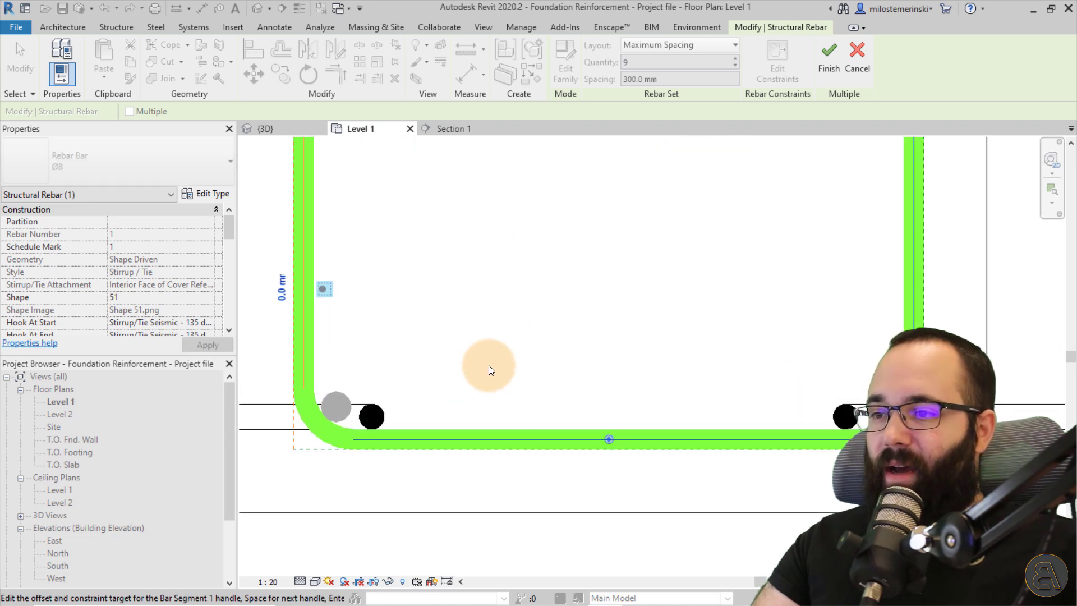
Step: Activate the constraint handle on the stirrup's bottom bar segment
click(586, 436)
scroll(550, 397, up, 2)
scroll(548, 337, up, 2)
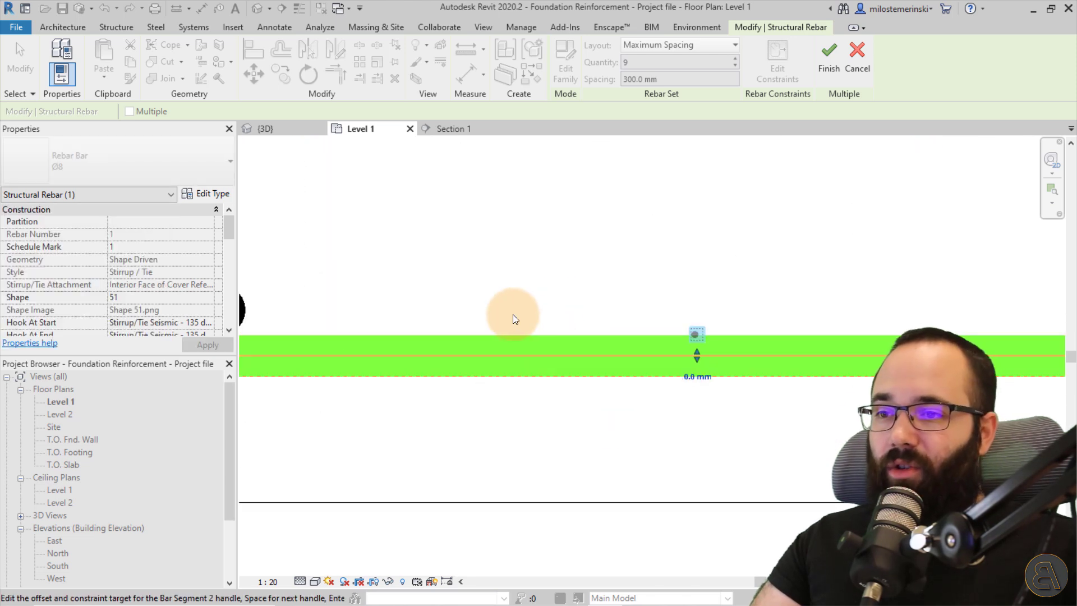
middle_drag(512, 319, 534, 284)
scroll(435, 240, down, 3)
scroll(591, 250, up, 2)
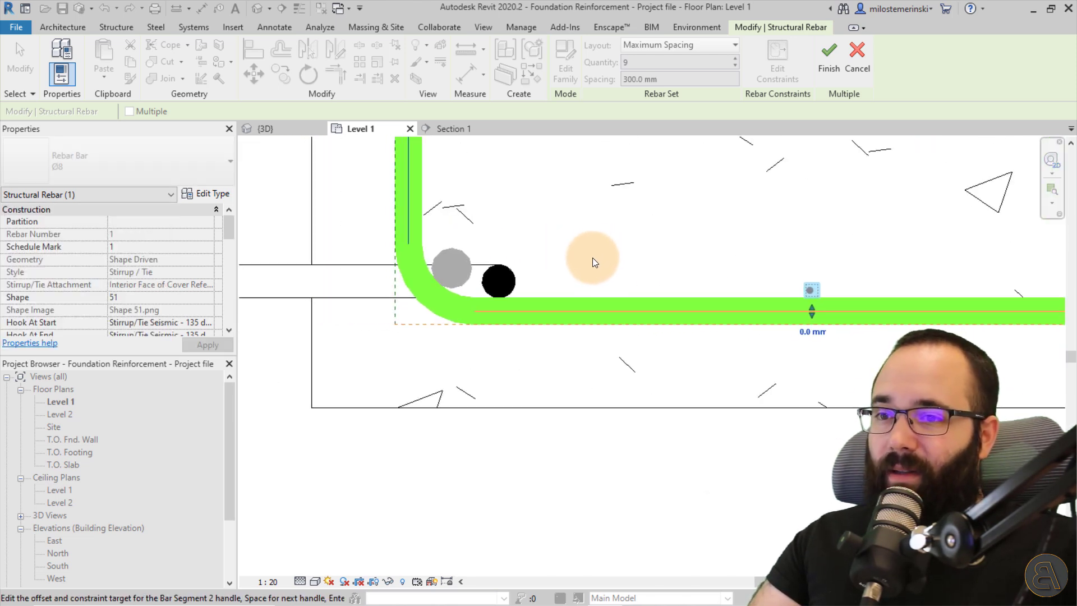
mouse_move(592, 258)
middle_down()
mouse_move(435, 262)
mouse_move(485, 263)
middle_up()
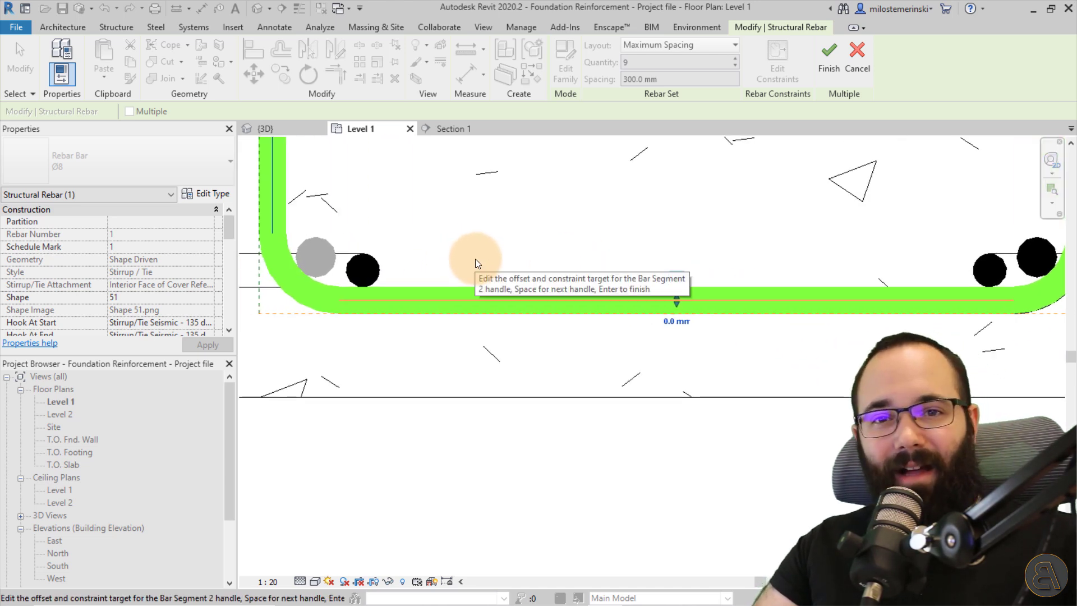
scroll(475, 258, down, 1)
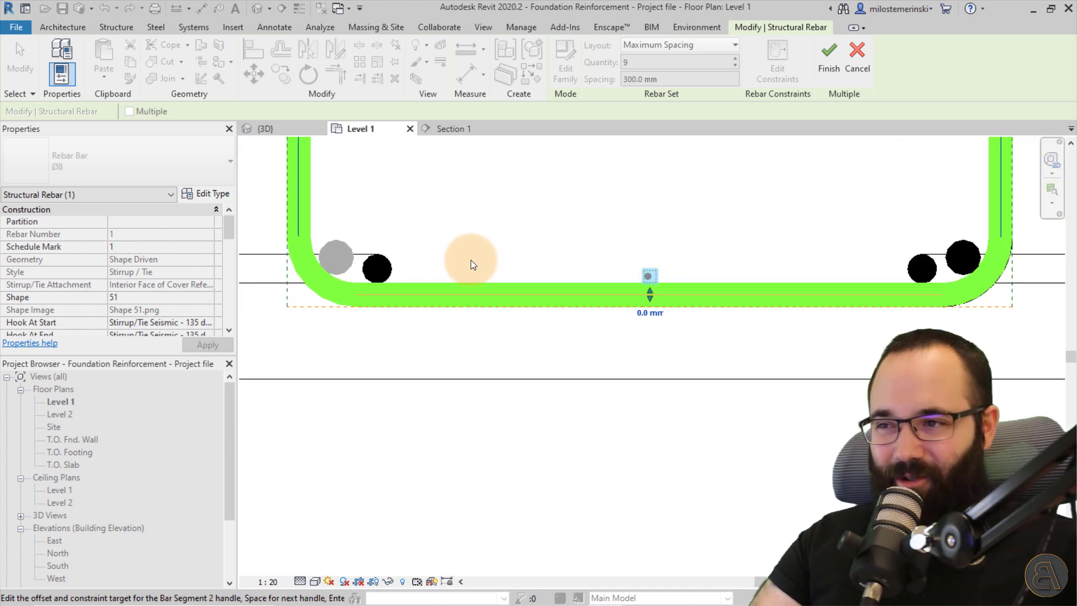
click(299, 310)
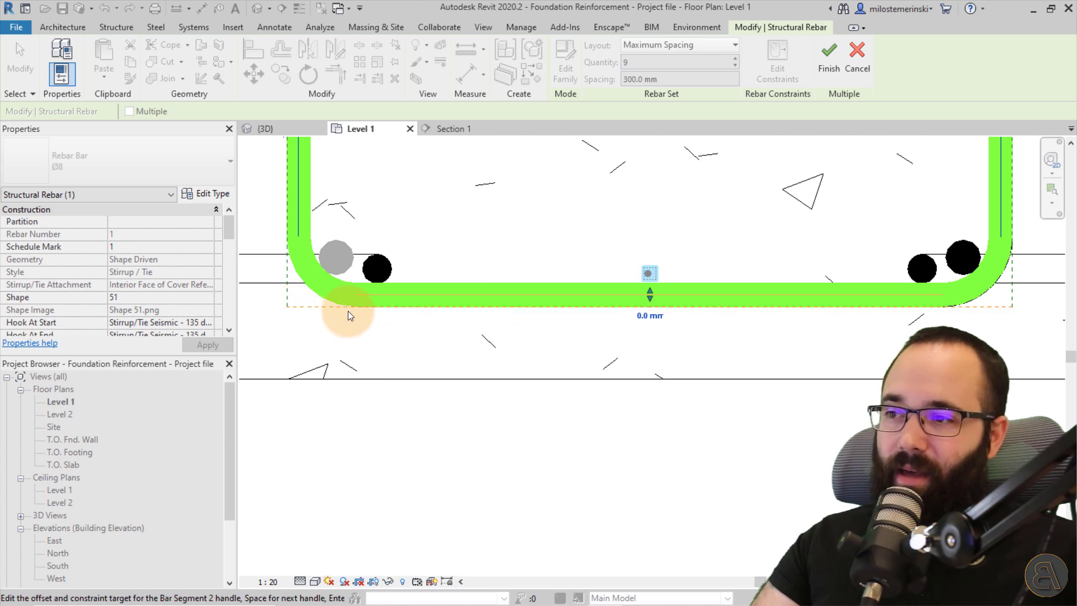
middle_drag(608, 218, 590, 286)
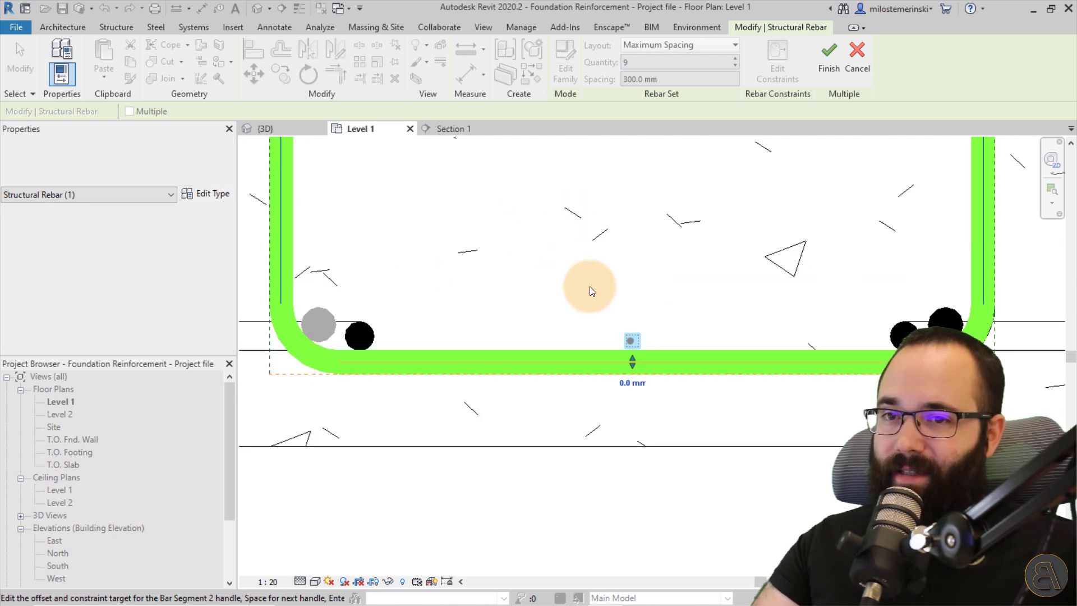
scroll(590, 287, down, 2)
Step: Cycle through the segment handles, then return to the bottom bar showing a 0.0 mm offset
key(space)
scroll(310, 337, up, 3)
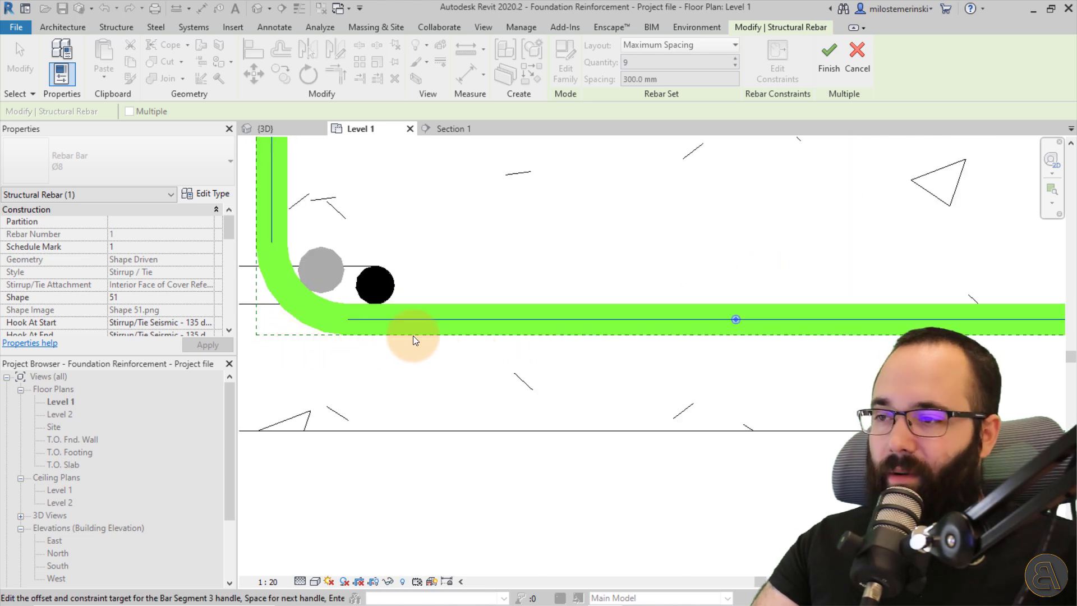
click(434, 319)
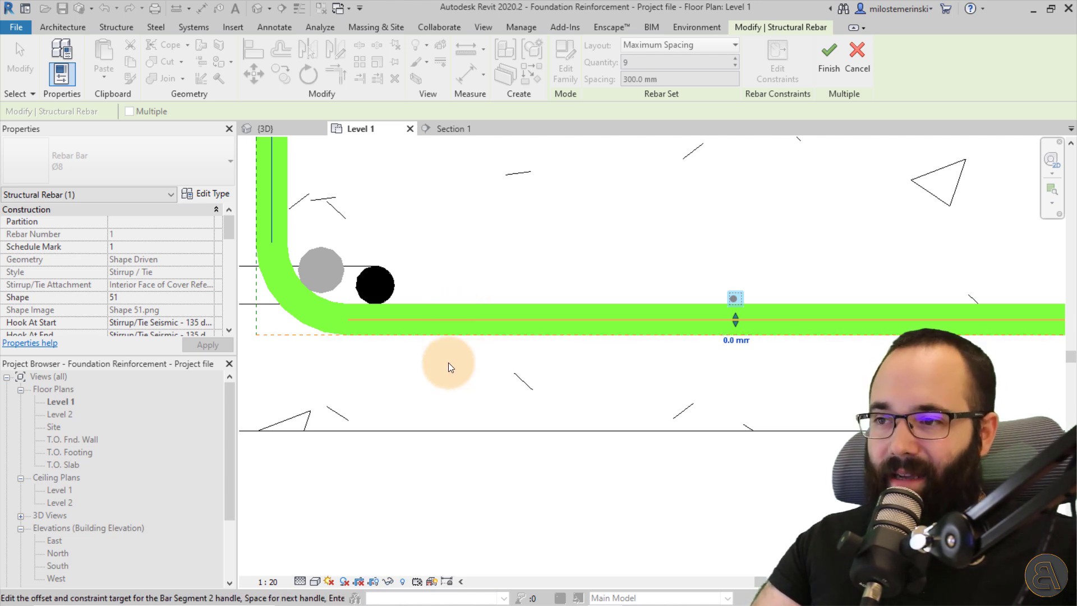
middle_drag(422, 365, 455, 357)
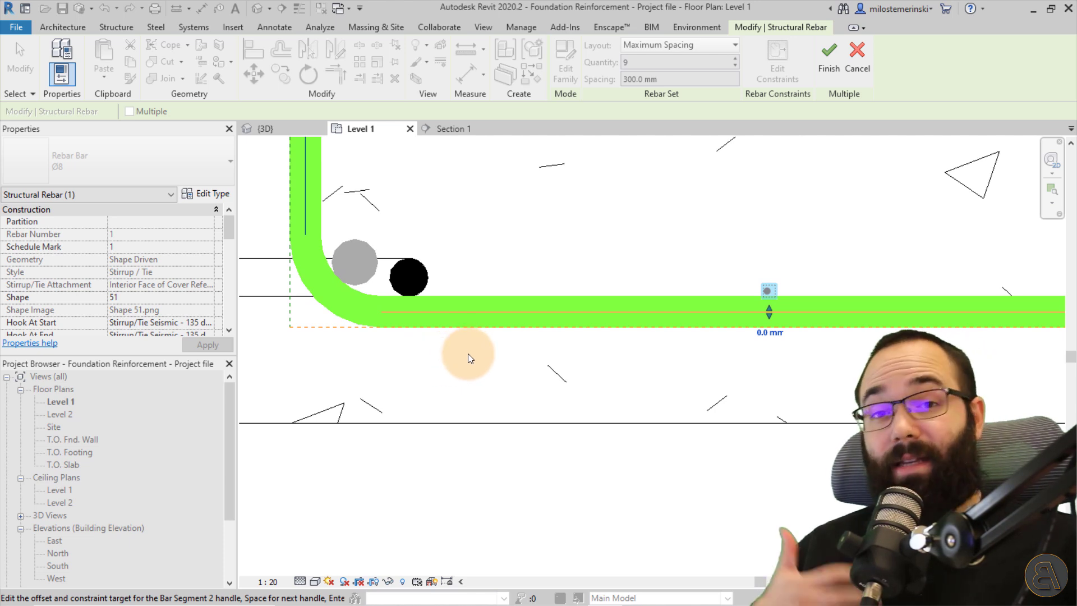
scroll(436, 335, down, 3)
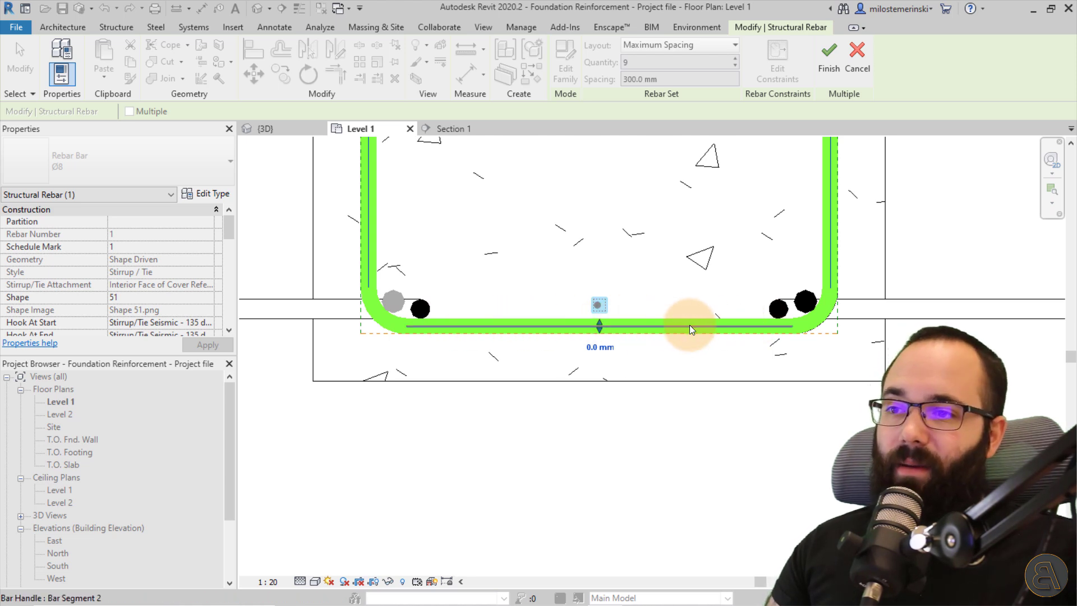
scroll(414, 329, up, 1)
scroll(415, 328, up, 2)
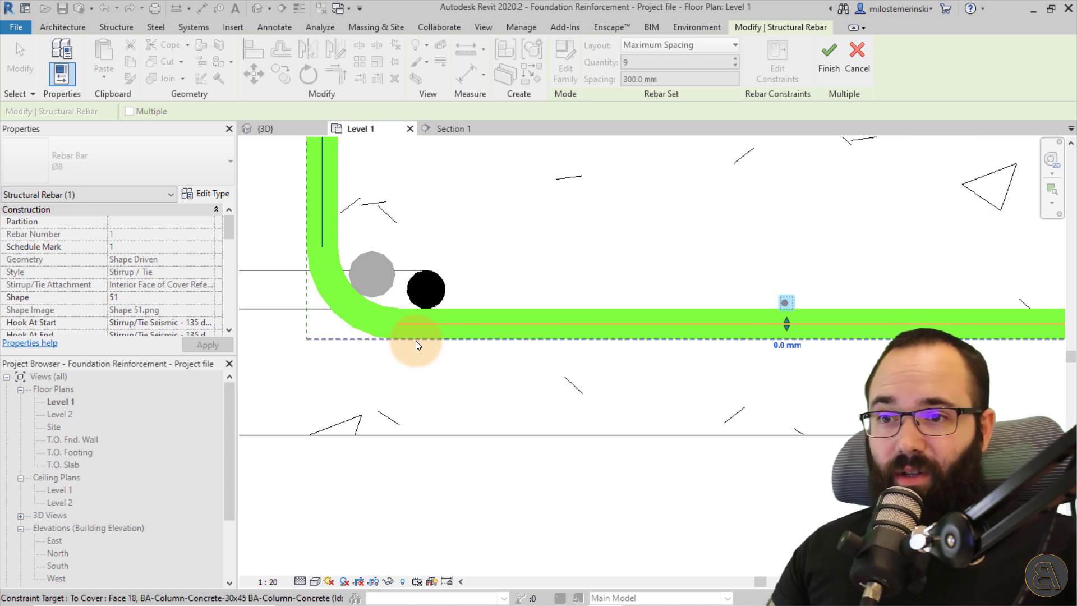
scroll(416, 352, down, 2)
middle_drag(459, 377, 445, 342)
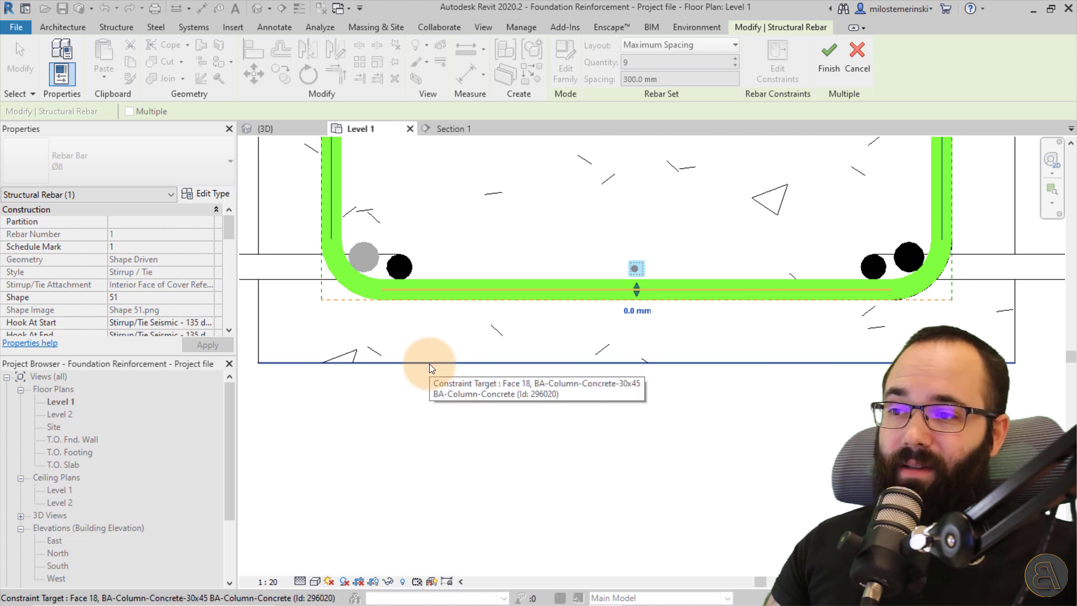
click(479, 360)
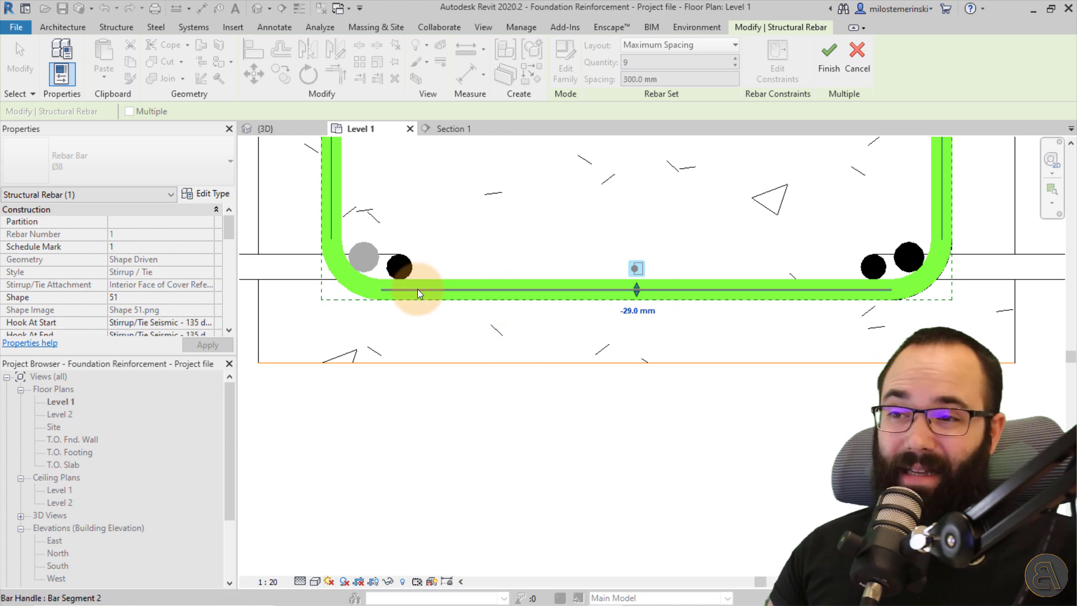
click(499, 291)
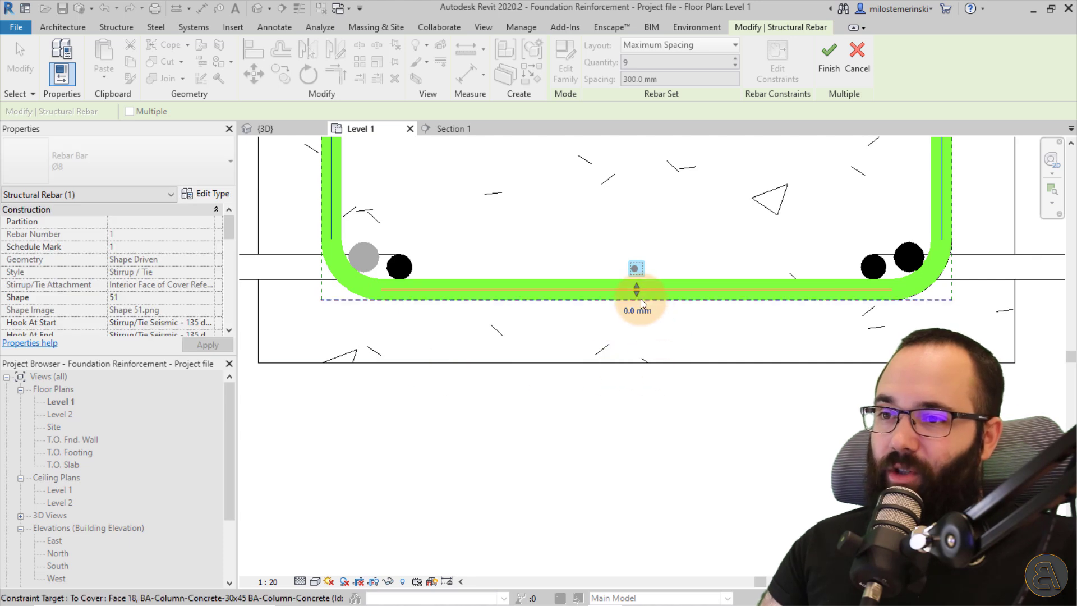
scroll(640, 299, up, 3)
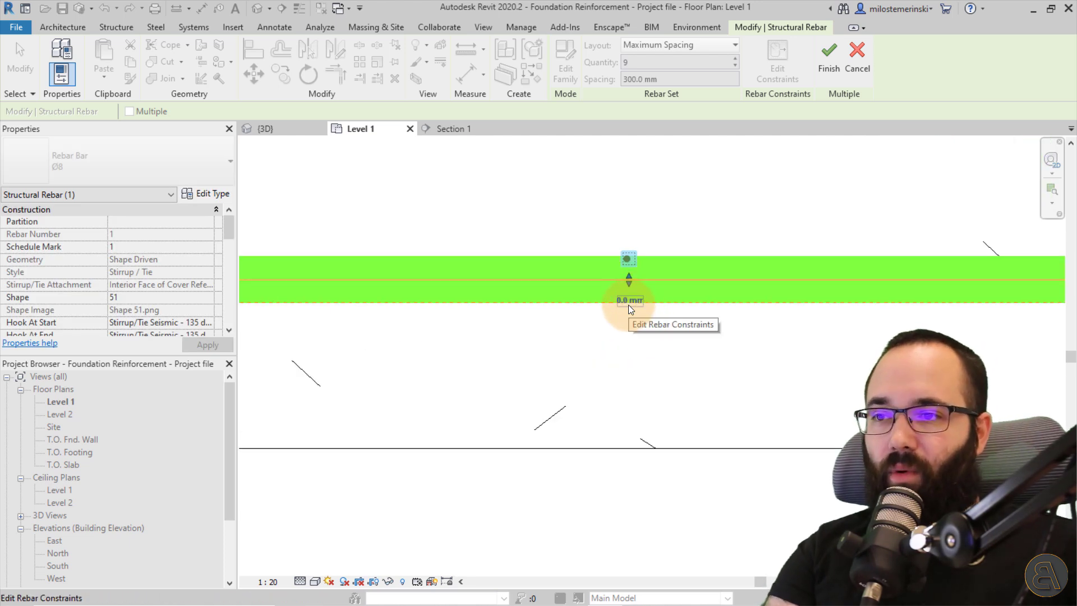
scroll(634, 313, down, 3)
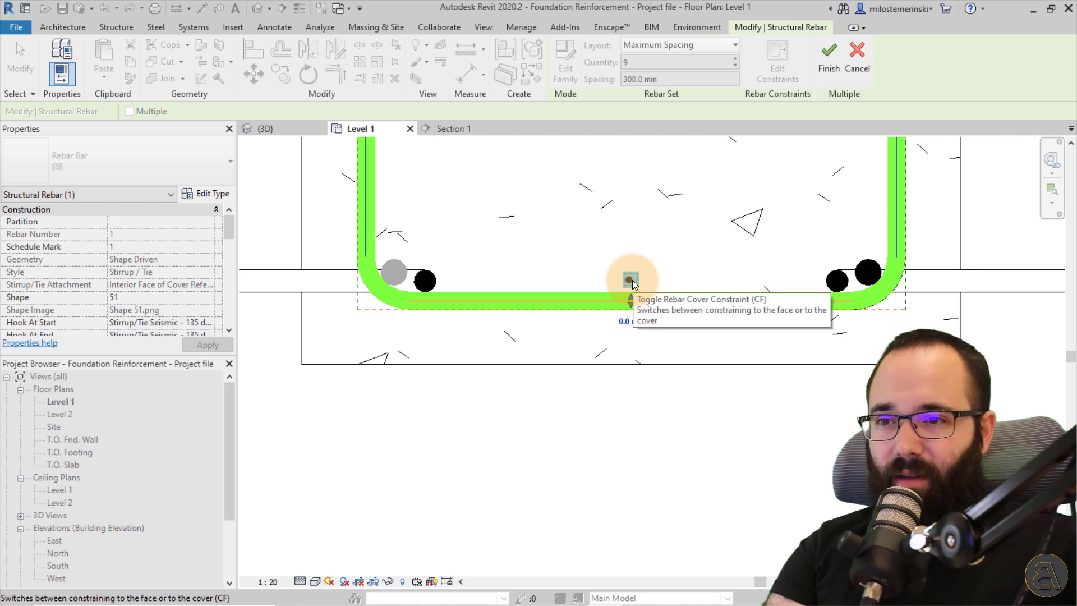
Step: Switch the bottom segment between face and cover constraints, settling on cover at -29.0 mm
click(629, 280)
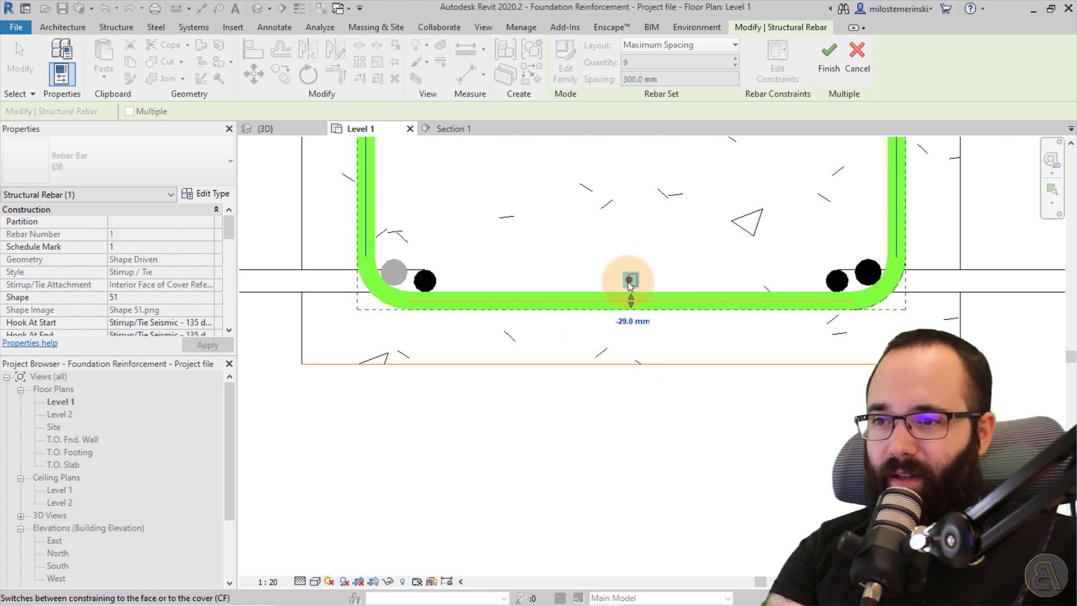
click(629, 282)
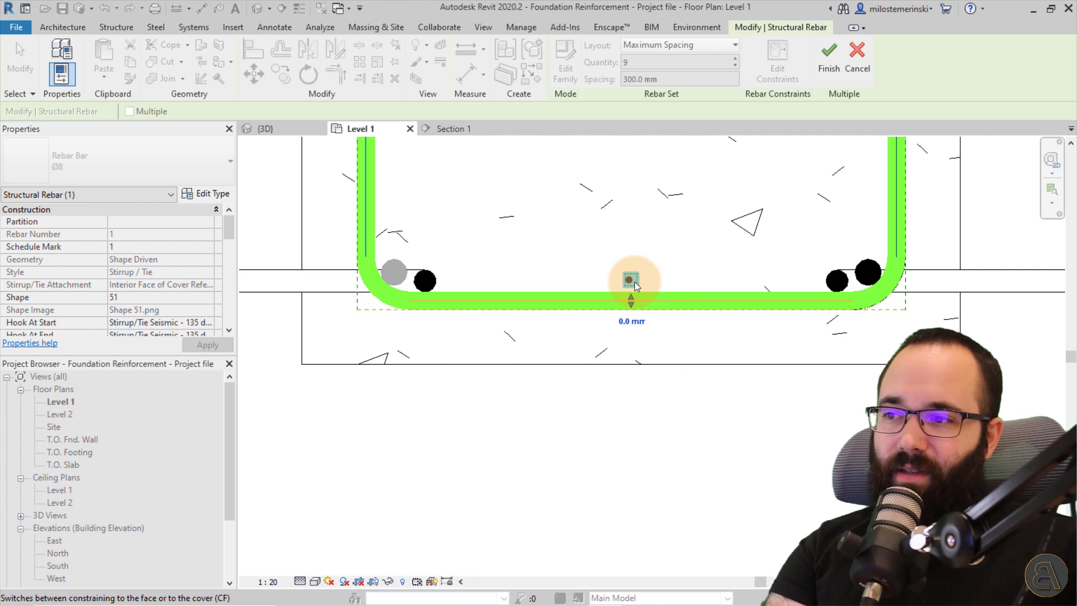
click(635, 282)
click(633, 282)
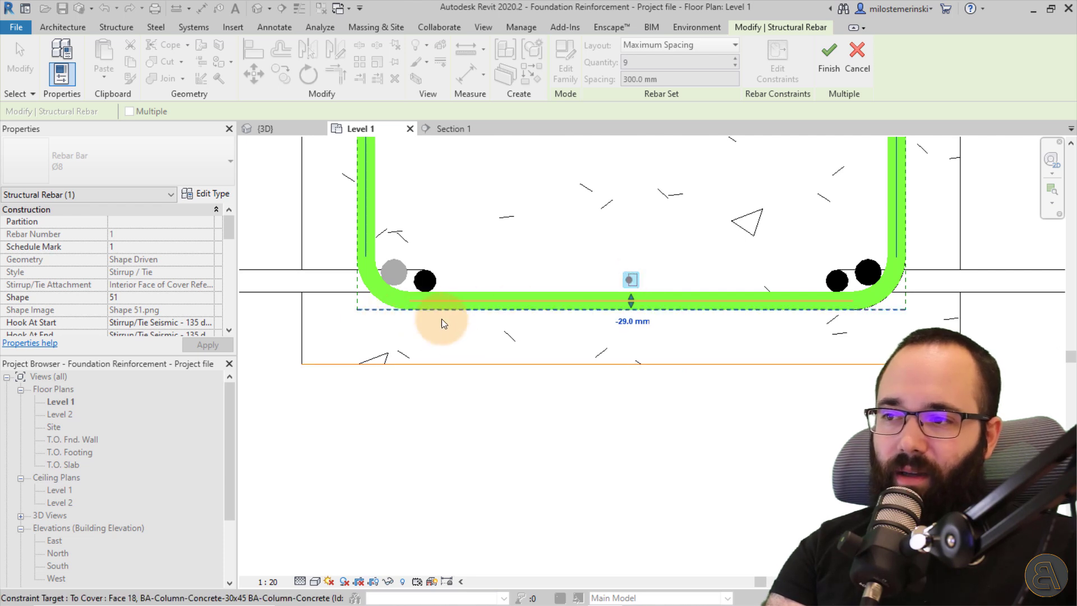
click(632, 283)
click(634, 280)
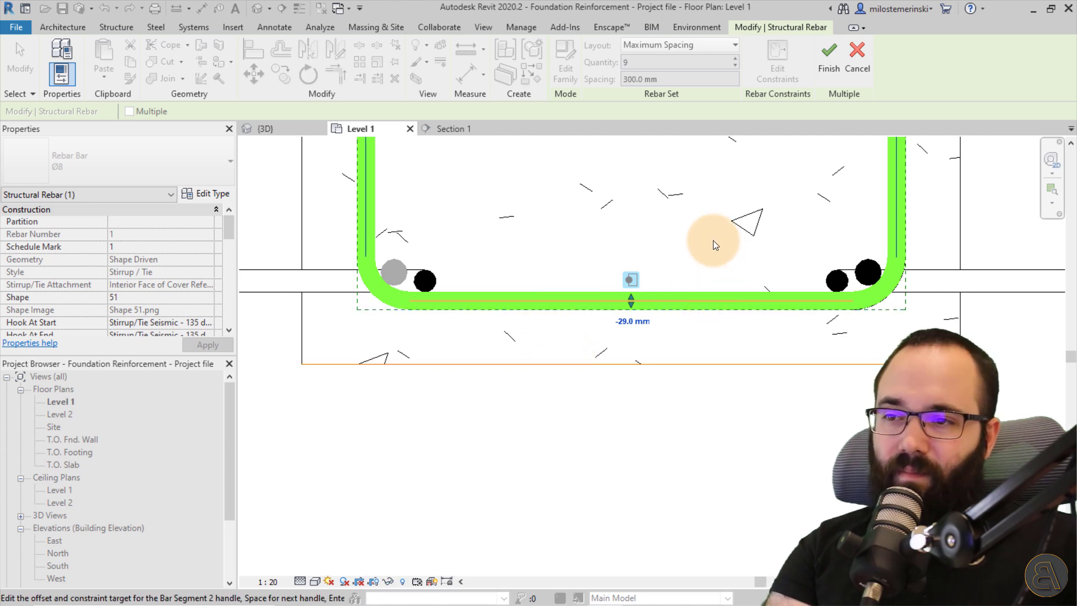
Step: Zoom to the stirrup's top-left hook and offset its End of Bar constraint by -25 mm
scroll(712, 240, down, 1)
middle_drag(706, 241, 705, 481)
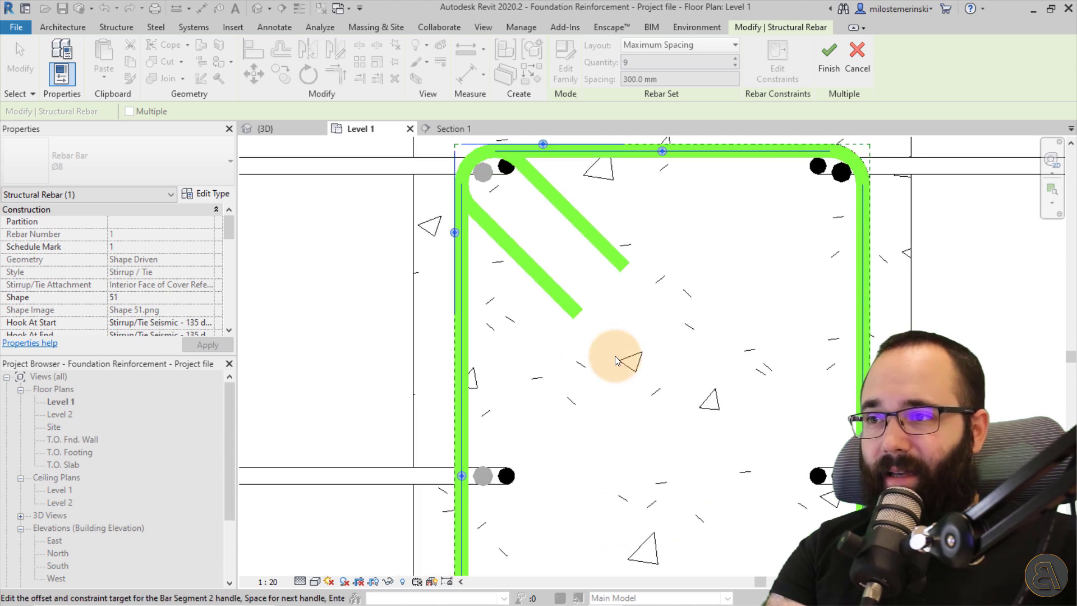
middle_drag(614, 356, 620, 428)
scroll(514, 206, up, 2)
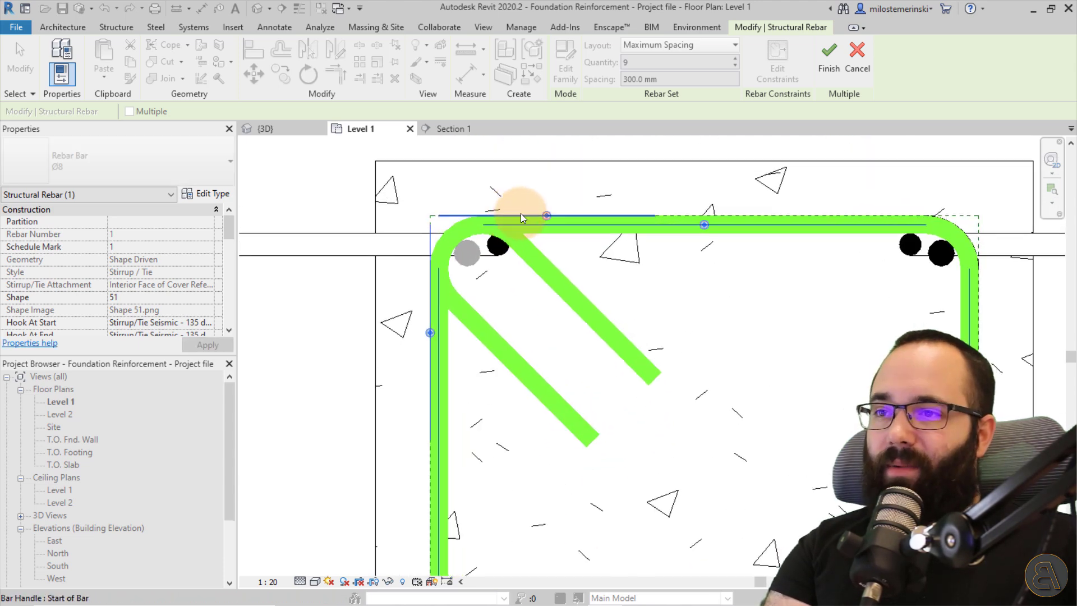
scroll(517, 209, down, 3)
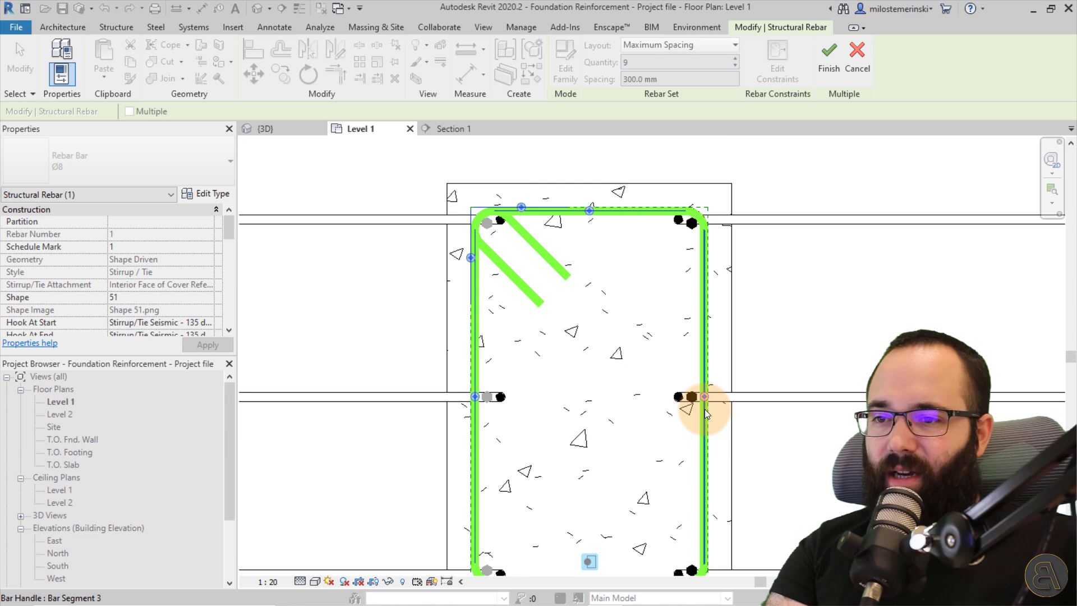
scroll(445, 202, up, 2)
scroll(500, 292, up, 1)
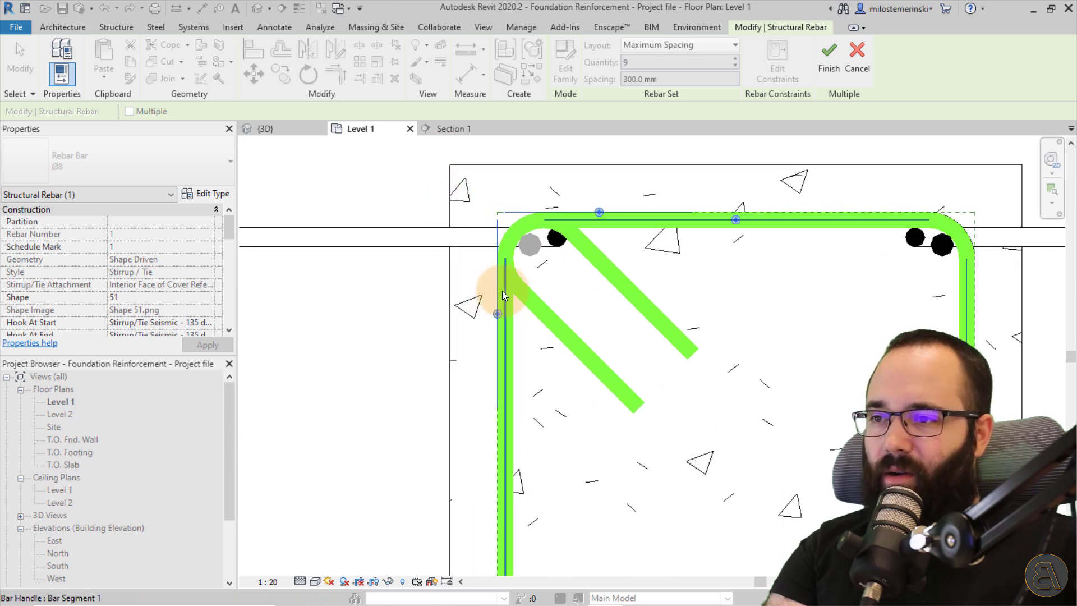
click(498, 290)
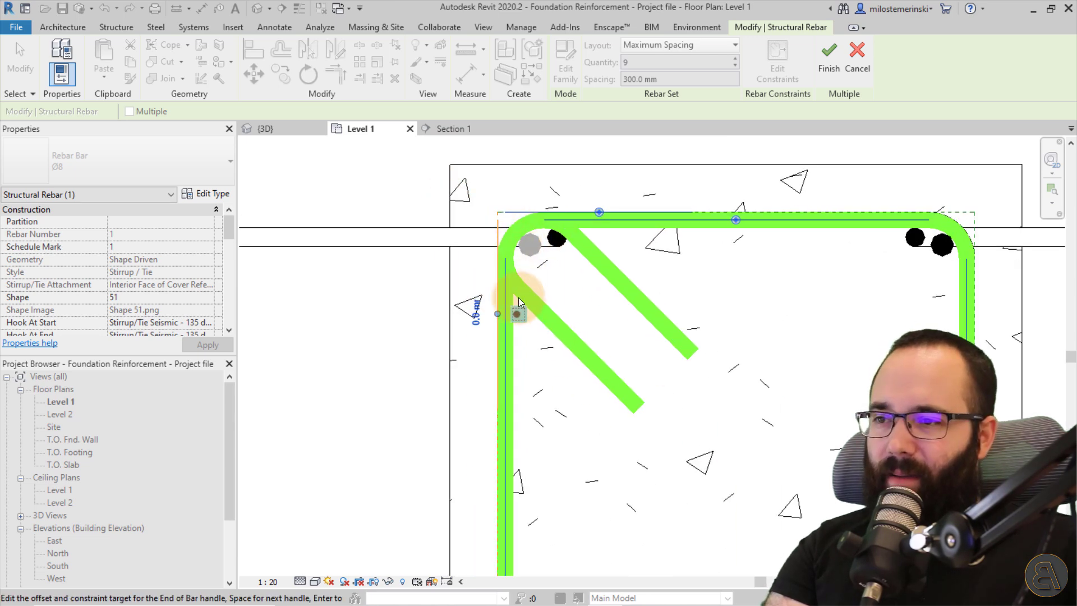
scroll(480, 313, up, 2)
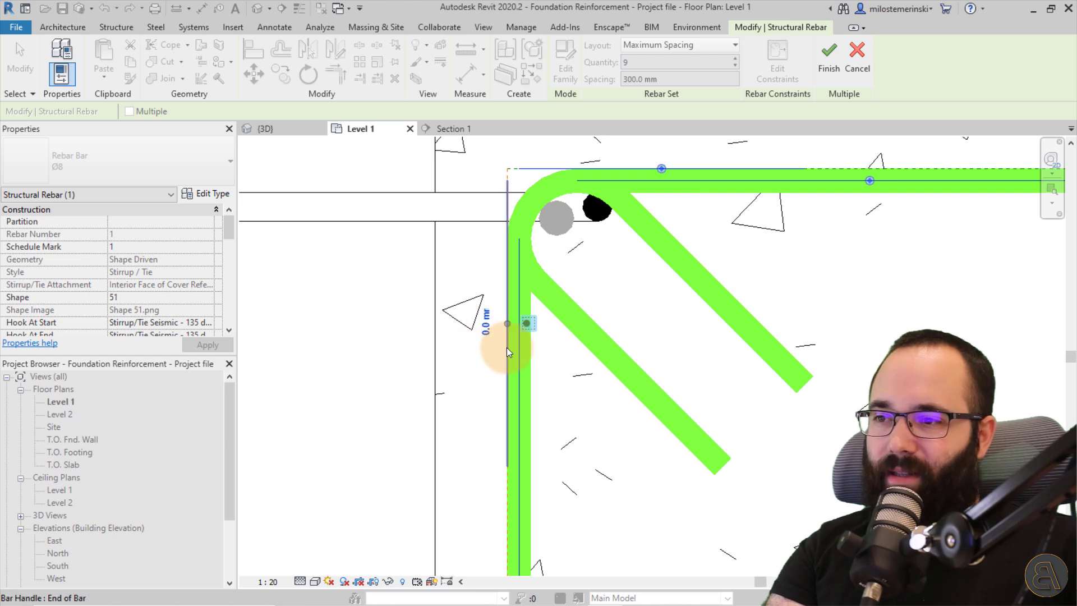
click(528, 324)
scroll(481, 235, down, 3)
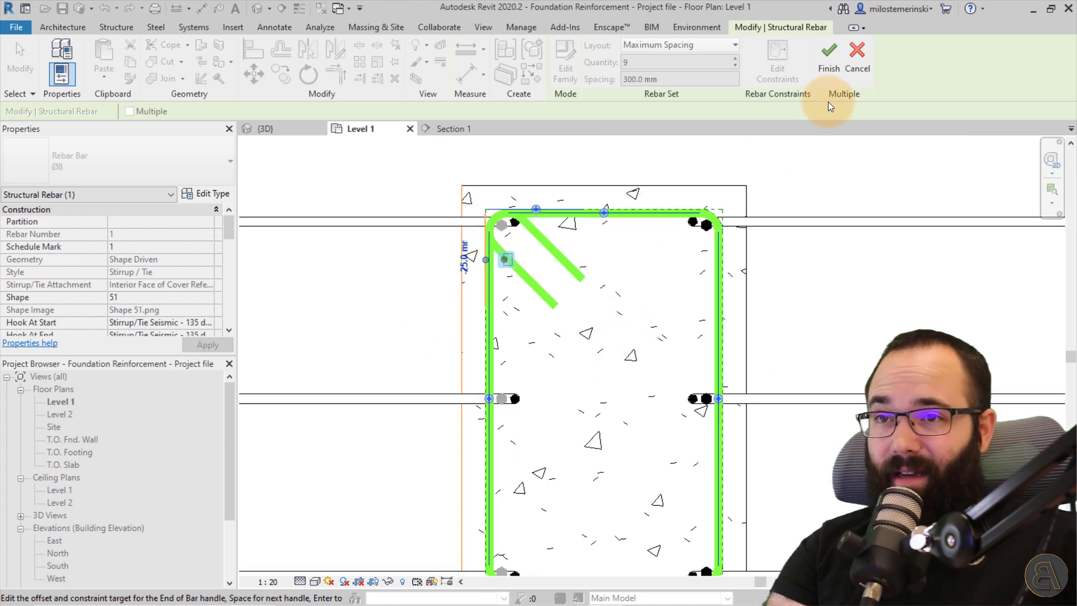
Step: Finish the stirrup constraint edits and select the left Ø12 vertical bar set
click(855, 60)
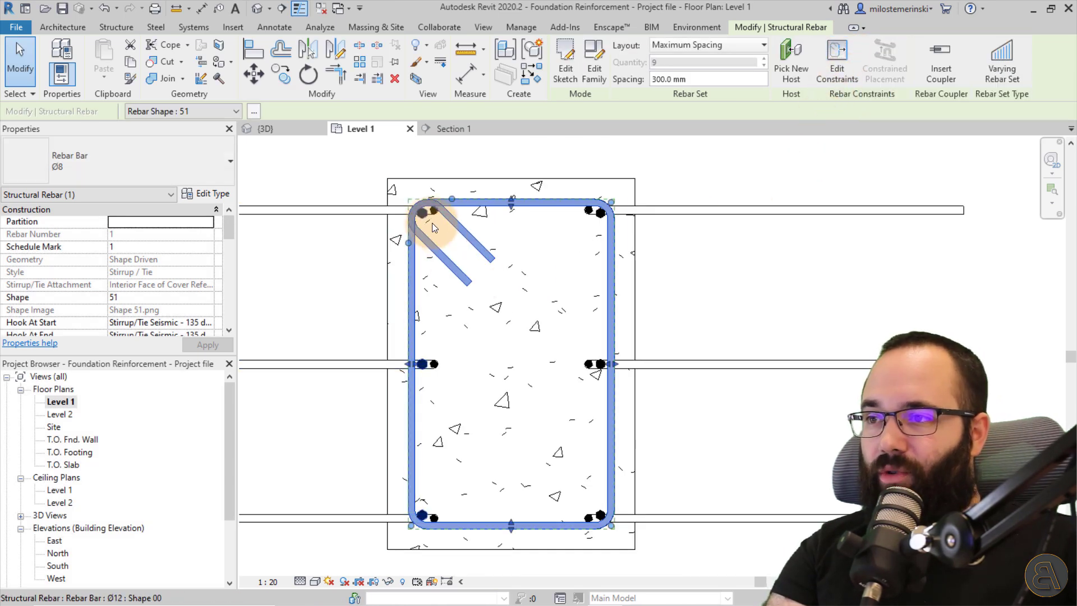
scroll(465, 277, down, 1)
click(428, 241)
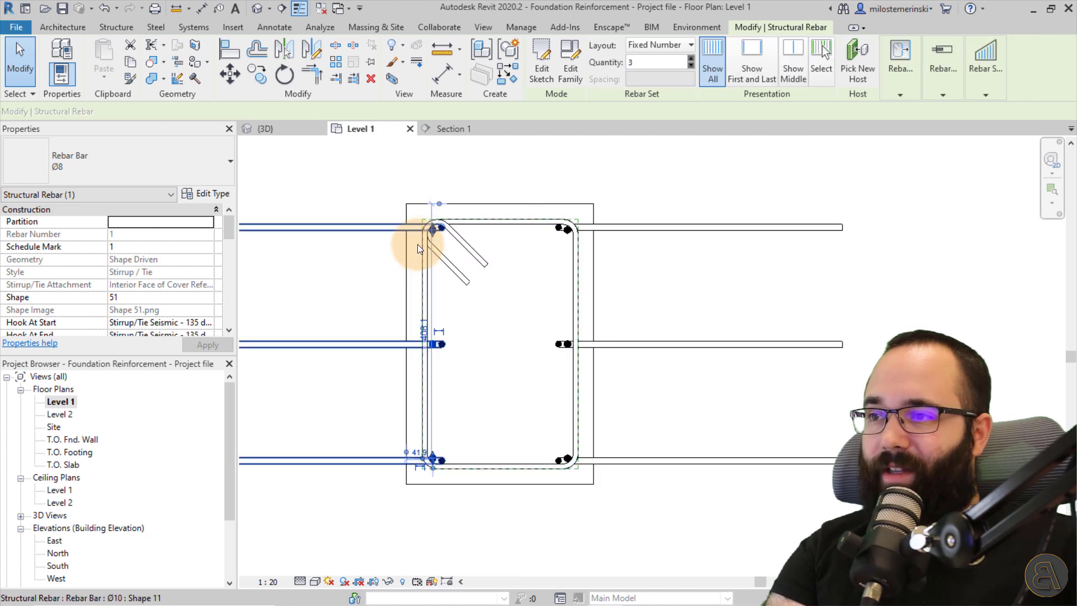
scroll(494, 356, up, 1)
scroll(541, 354, up, 1)
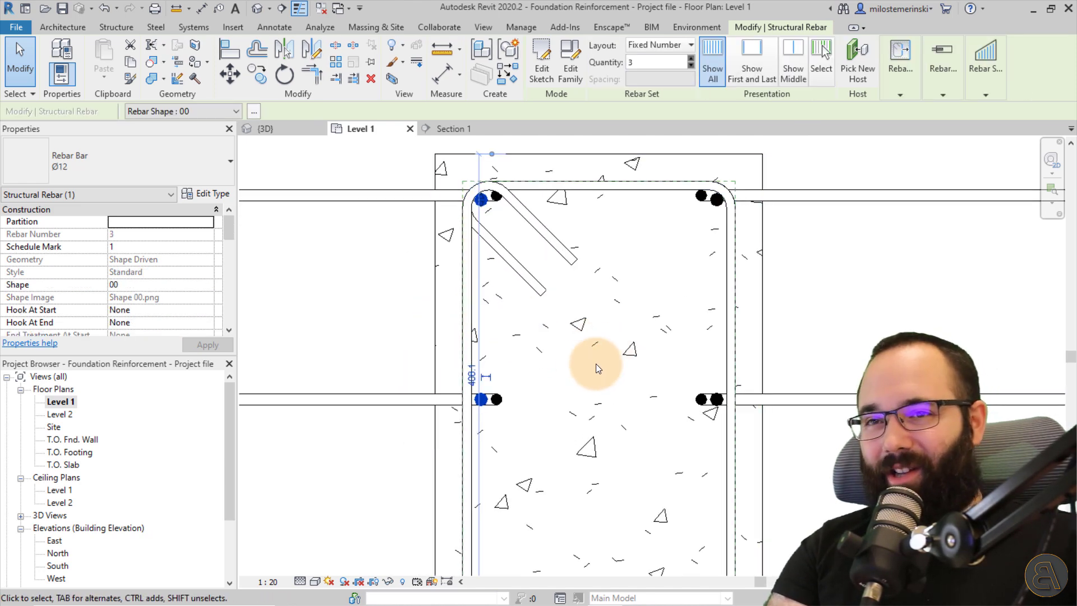
Step: Start editing constraints on the three-bar vertical set via Rebar Constraints
click(899, 82)
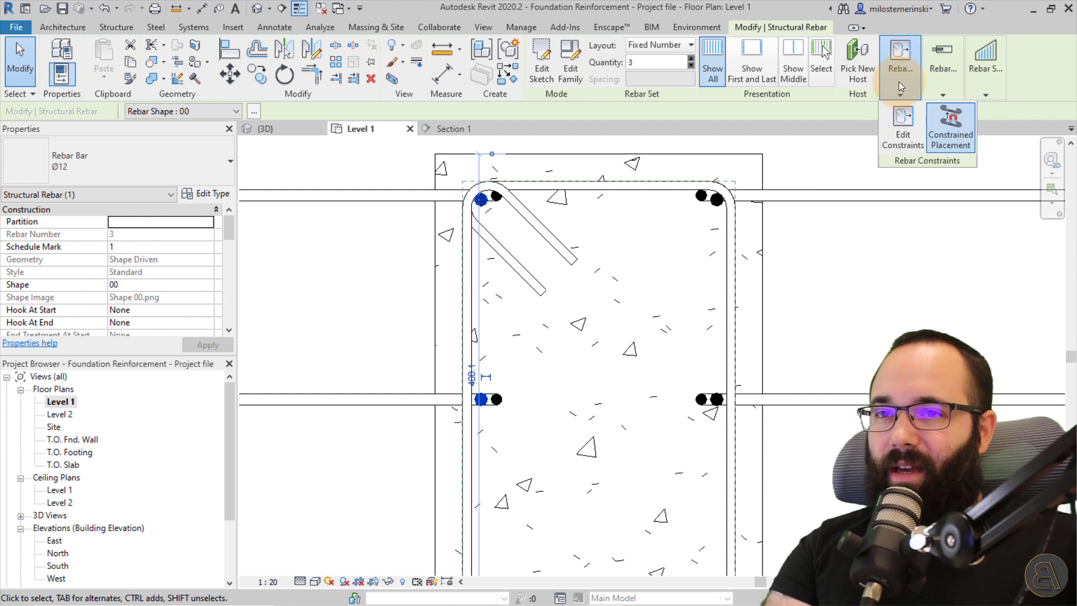
click(895, 139)
scroll(460, 192, up, 2)
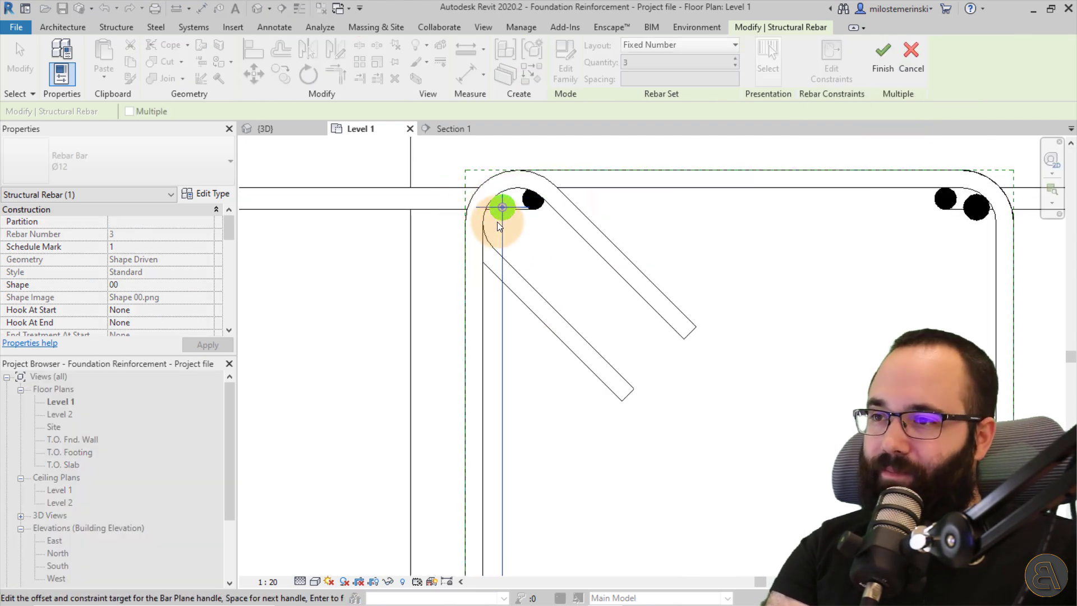
scroll(479, 216, up, 1)
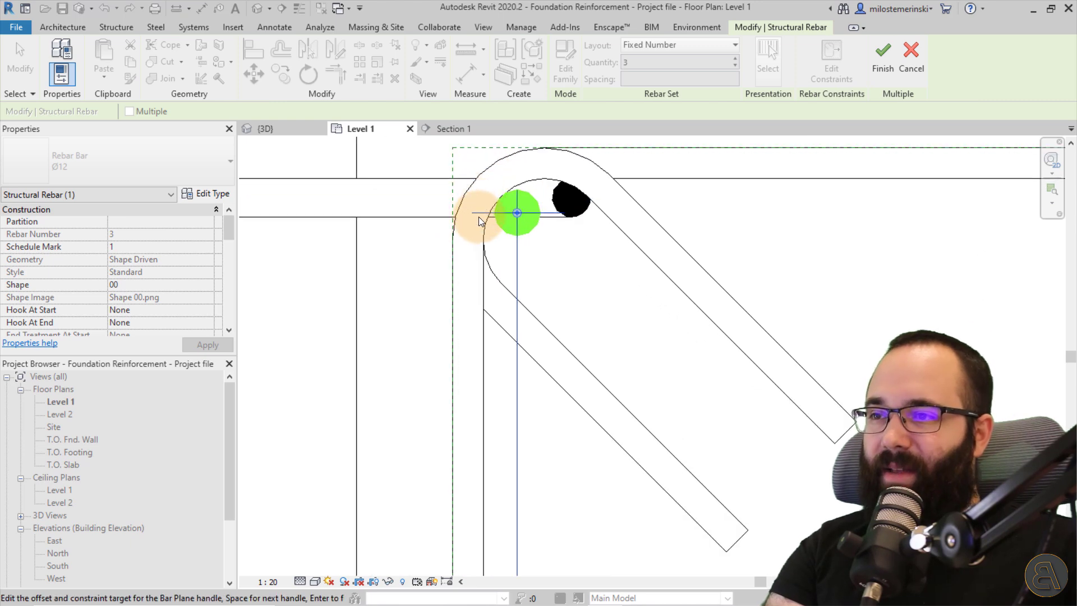
scroll(495, 189, down, 2)
scroll(499, 169, down, 1)
scroll(552, 207, up, 1)
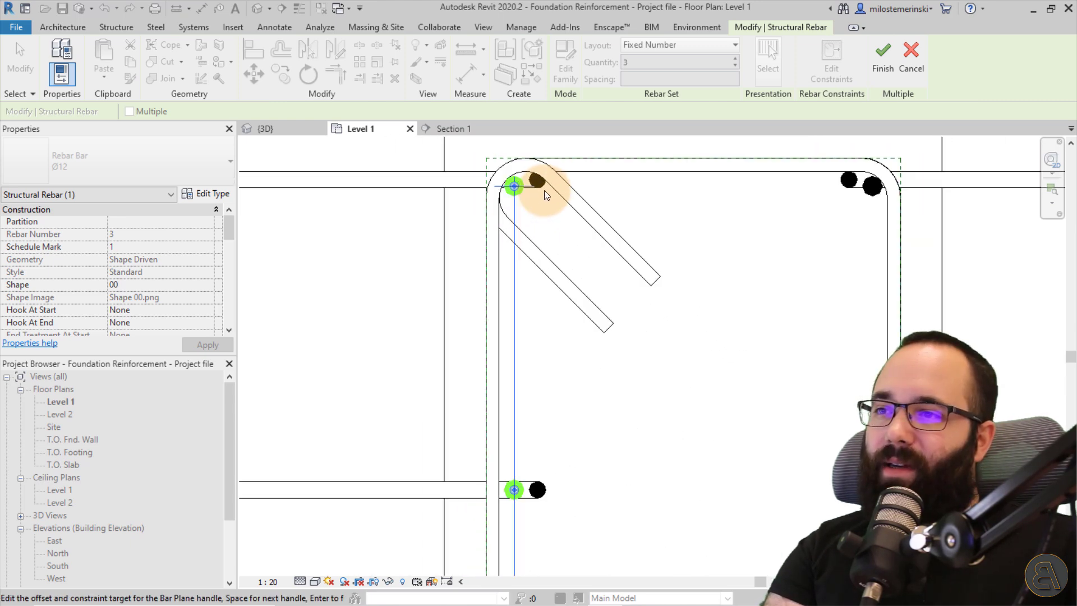
scroll(544, 191, up, 1)
scroll(509, 195, down, 1)
scroll(544, 409, down, 2)
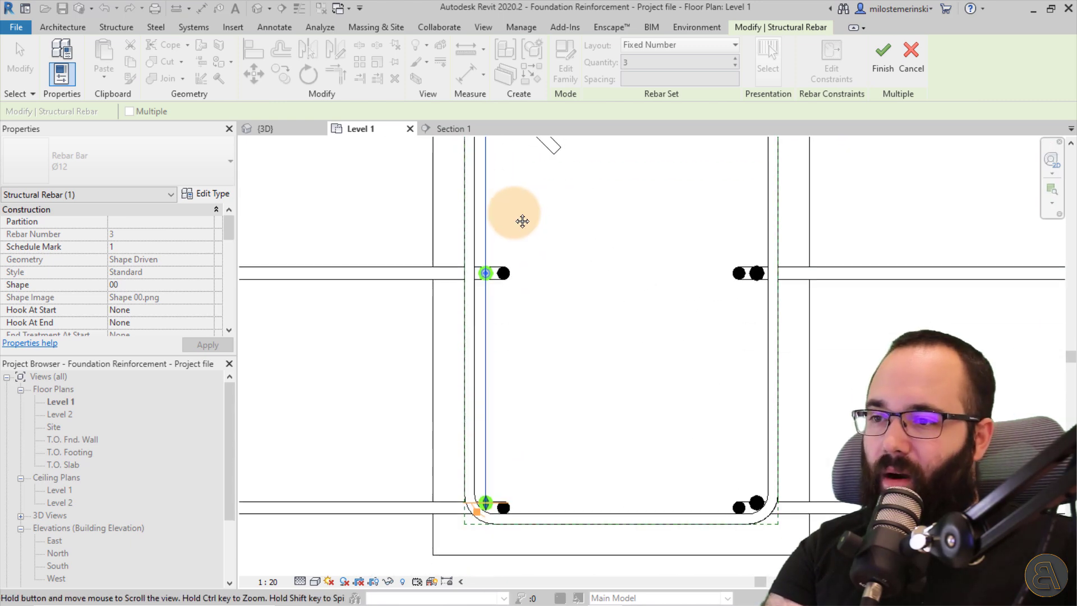
Step: Frame the footing and zoom to the lower-left corner's bar plane handles
middle_drag(520, 219, 521, 495)
scroll(521, 310, down, 1)
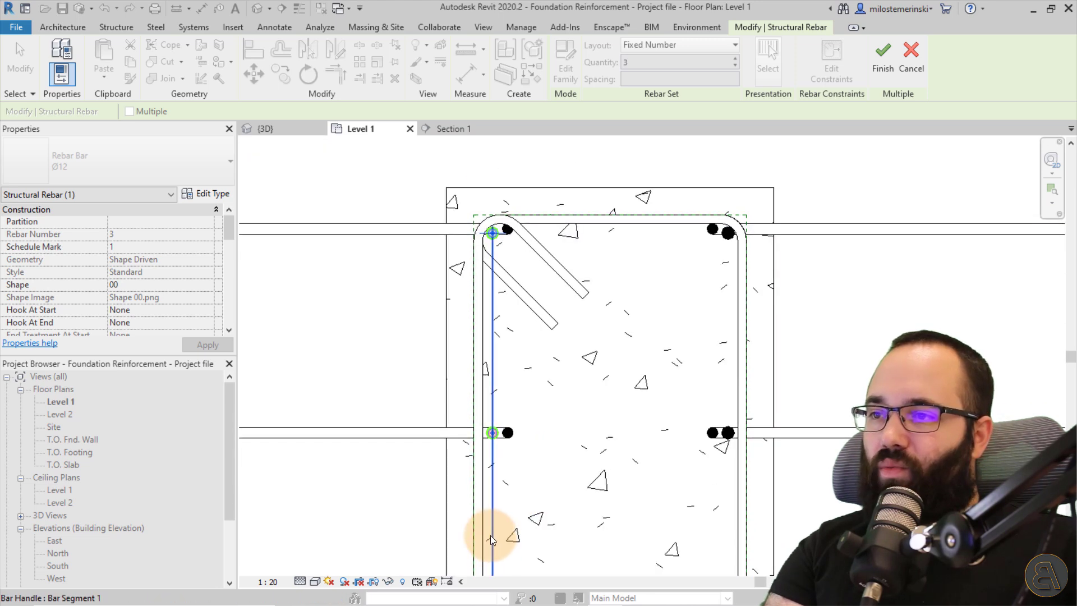
scroll(502, 213, down, 1)
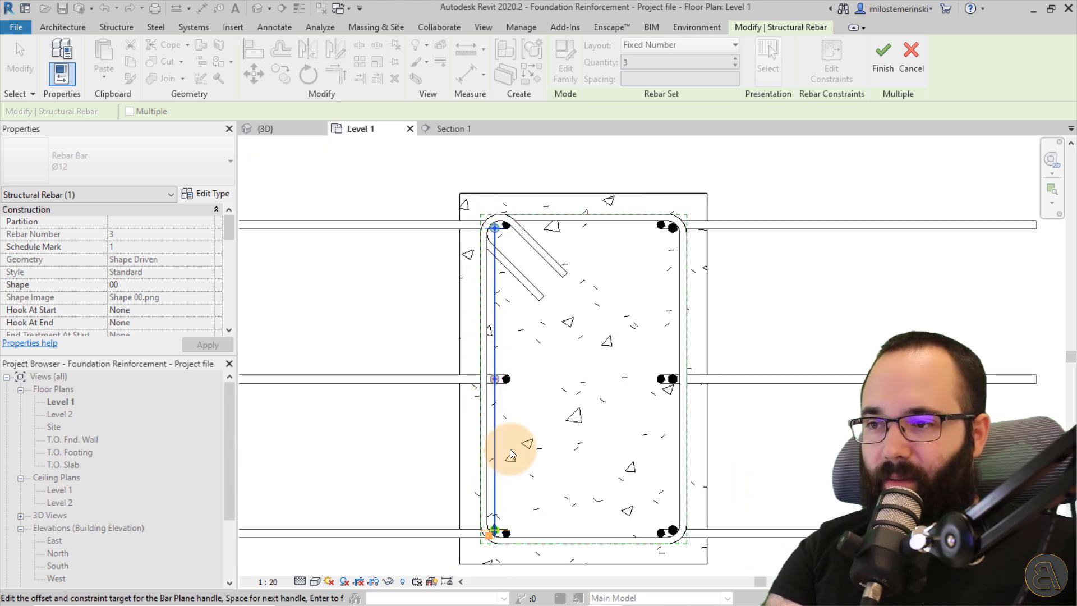
scroll(493, 393, up, 3)
scroll(493, 387, down, 1)
middle_drag(571, 294, 577, 518)
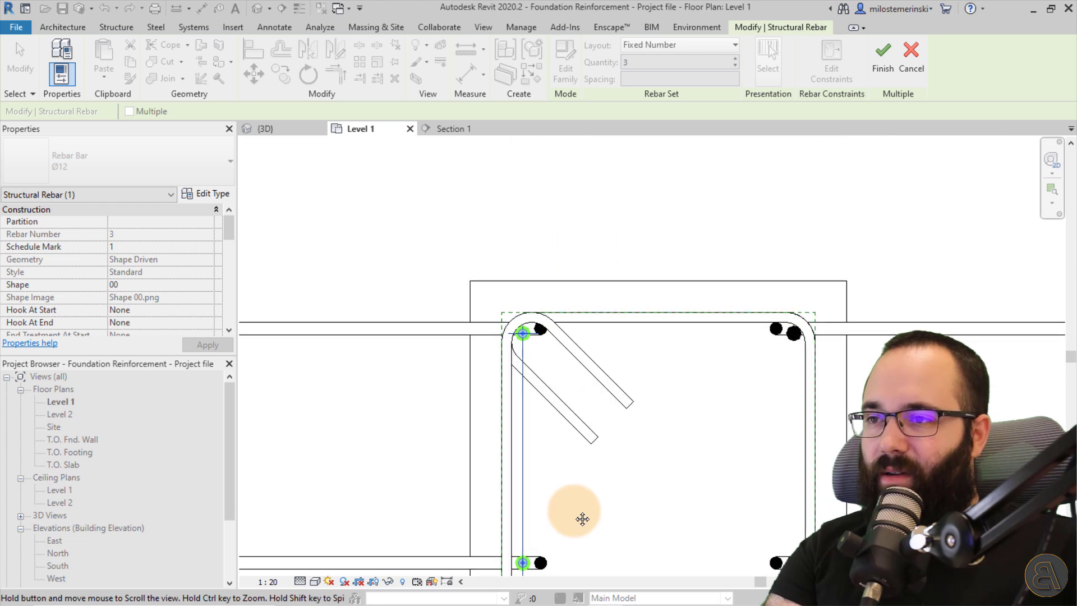
scroll(527, 343, up, 3)
scroll(533, 328, down, 1)
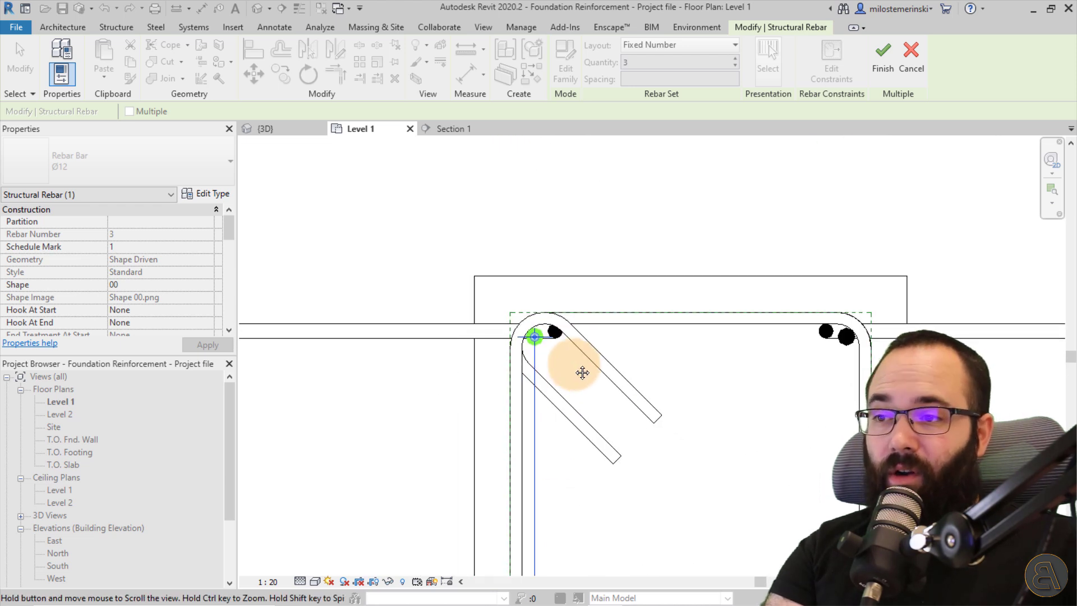
mouse_move(580, 371)
middle_down()
mouse_move(569, 467)
mouse_move(526, 422)
middle_up()
Step: Drag the vertical bars' plane handle up to the stirrup bend's arc
scroll(480, 389, up, 2)
scroll(464, 343, up, 1)
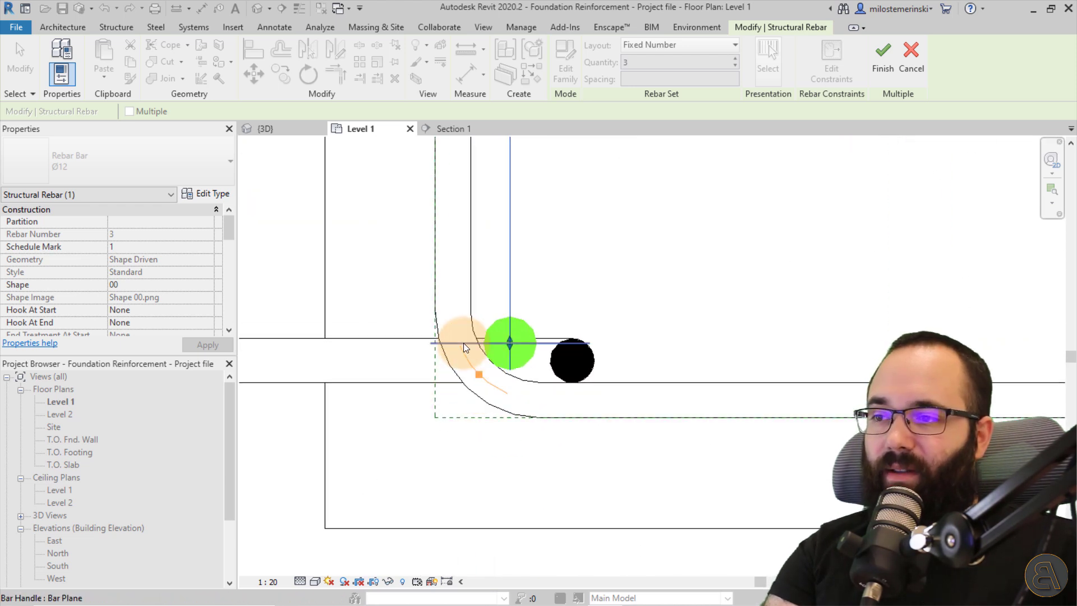
drag(462, 345, 606, 354)
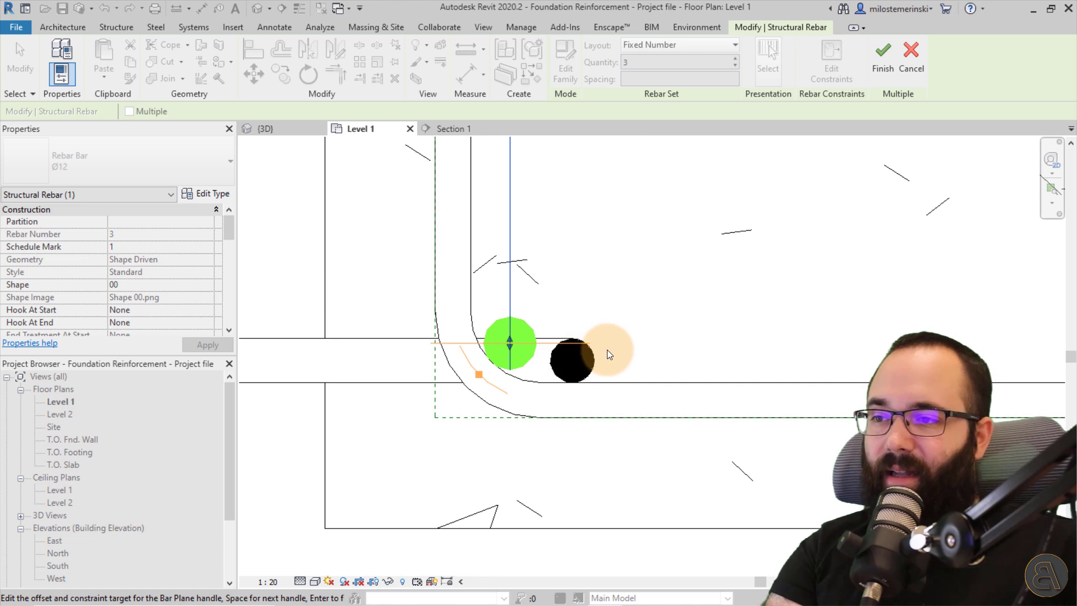
click(489, 383)
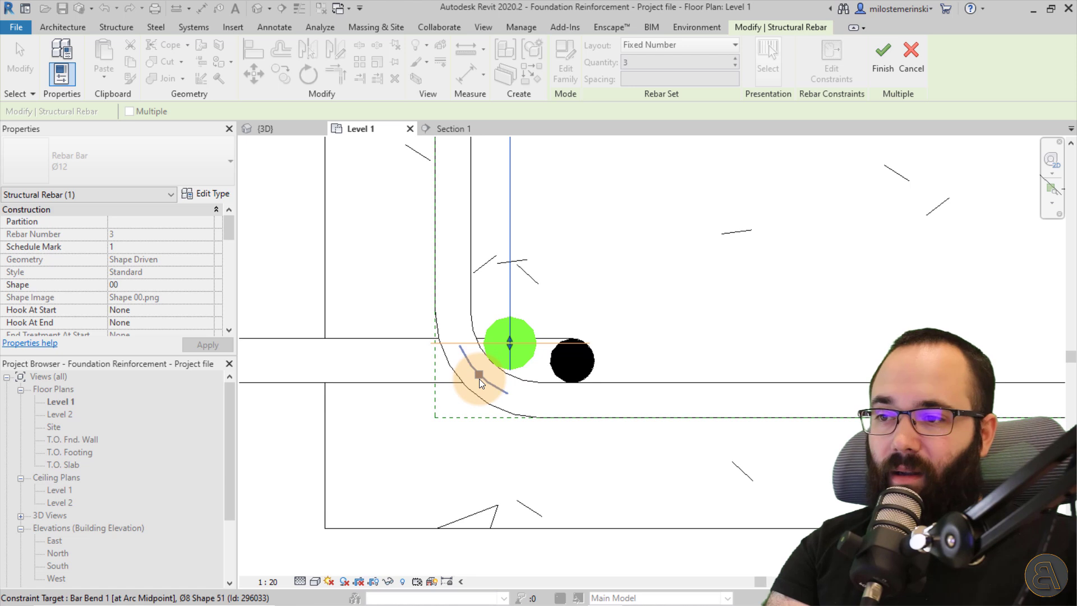
drag(473, 367, 452, 324)
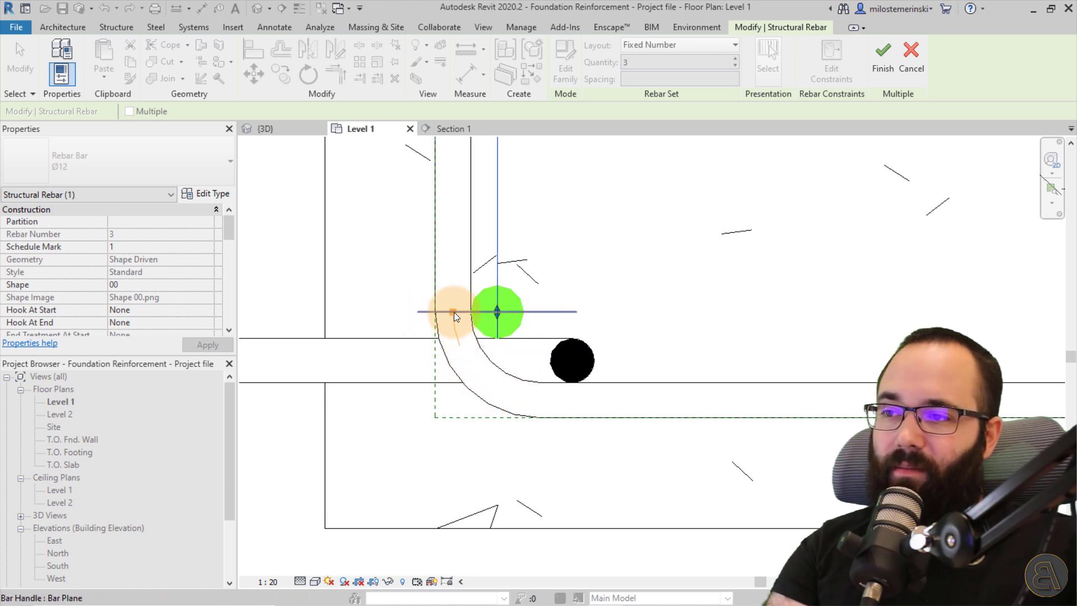
click(451, 314)
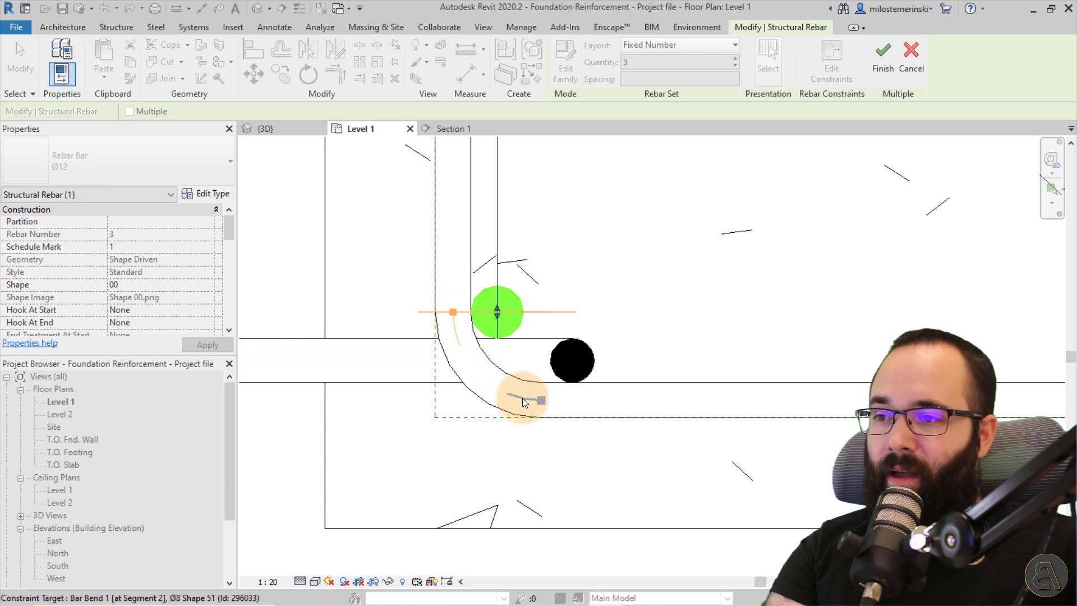
Step: Constrain the bar plane handle to the stirrup's Start Hook Bend along the left bar
scroll(541, 399, down, 3)
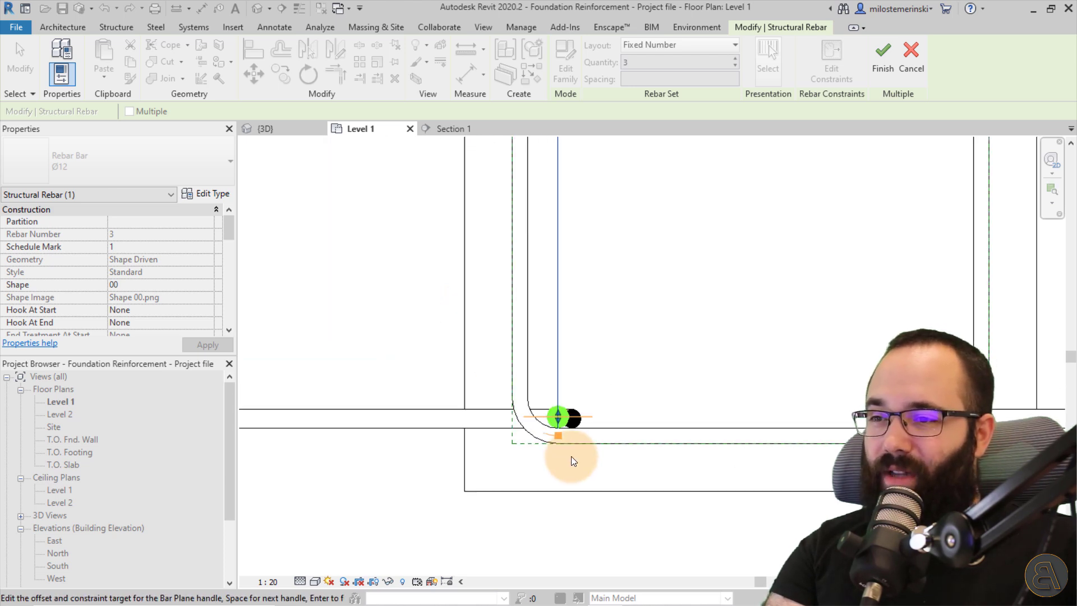
mouse_move(571, 457)
middle_down()
mouse_move(544, 598)
mouse_move(581, 419)
middle_up()
scroll(581, 309, up, 3)
scroll(577, 555, up, 2)
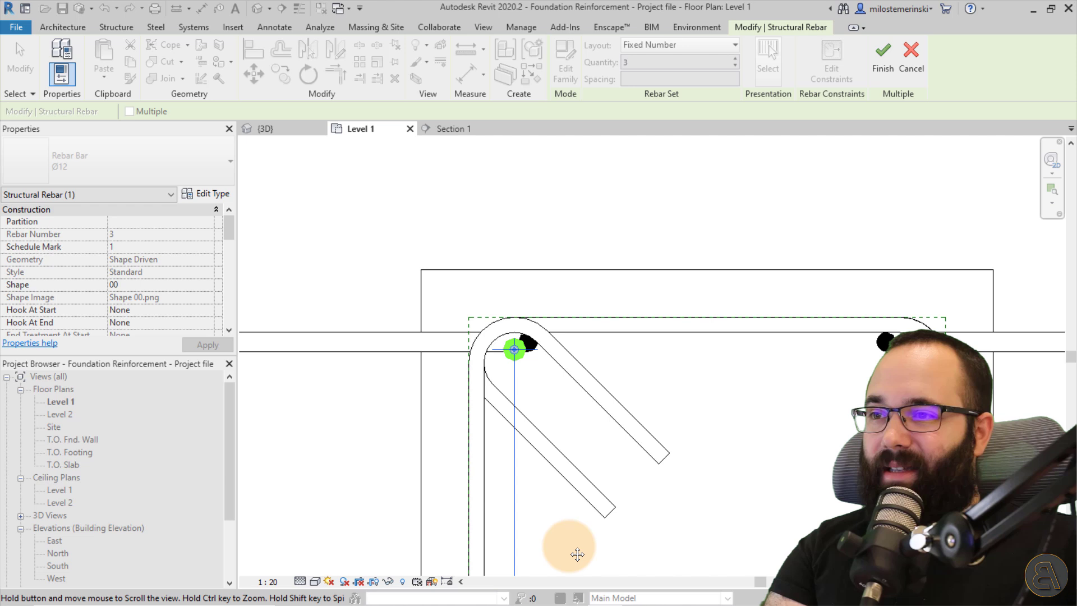
scroll(516, 354, down, 2)
scroll(532, 291, down, 1)
middle_drag(533, 255, 544, 174)
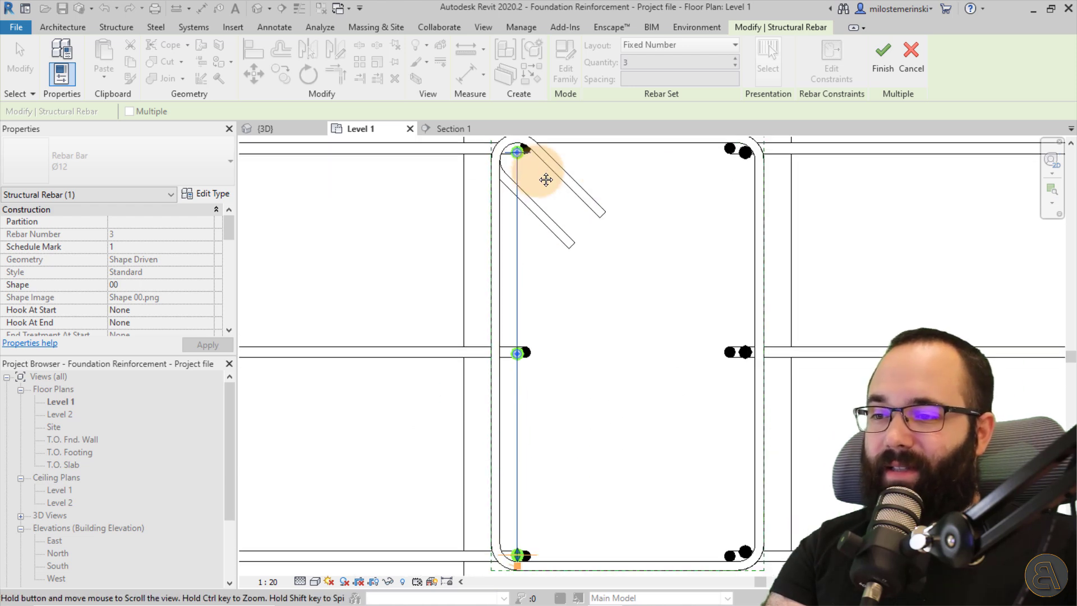
scroll(532, 314, up, 3)
scroll(524, 447, down, 2)
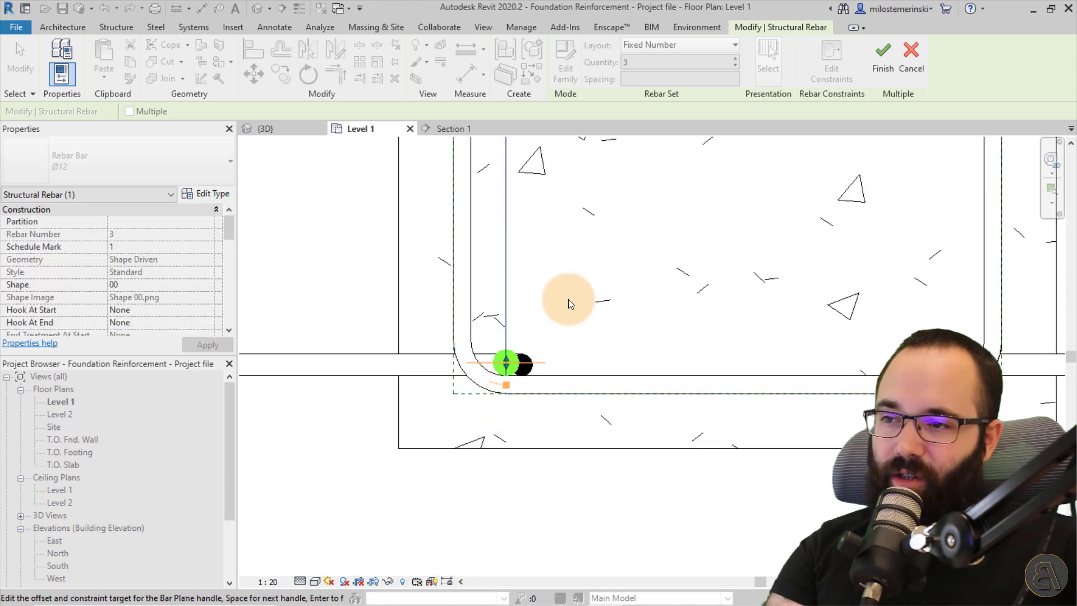
scroll(583, 364, up, 1)
scroll(591, 391, down, 2)
scroll(491, 272, up, 3)
scroll(493, 259, up, 1)
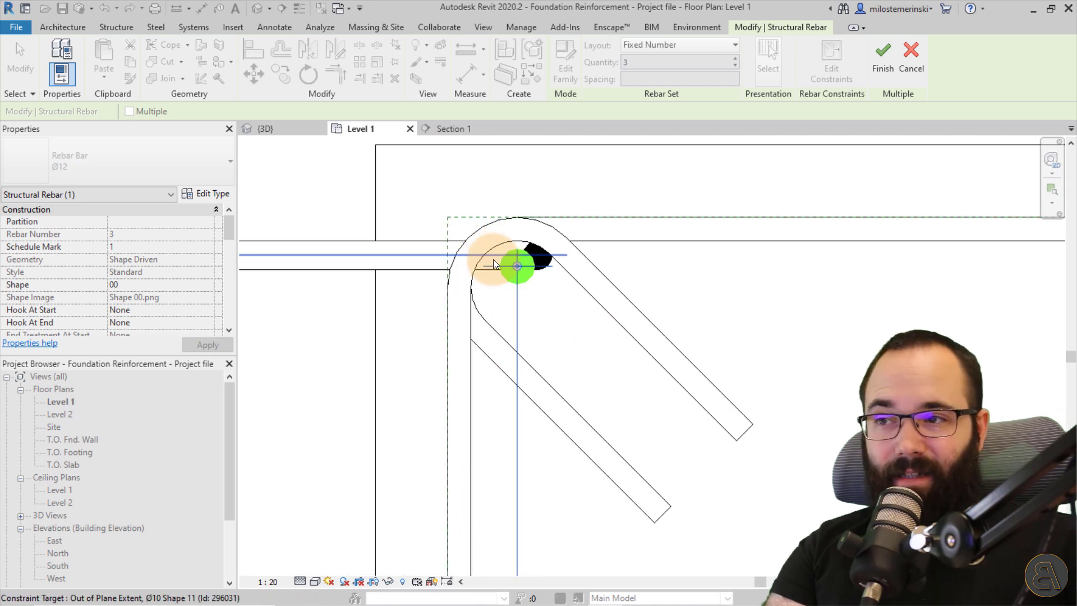
drag(507, 269, 515, 247)
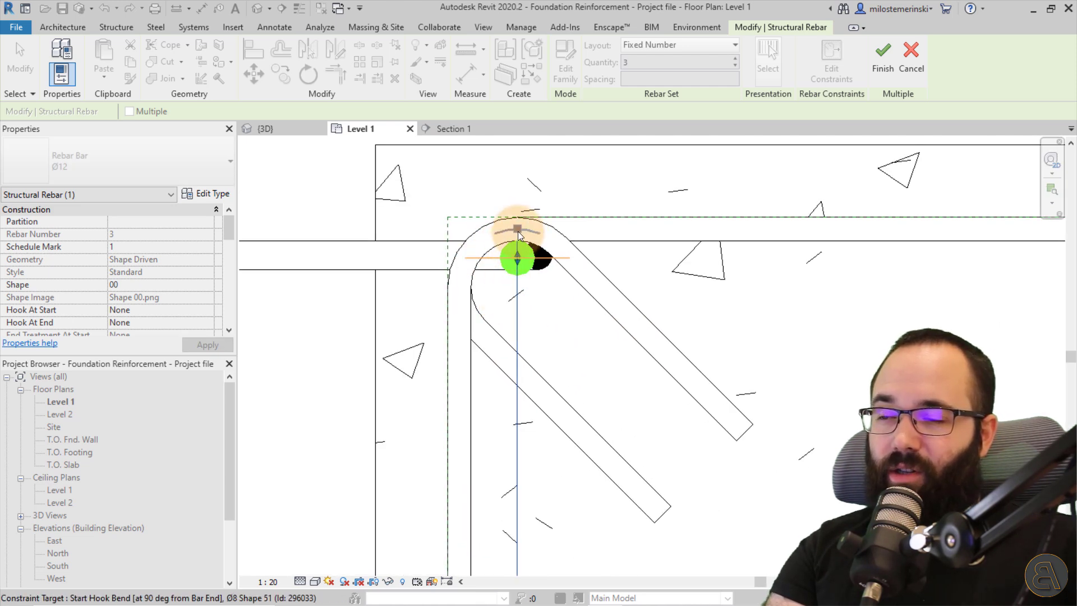
scroll(517, 232, down, 2)
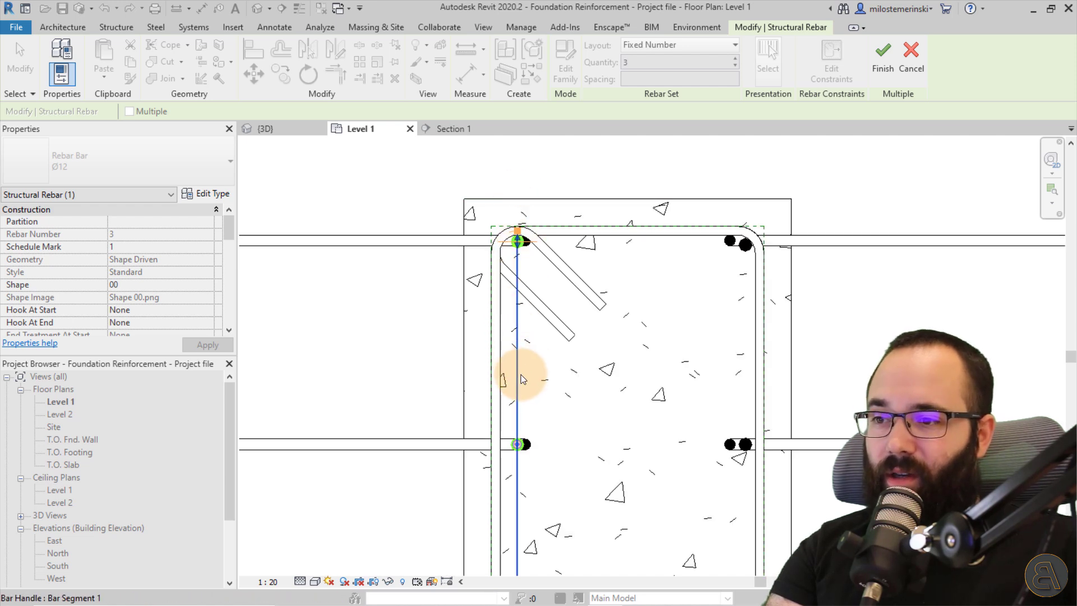
middle_drag(558, 433, 552, 295)
scroll(519, 317, up, 3)
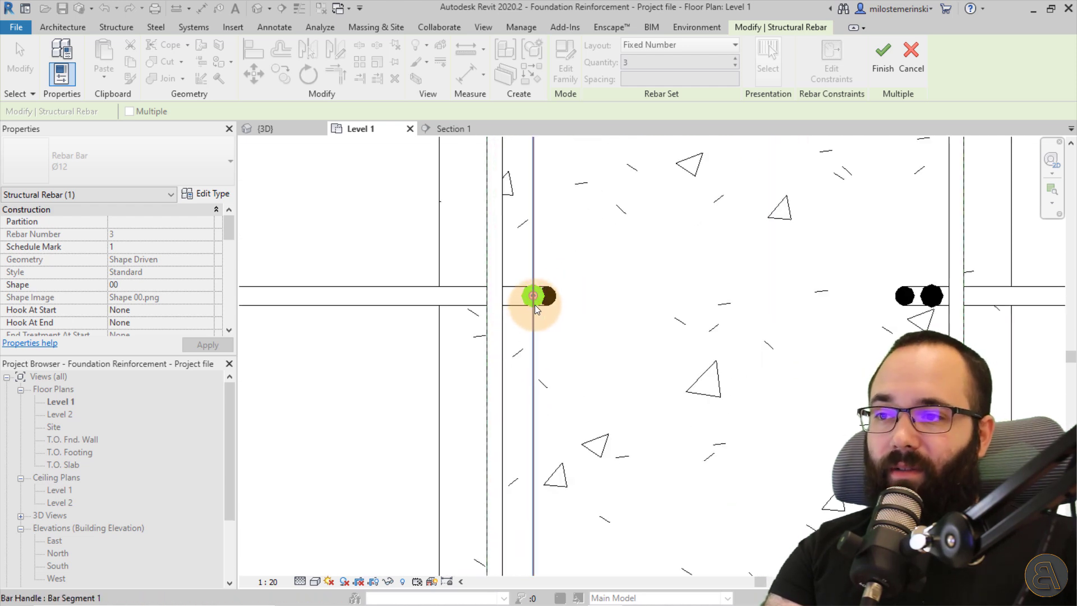
scroll(535, 319, down, 3)
middle_drag(535, 321, 558, 472)
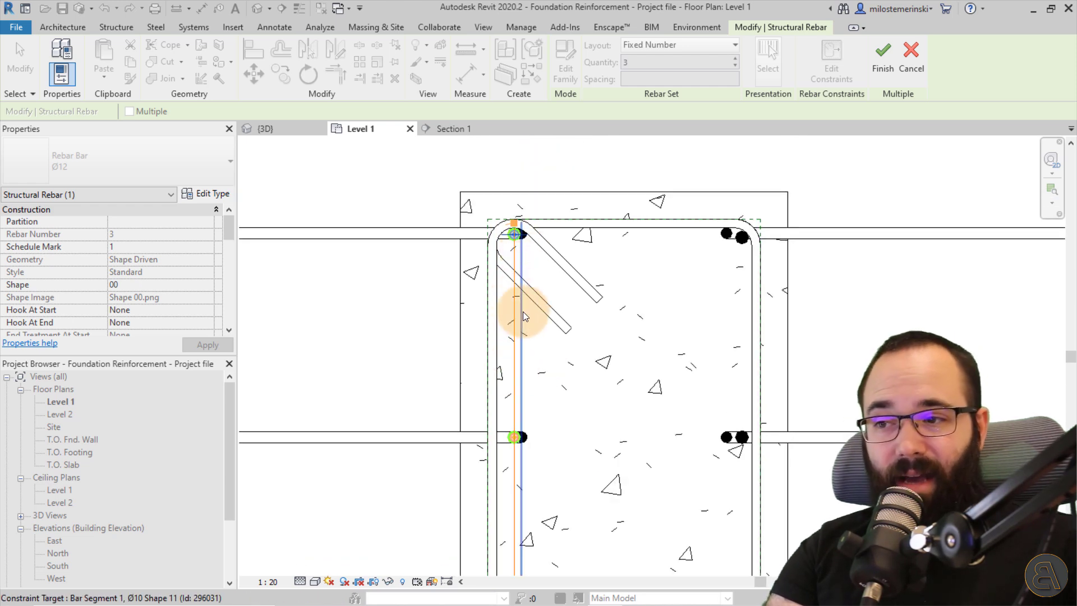
scroll(514, 234, up, 2)
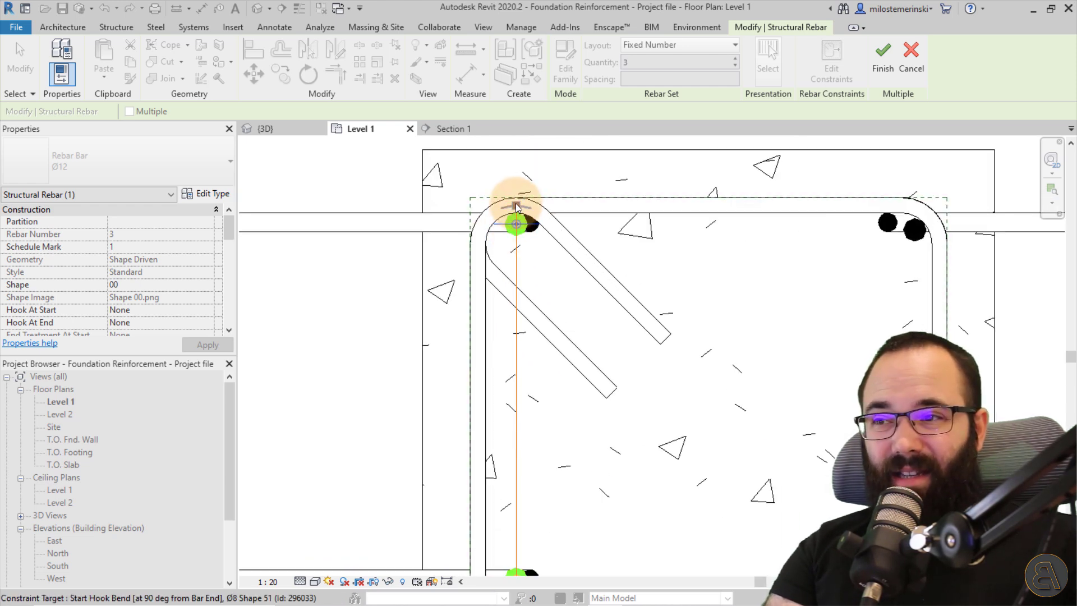
Step: Measure the offset as bar distance and target the stirrup line, giving 0.0 mm
middle_drag(486, 321, 512, 168)
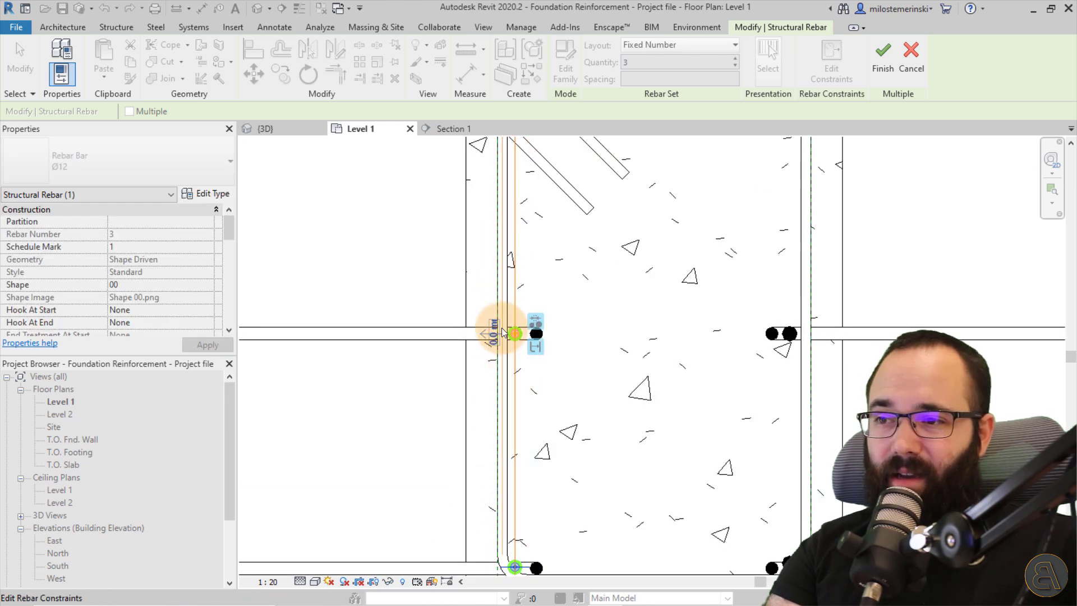
scroll(503, 354, up, 2)
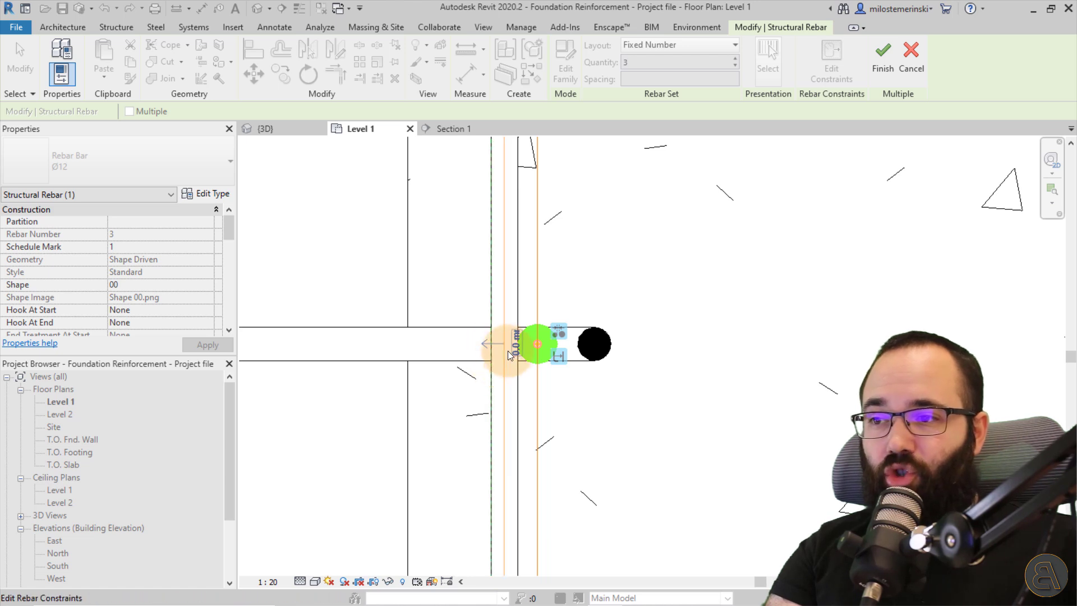
scroll(508, 346, down, 2)
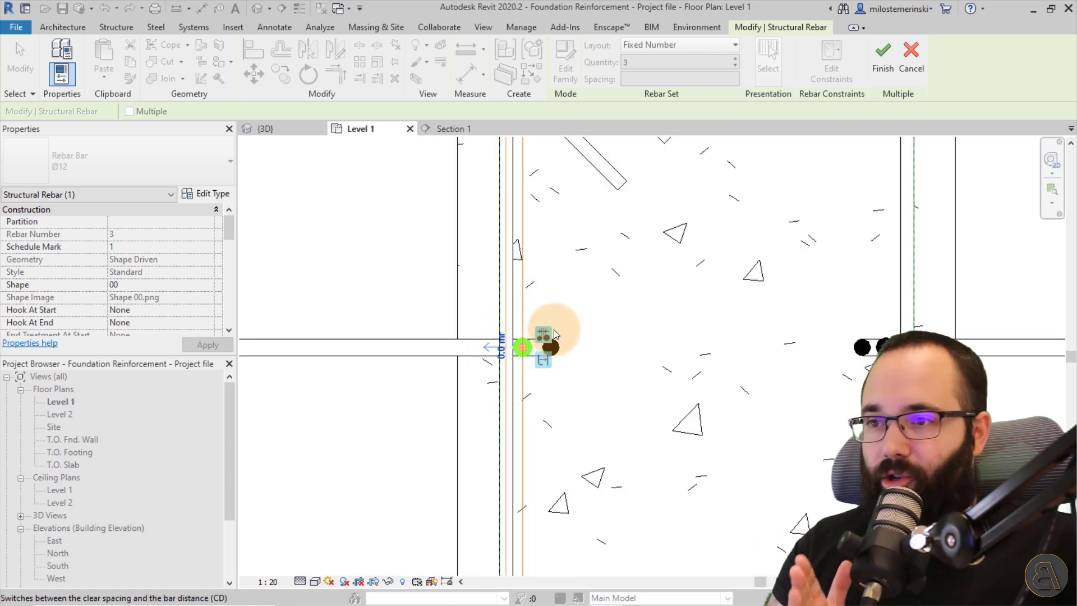
scroll(497, 342, up, 2)
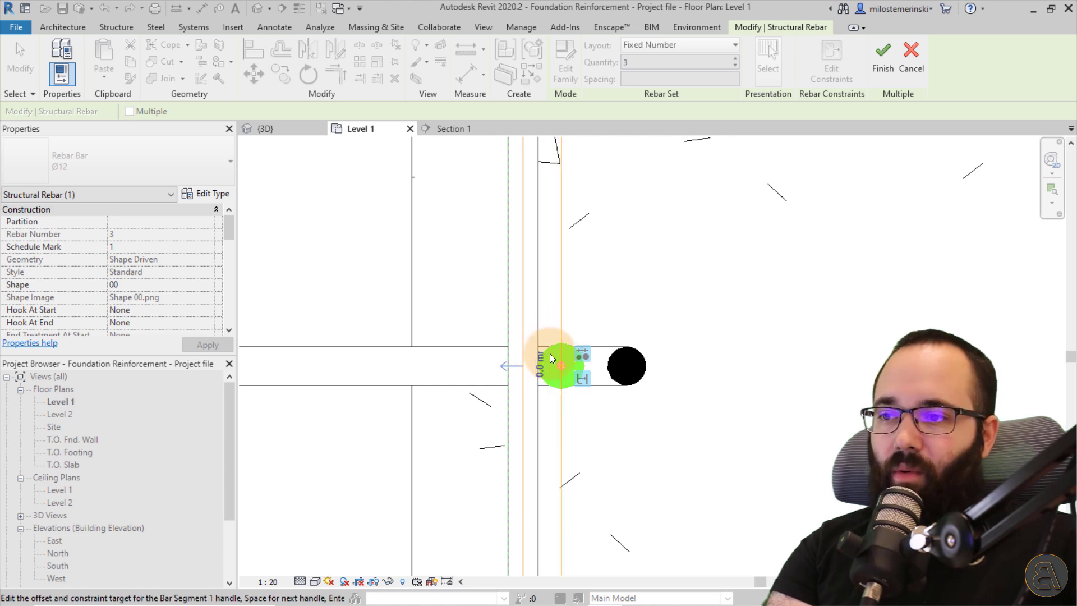
scroll(549, 377, up, 2)
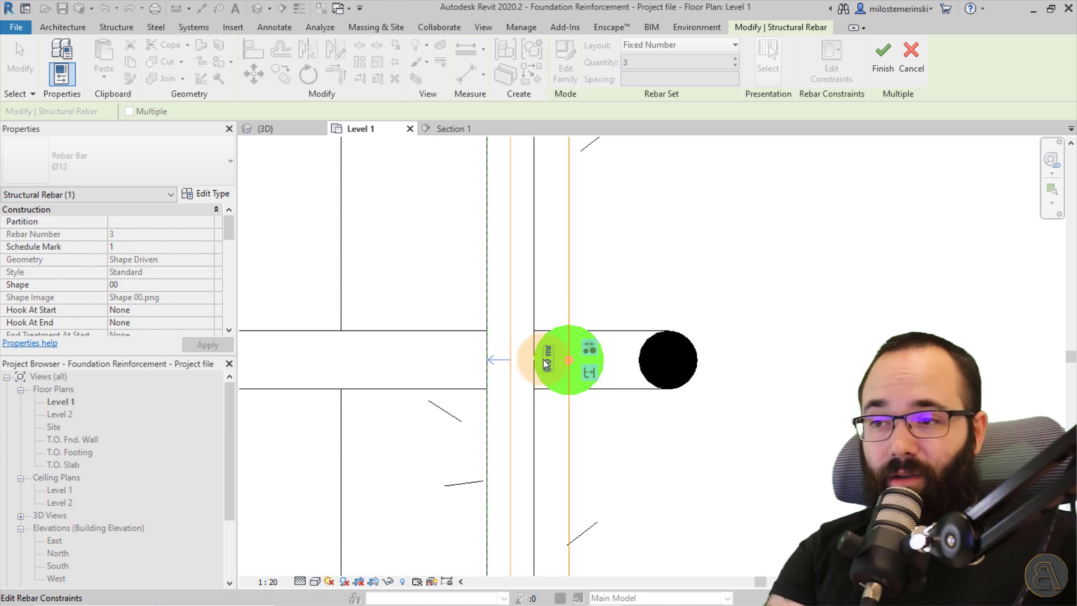
click(591, 353)
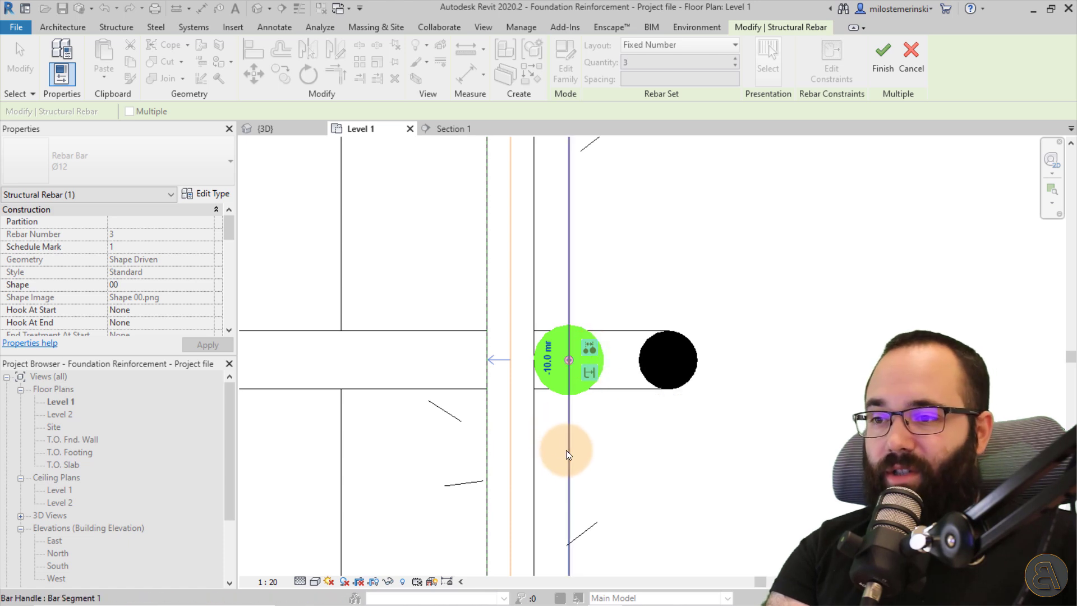
click(511, 444)
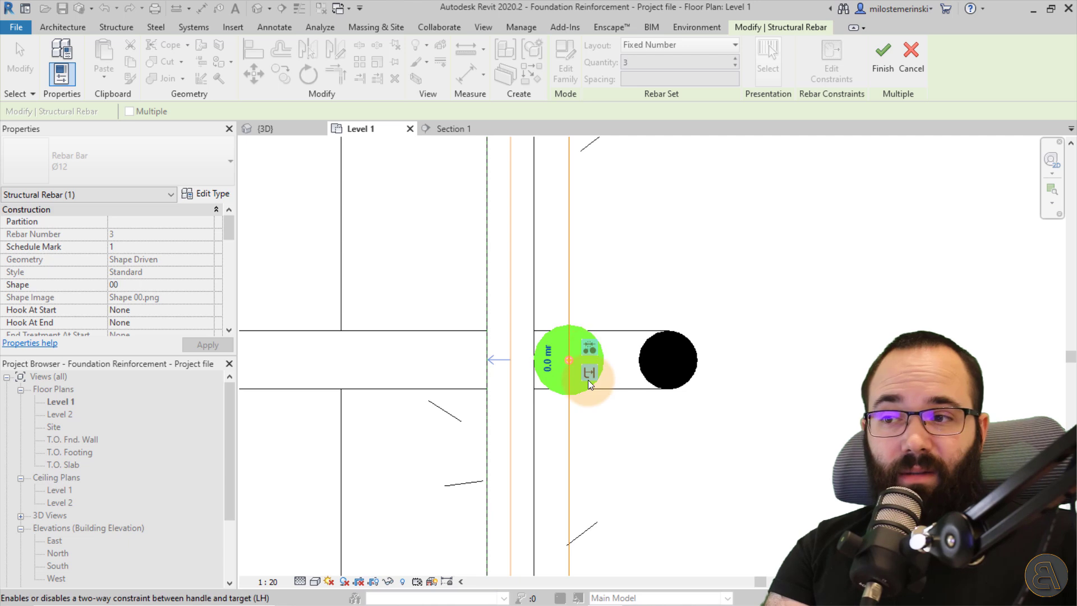
Step: Toggle back to clear spacing (-10.0 mm) and switch the two-way constraint on, then off
click(590, 347)
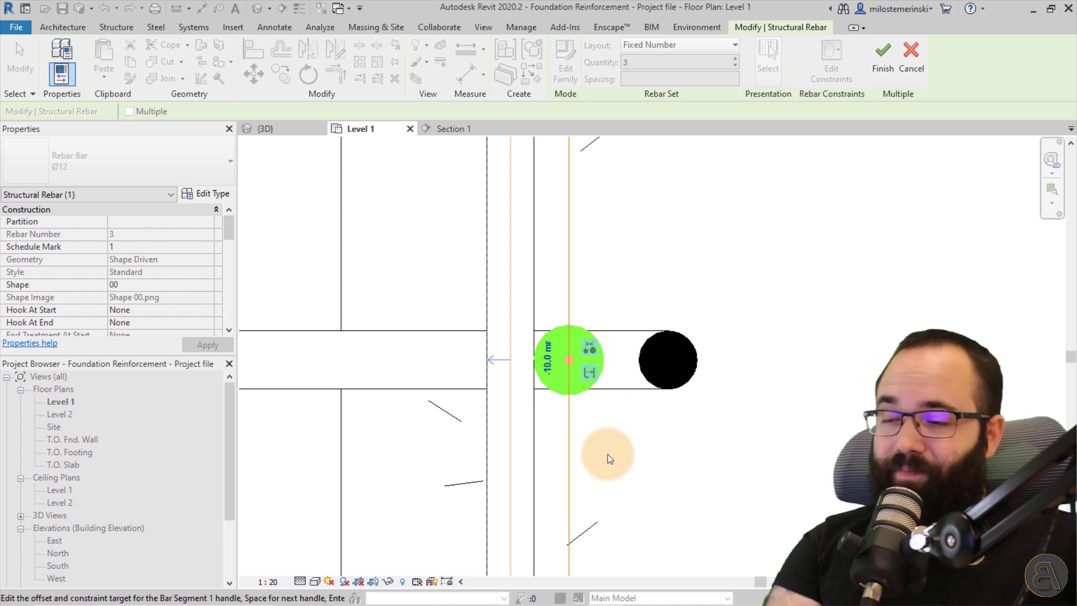
click(593, 373)
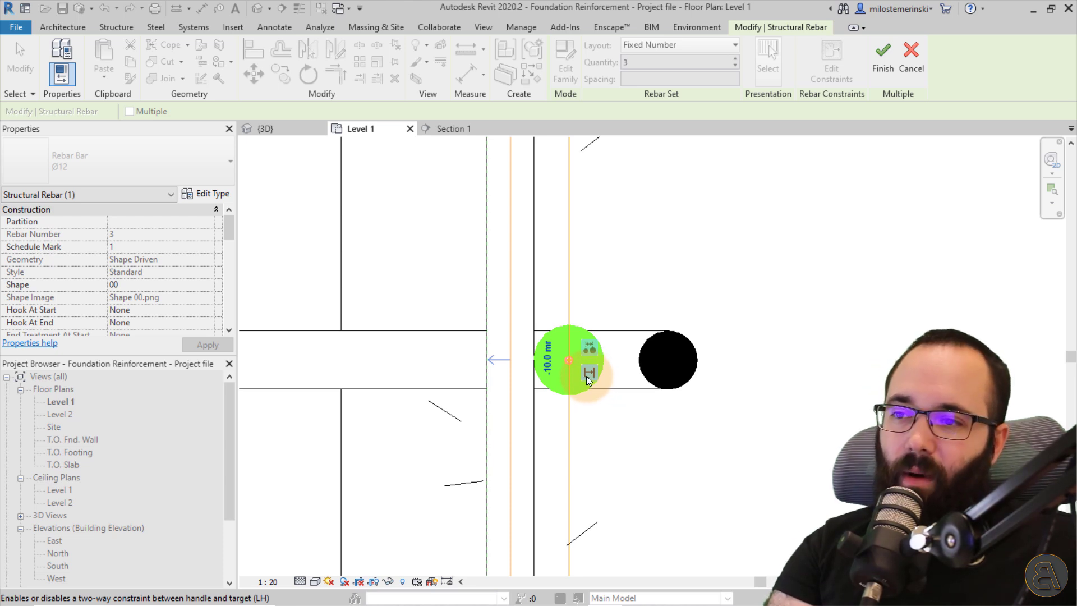
click(591, 376)
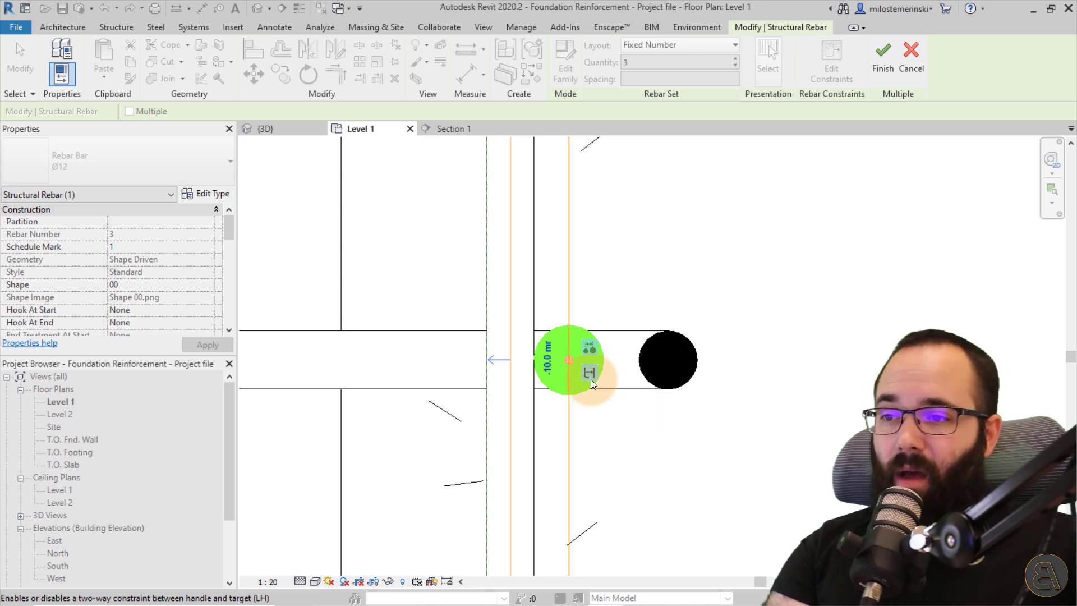
scroll(560, 289, down, 3)
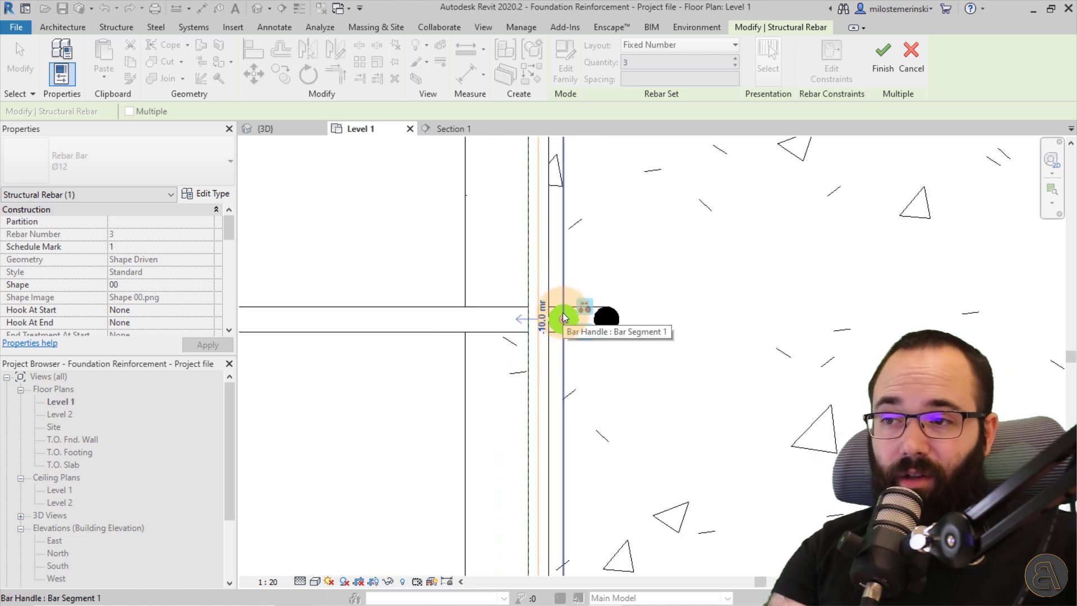
scroll(563, 313, down, 4)
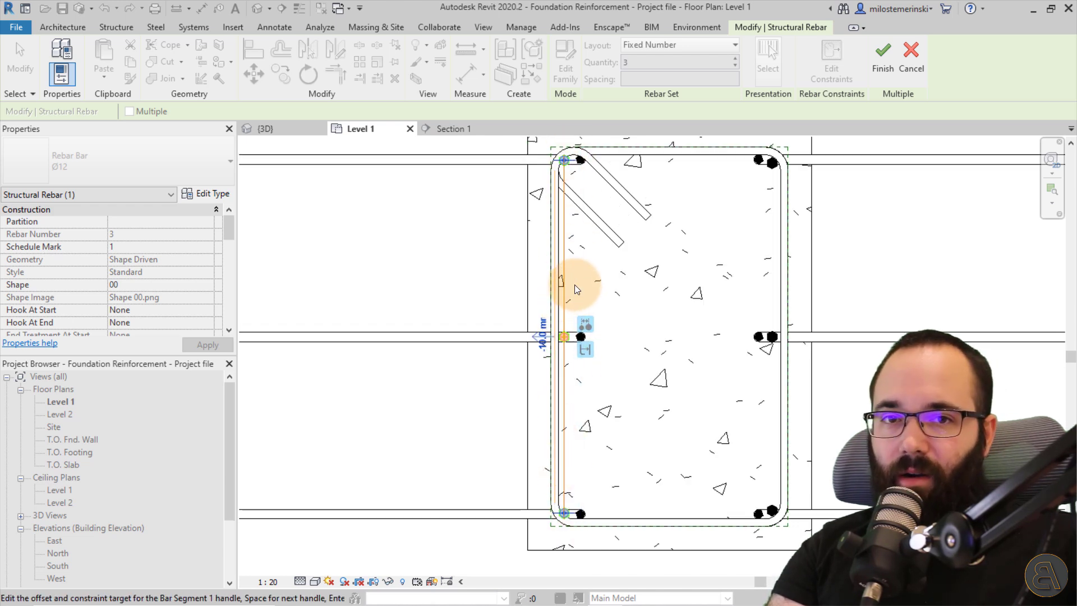
scroll(575, 284, up, 3)
scroll(569, 298, up, 2)
scroll(542, 413, up, 2)
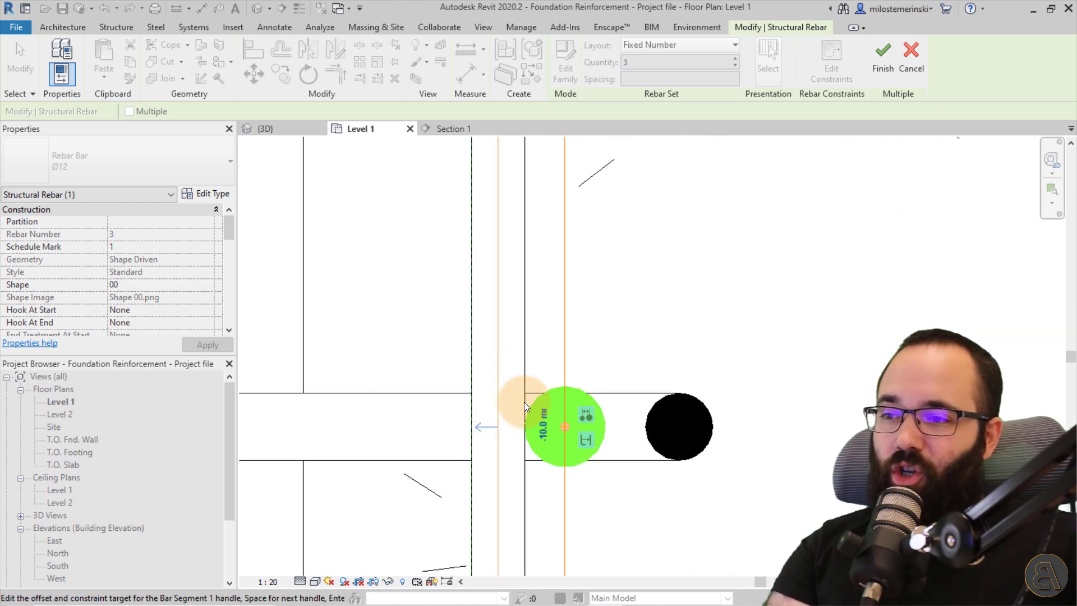
scroll(532, 332, down, 2)
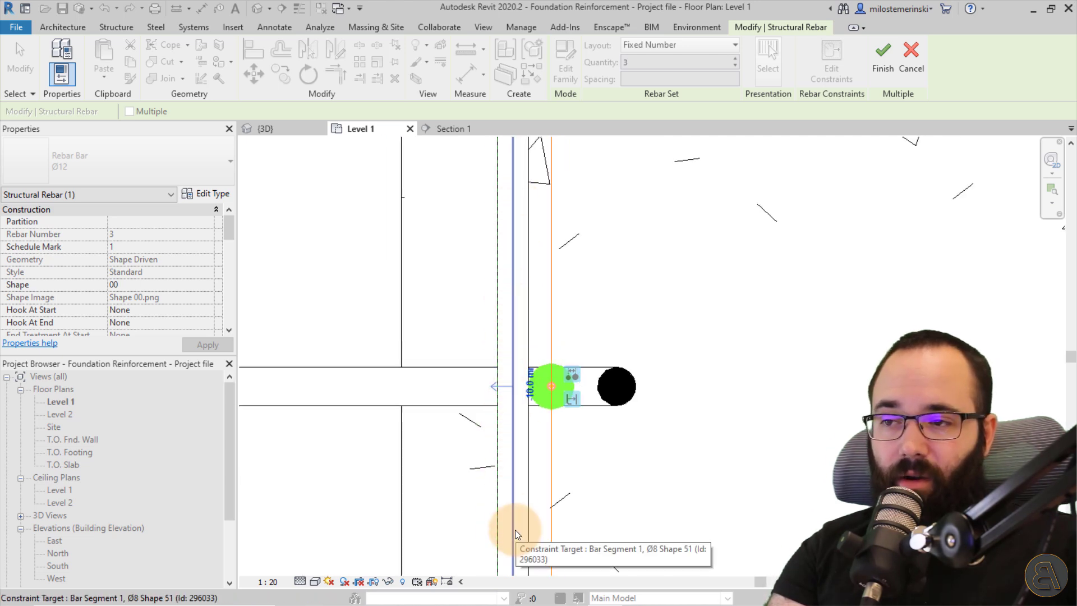
scroll(494, 329, down, 2)
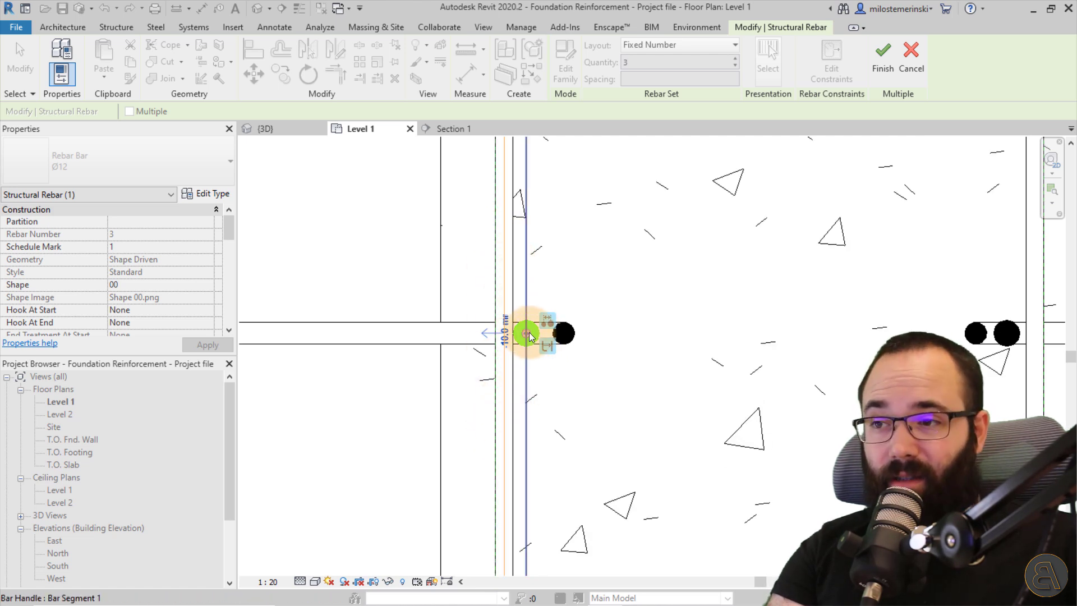
scroll(527, 352, up, 1)
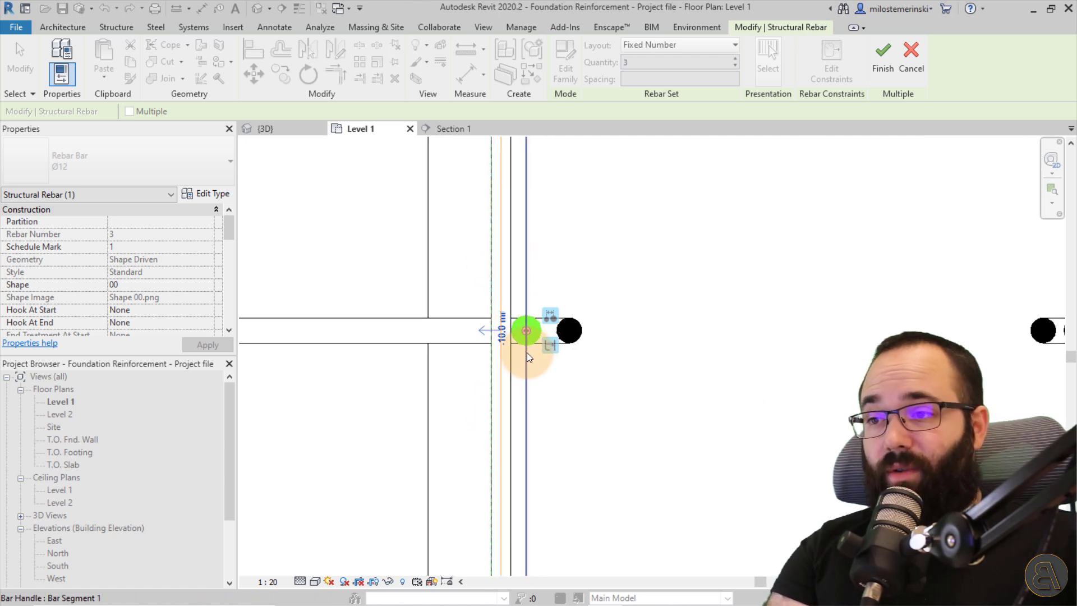
scroll(527, 353, up, 1)
Step: Finish the bar set's constraint edit, test-move the set, and undo the move
click(526, 343)
scroll(553, 388, down, 2)
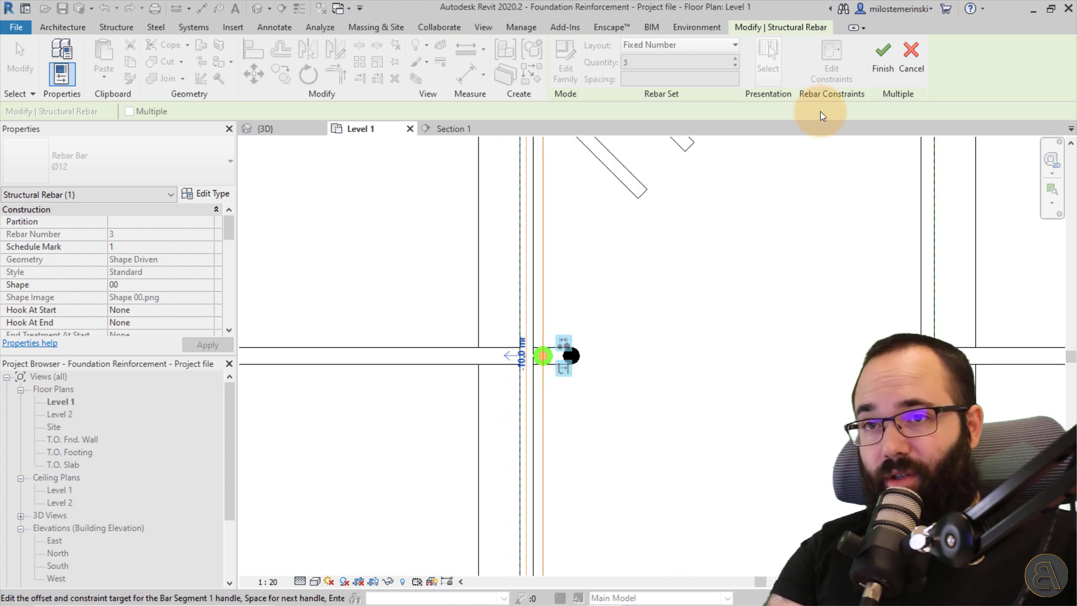
click(881, 61)
key(Escape)
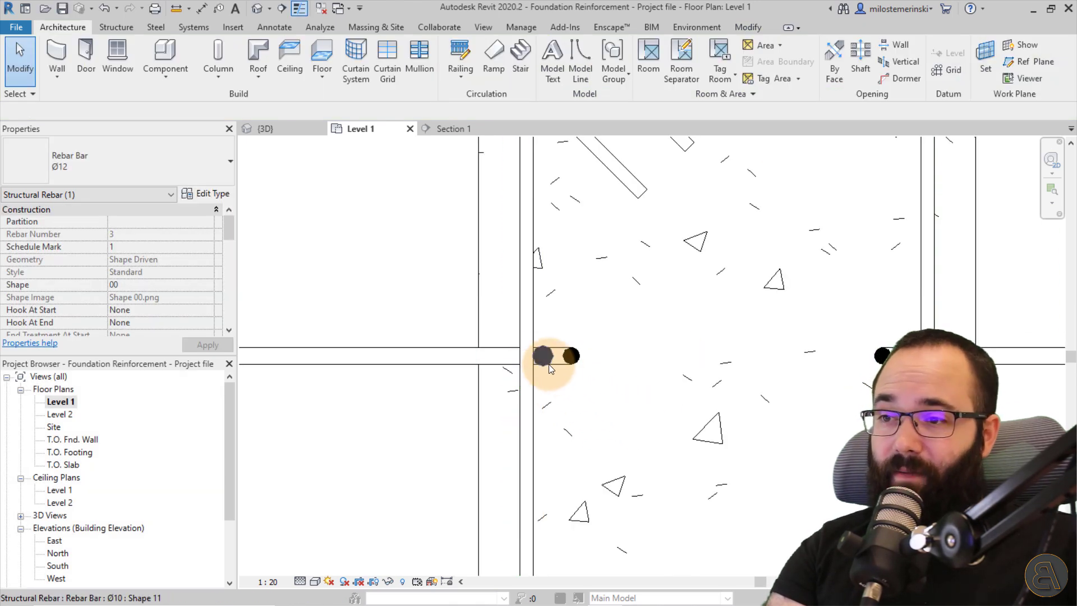
click(543, 356)
drag(543, 356, 661, 356)
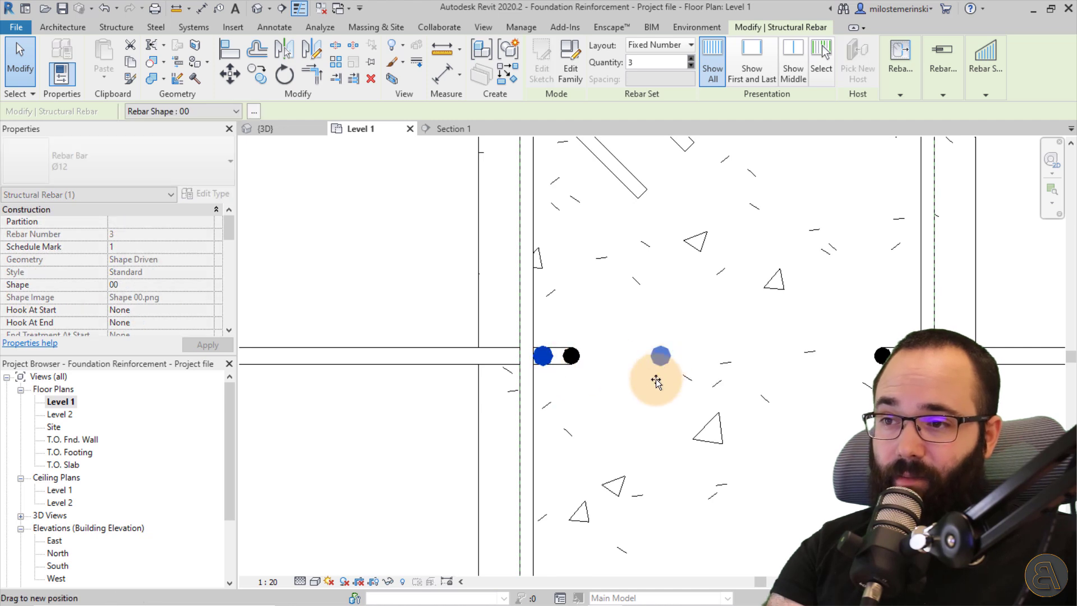
scroll(628, 406, down, 2)
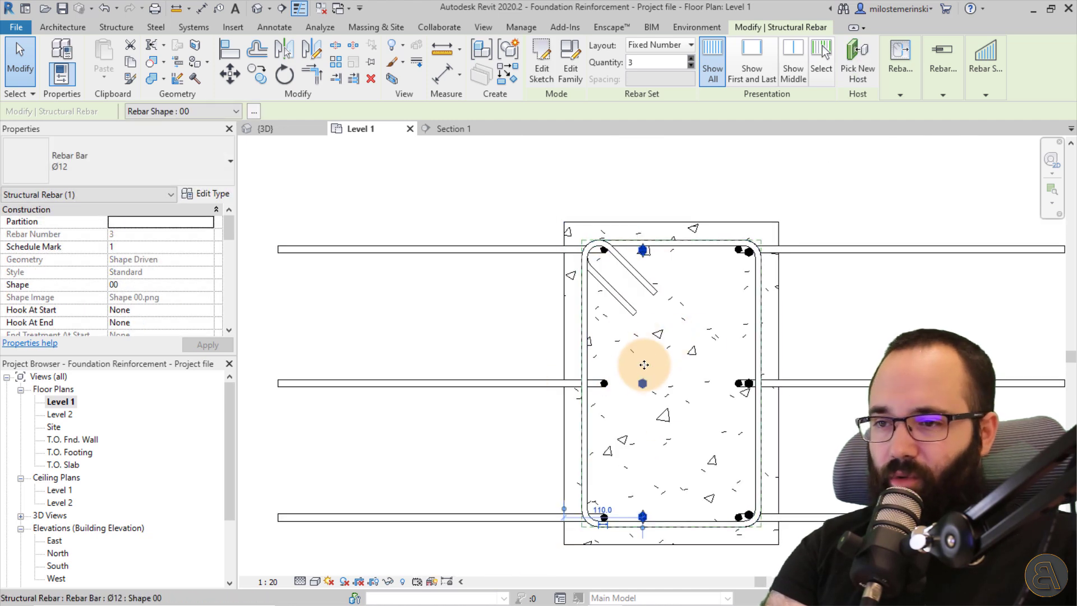
click(105, 8)
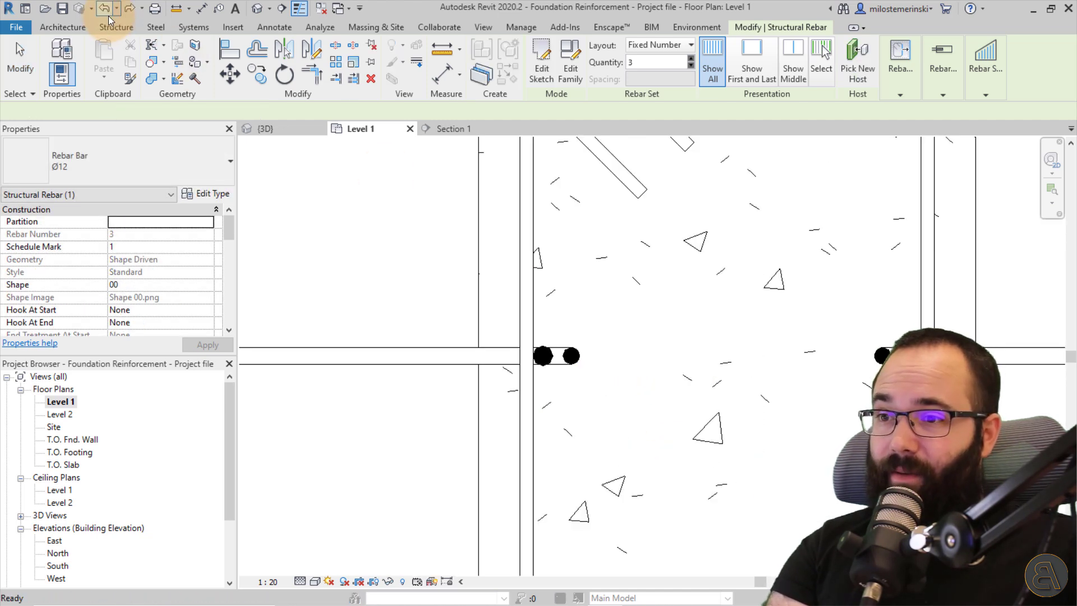
click(611, 368)
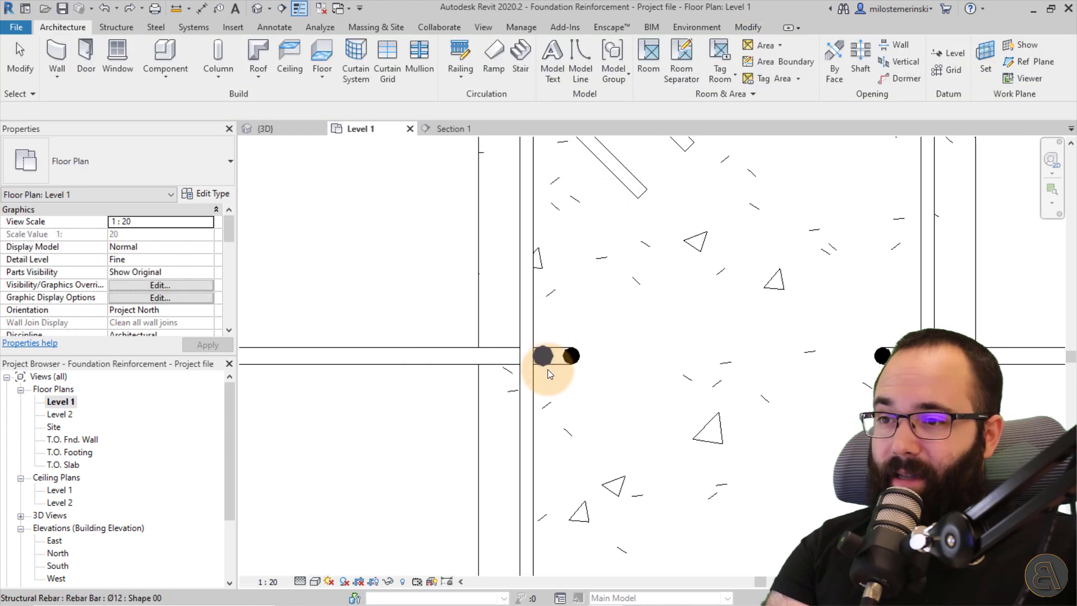
Step: Constrain the left column bar's segment handle with a 10 mm offset
click(548, 369)
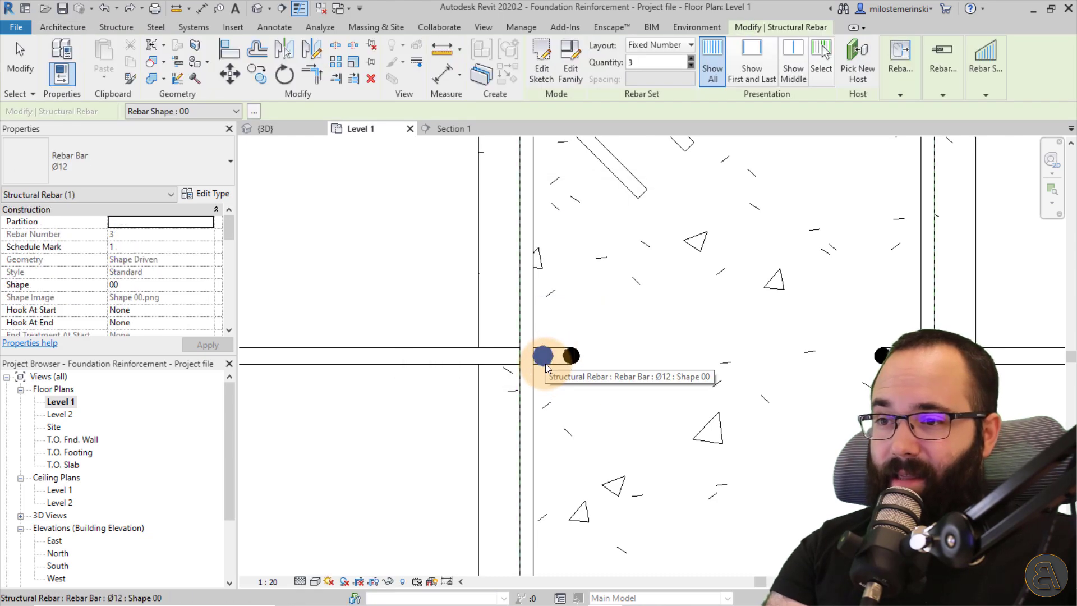
click(884, 88)
click(889, 136)
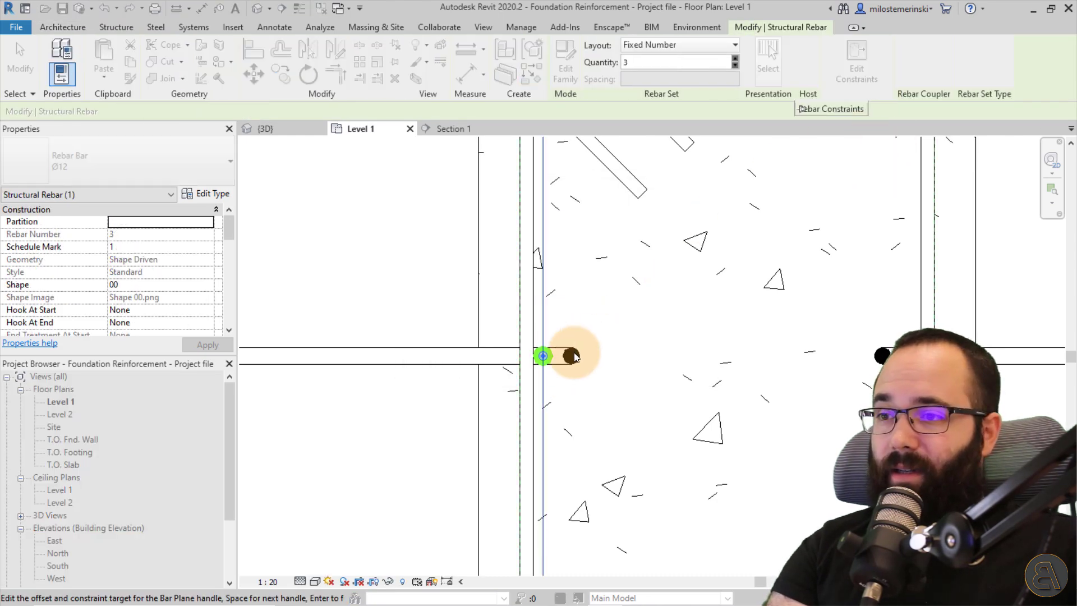
click(541, 367)
click(531, 363)
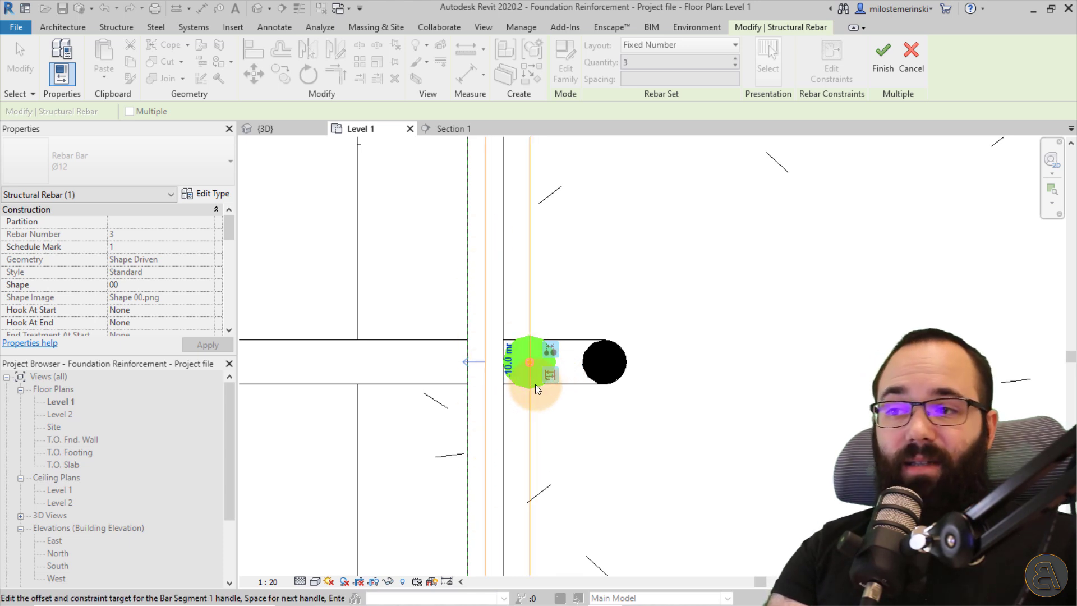
click(873, 75)
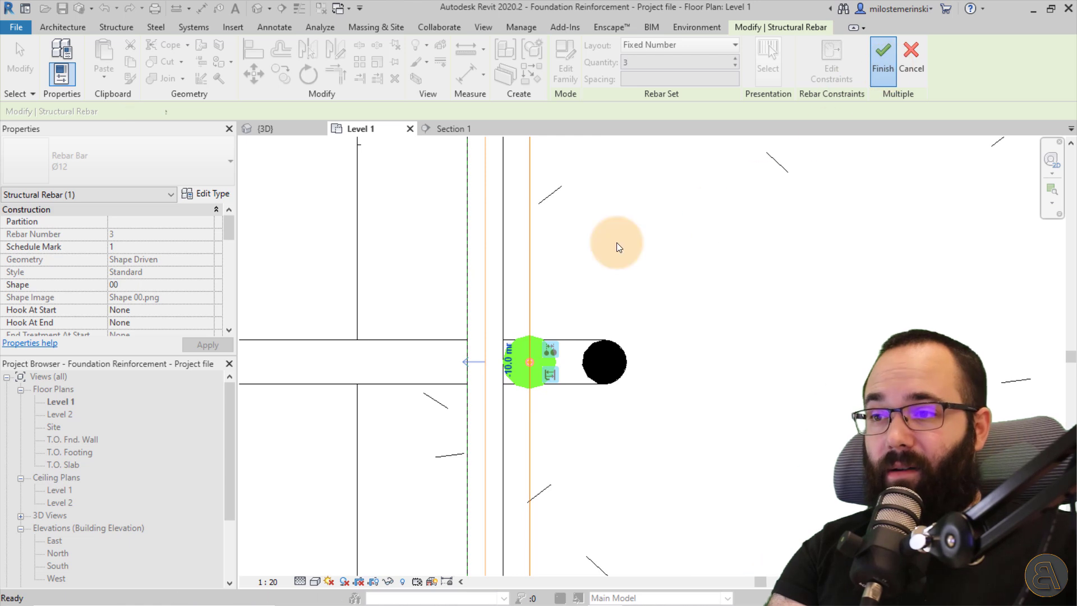
Step: Drag the left bar sideways to test its constraint
scroll(556, 254, down, 3)
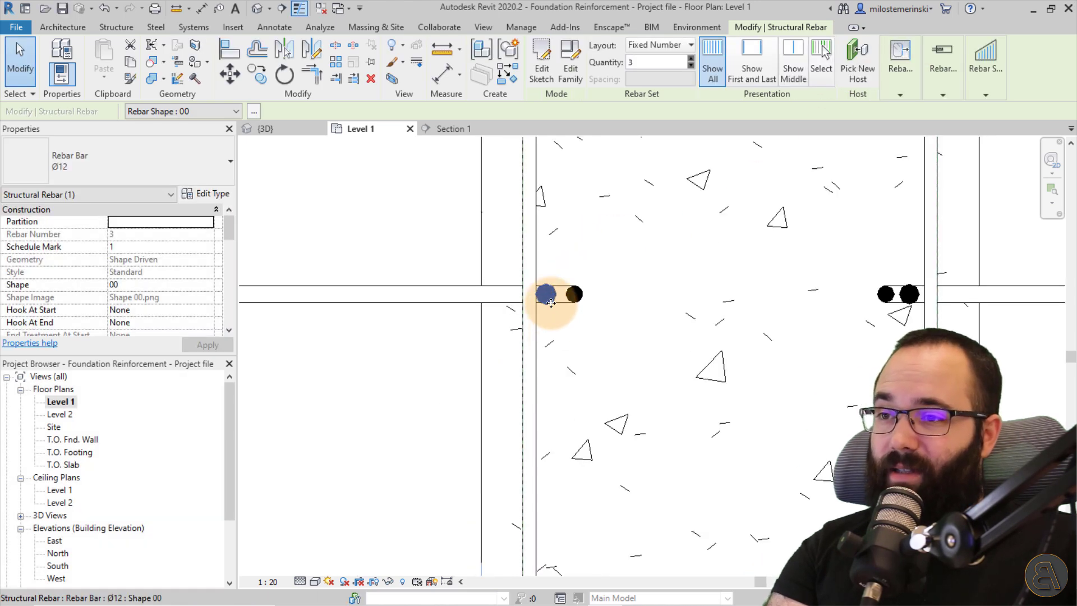
drag(550, 308, 626, 298)
scroll(593, 287, down, 3)
scroll(589, 329, down, 1)
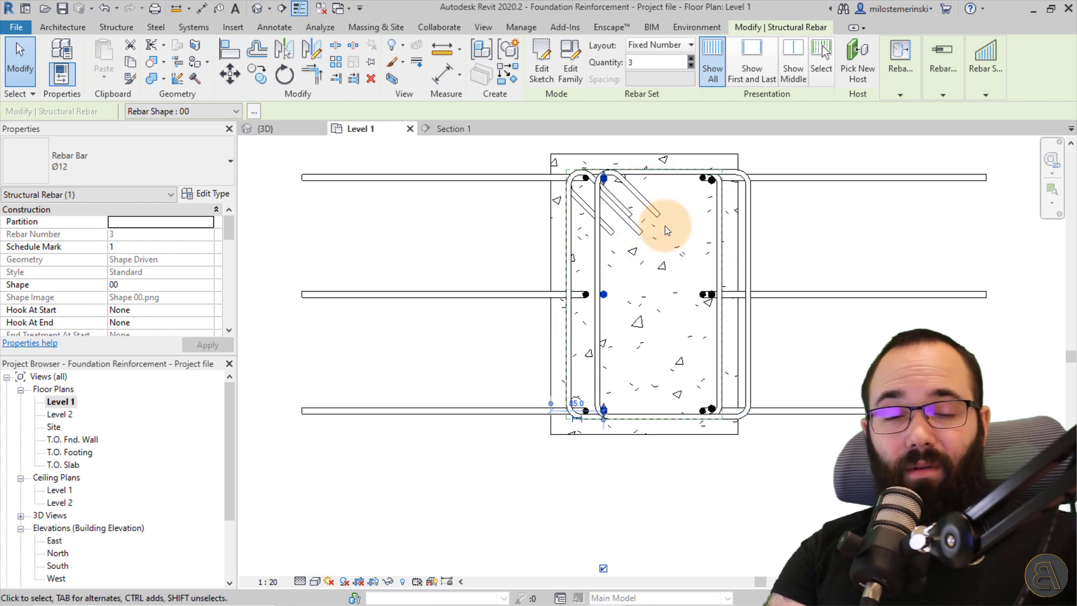
scroll(664, 226, up, 2)
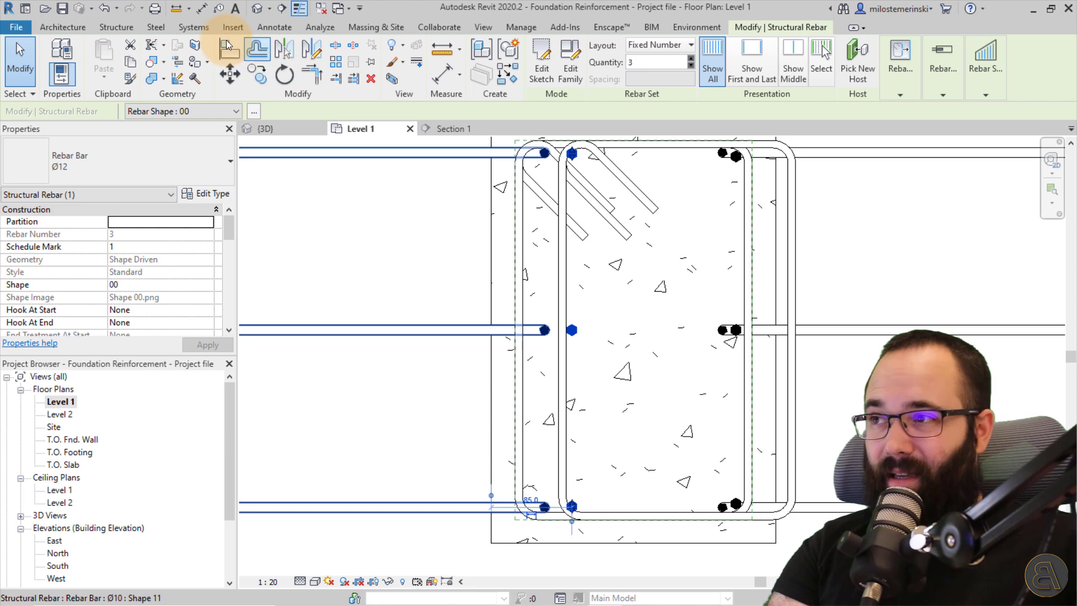
Step: Undo the left bar's trial move and select the right-hand column bar
click(109, 12)
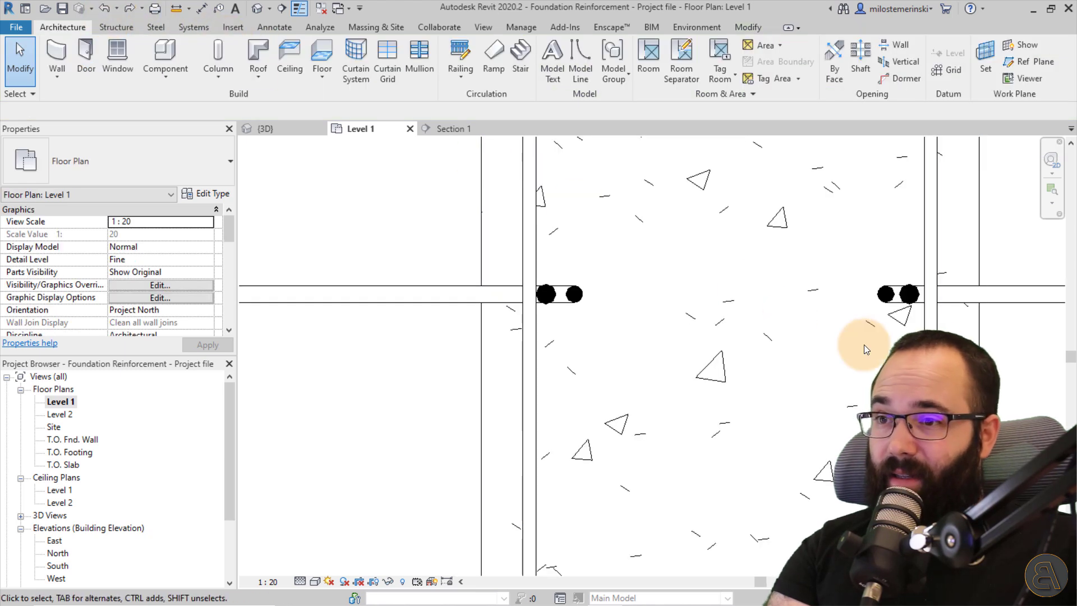
middle_drag(864, 344, 774, 354)
scroll(734, 293, up, 2)
click(735, 294)
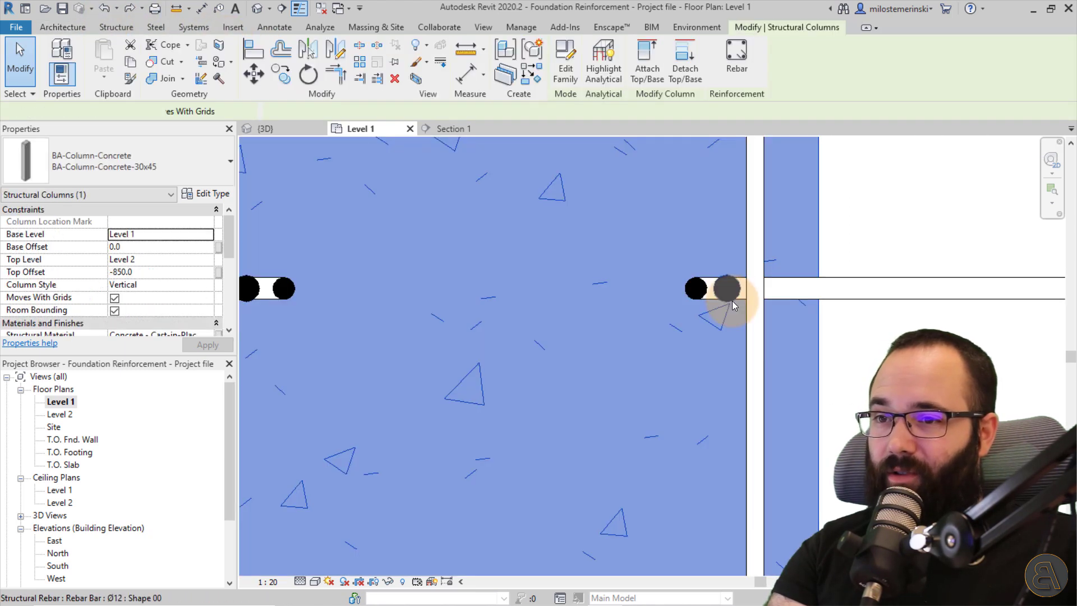
click(727, 290)
scroll(609, 427, down, 3)
middle_drag(609, 426, 525, 485)
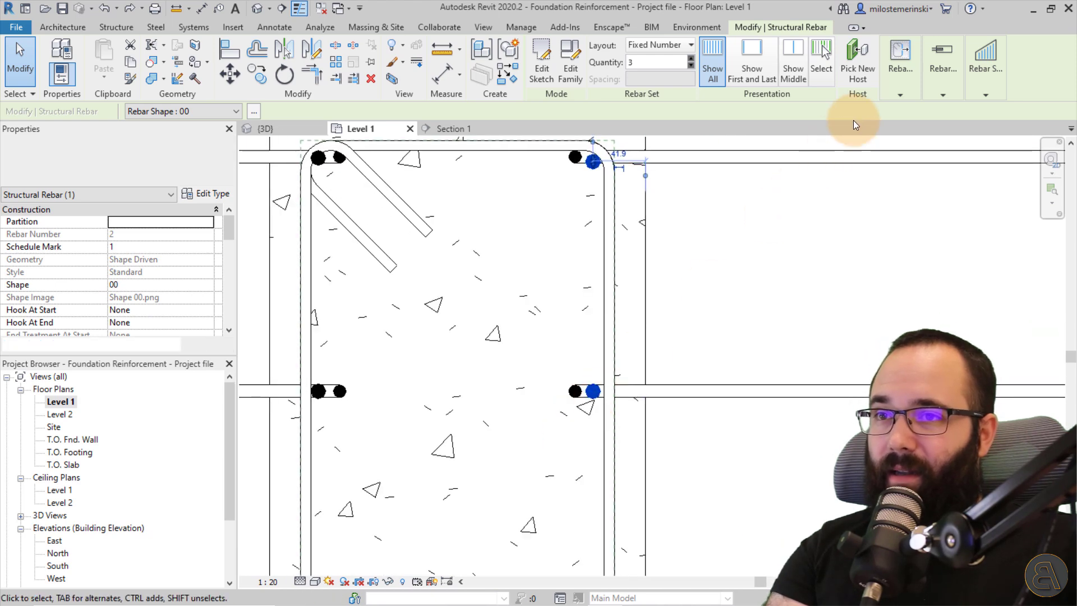
Step: Constrain the right bar's handle to the cover face at 0.0 mm, locked two-way
click(900, 84)
click(917, 133)
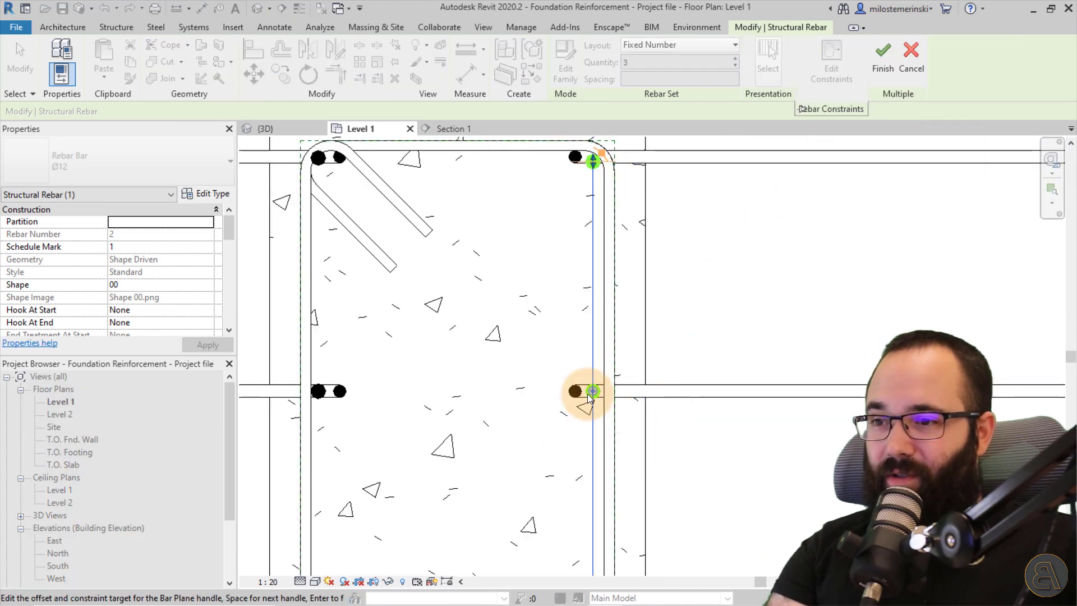
scroll(592, 397, up, 3)
click(601, 399)
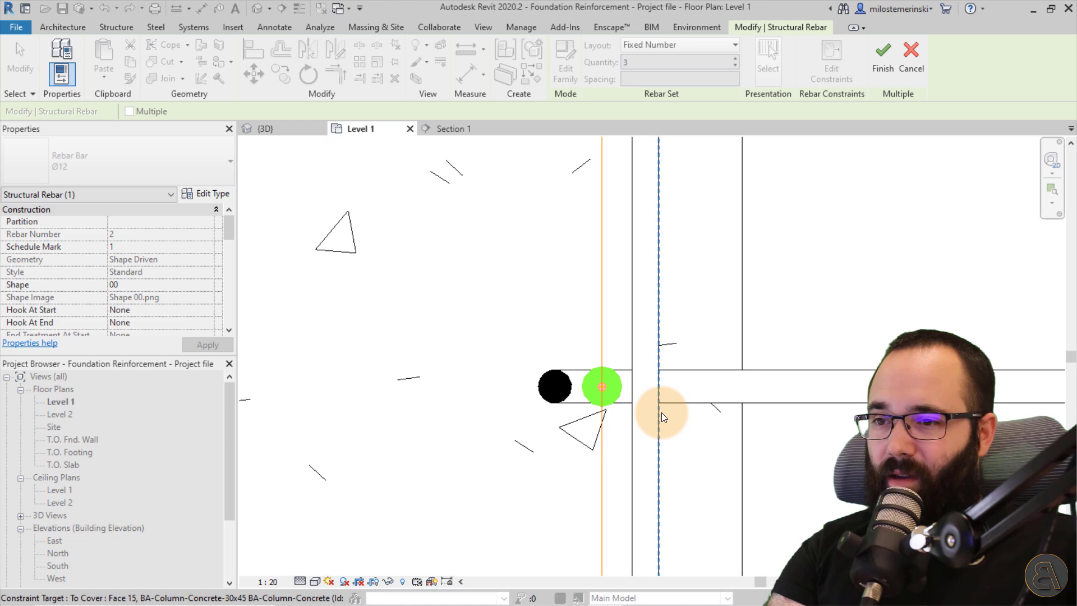
click(644, 417)
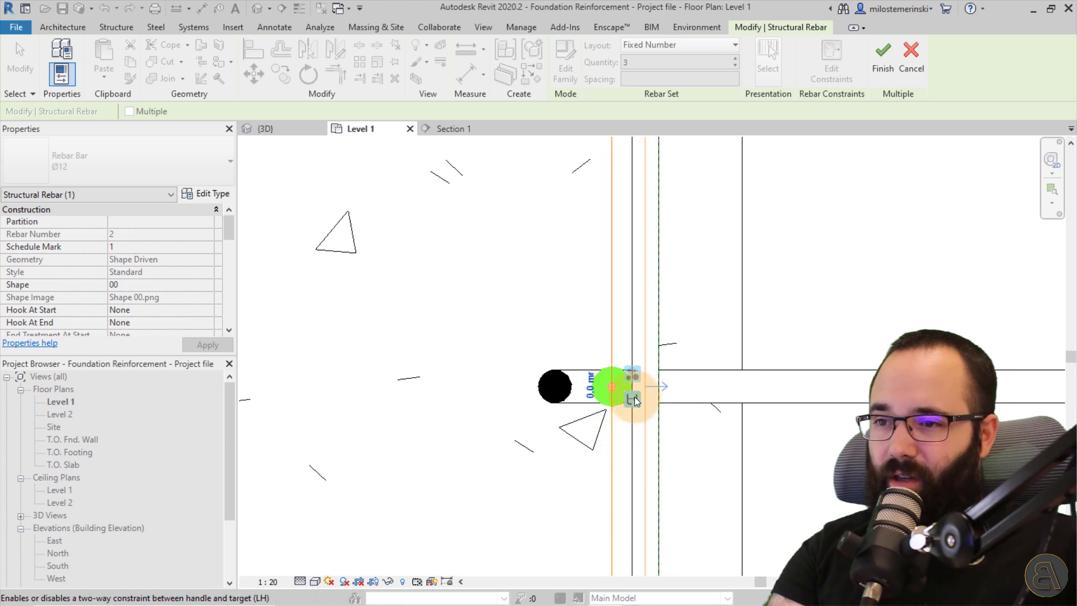
click(633, 401)
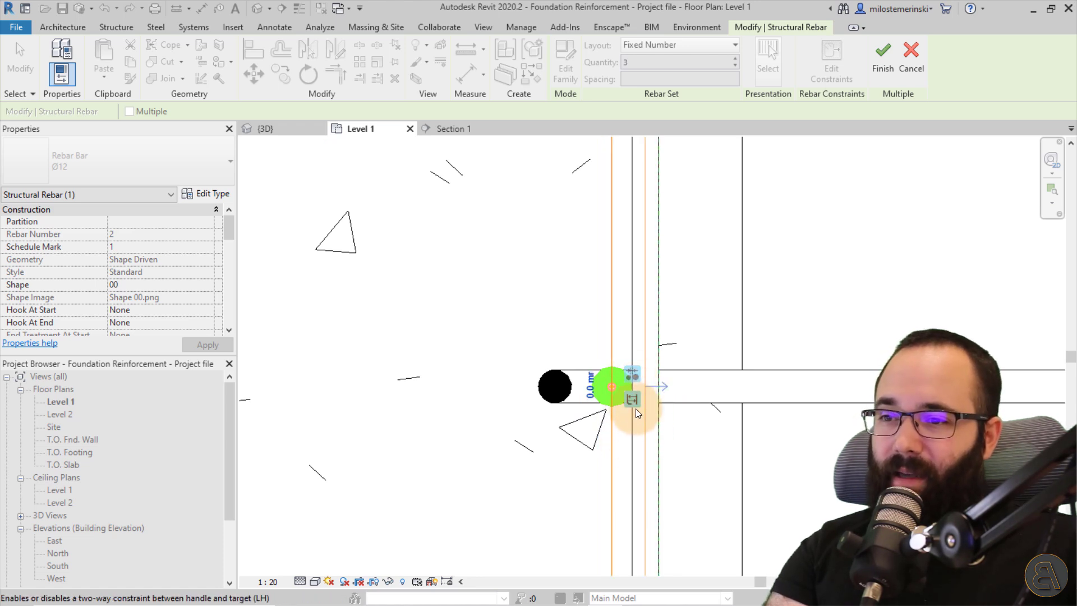
Step: Commit the right bar's cover constraint, test-move the bar, and undo the move
scroll(680, 394, down, 3)
scroll(675, 345, down, 1)
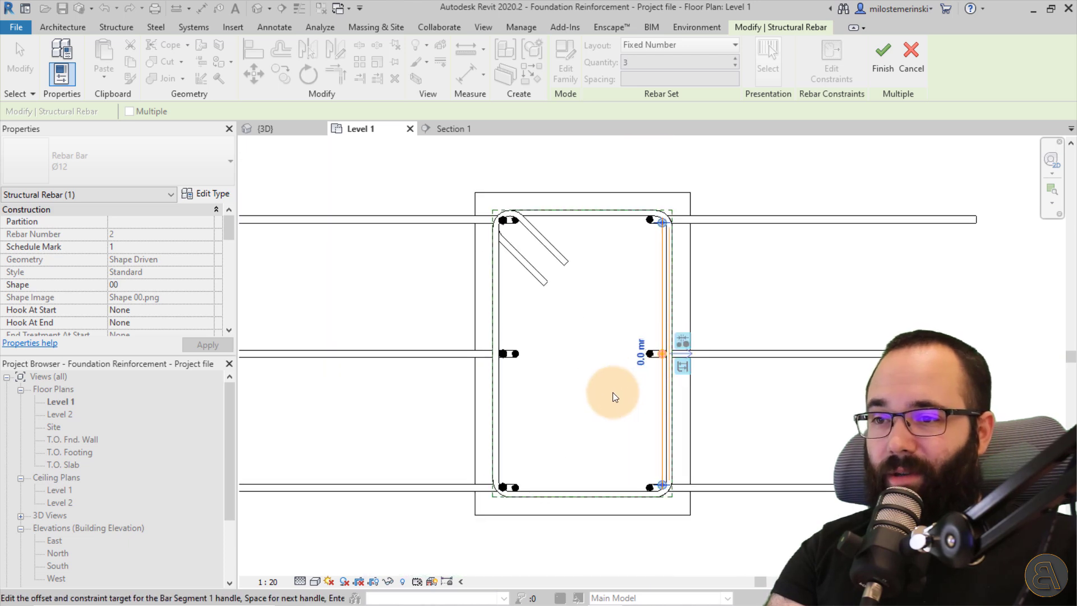
click(882, 73)
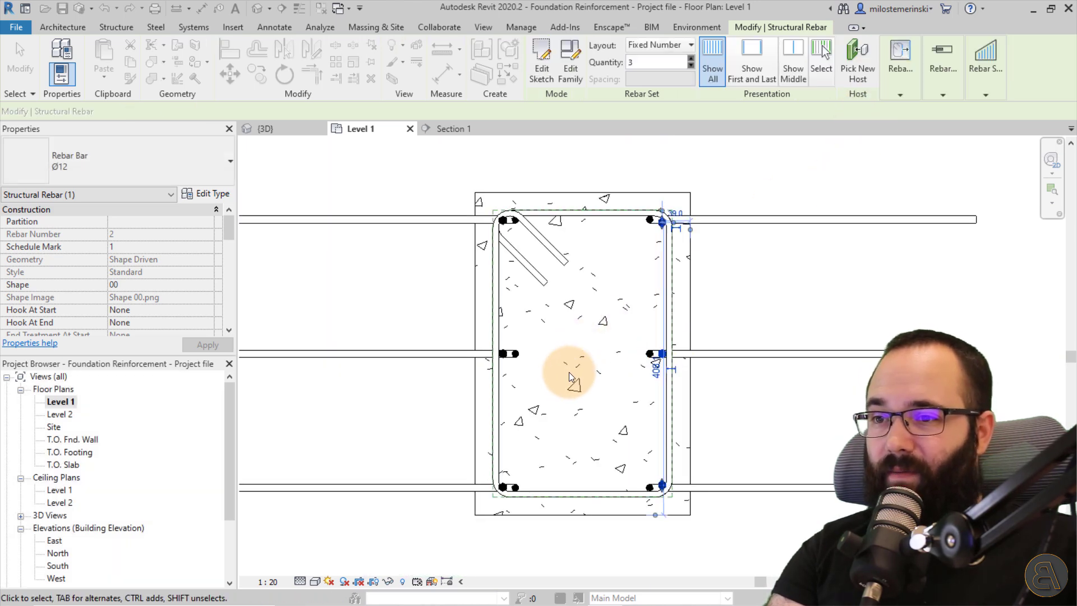
scroll(548, 374, up, 2)
scroll(505, 360, up, 1)
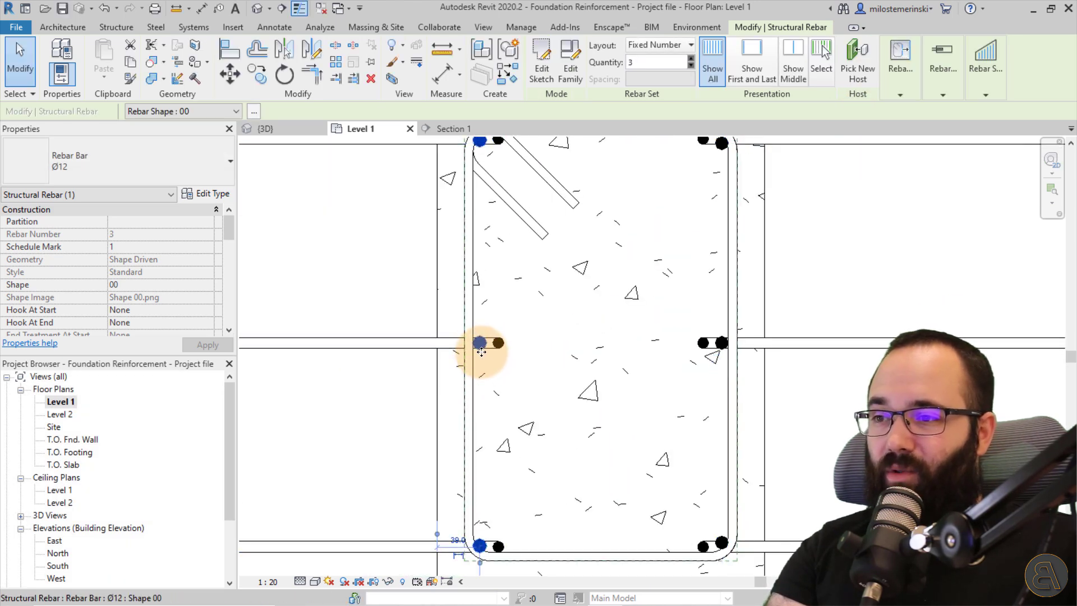
mouse_move(479, 350)
mouse_down()
mouse_move(578, 355)
mouse_move(595, 387)
mouse_up()
scroll(600, 388, down, 2)
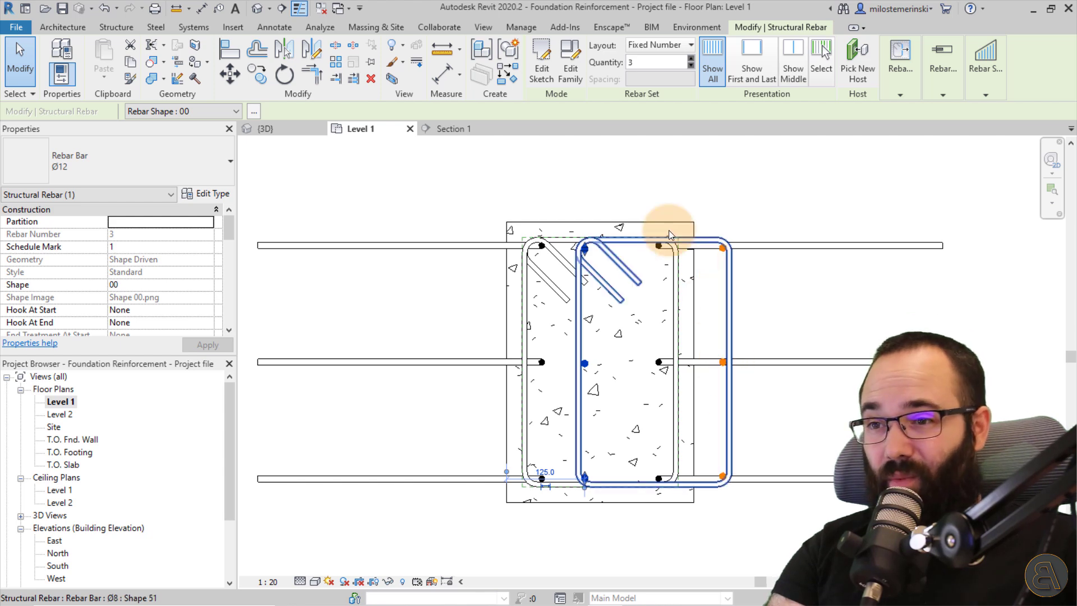
click(106, 8)
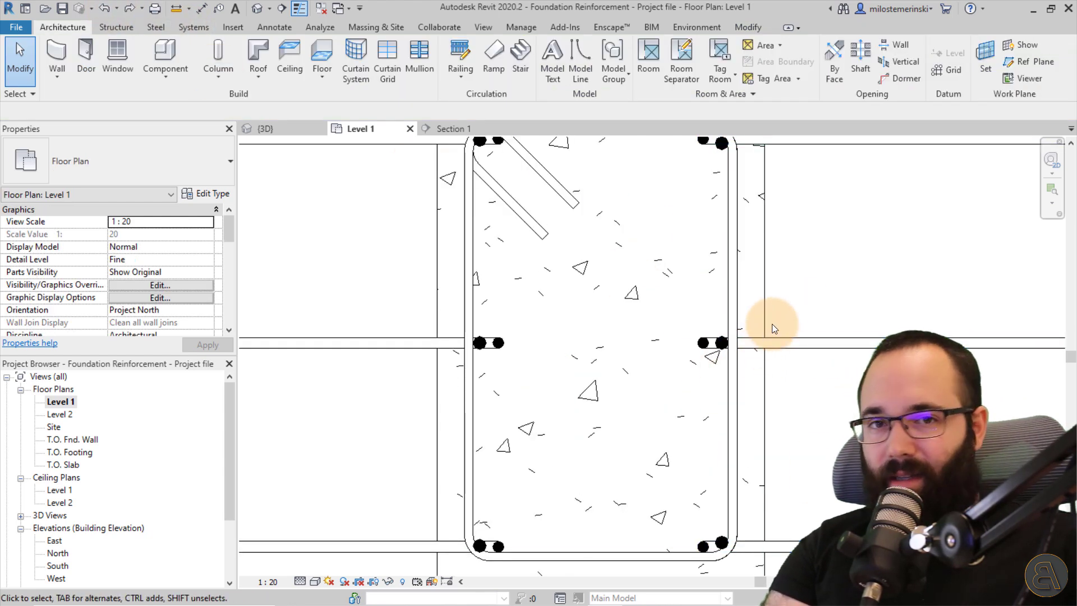
scroll(735, 341, down, 2)
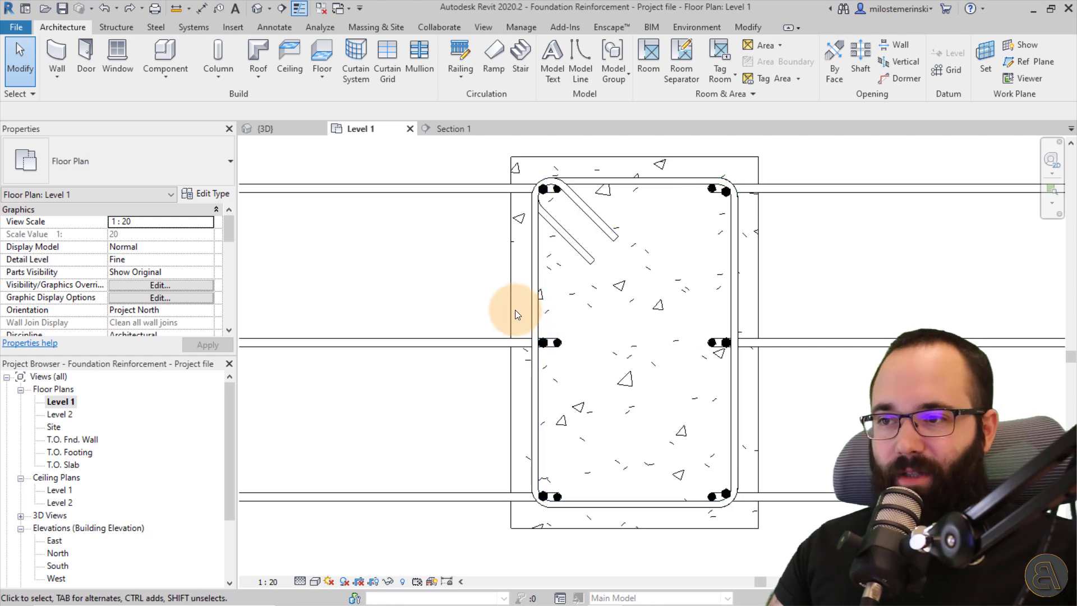
Step: Switch to Section 1 and select the vertical Ø12 column bar above the footing
click(443, 129)
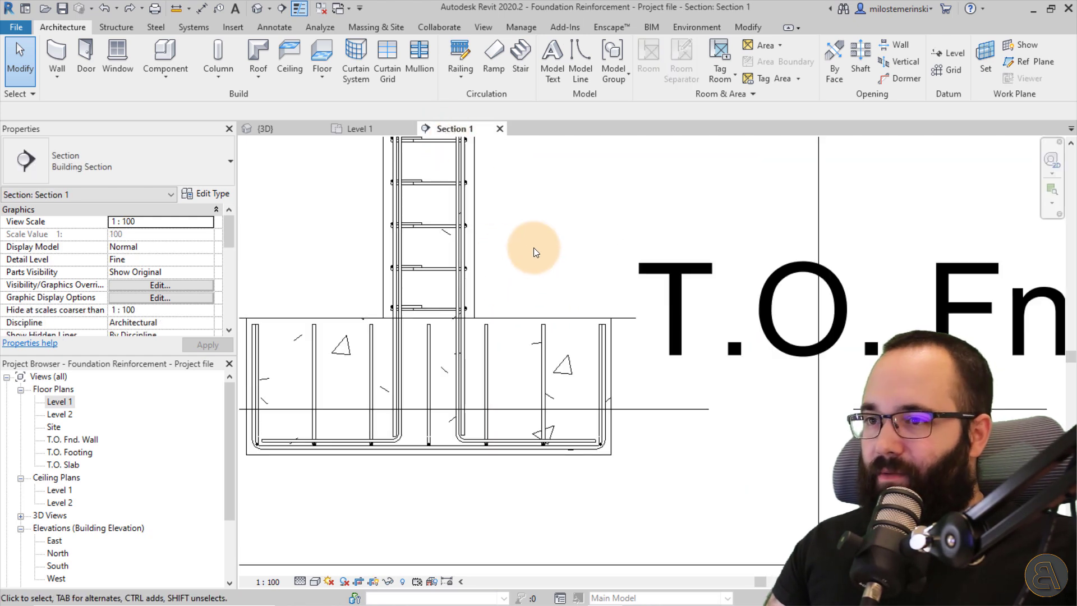
middle_drag(512, 282, 544, 318)
scroll(506, 343, up, 3)
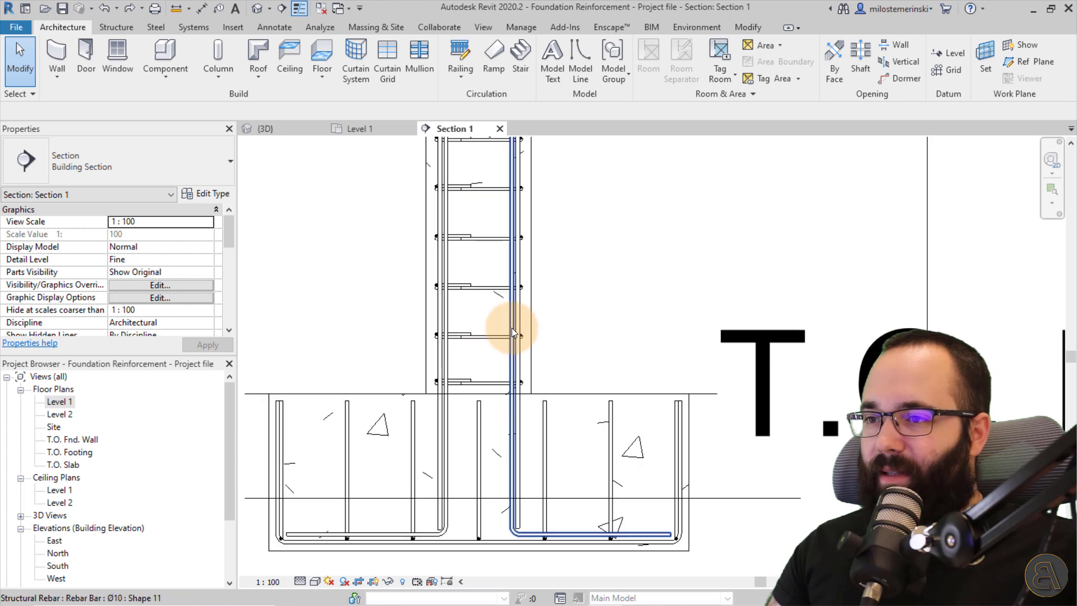
click(522, 351)
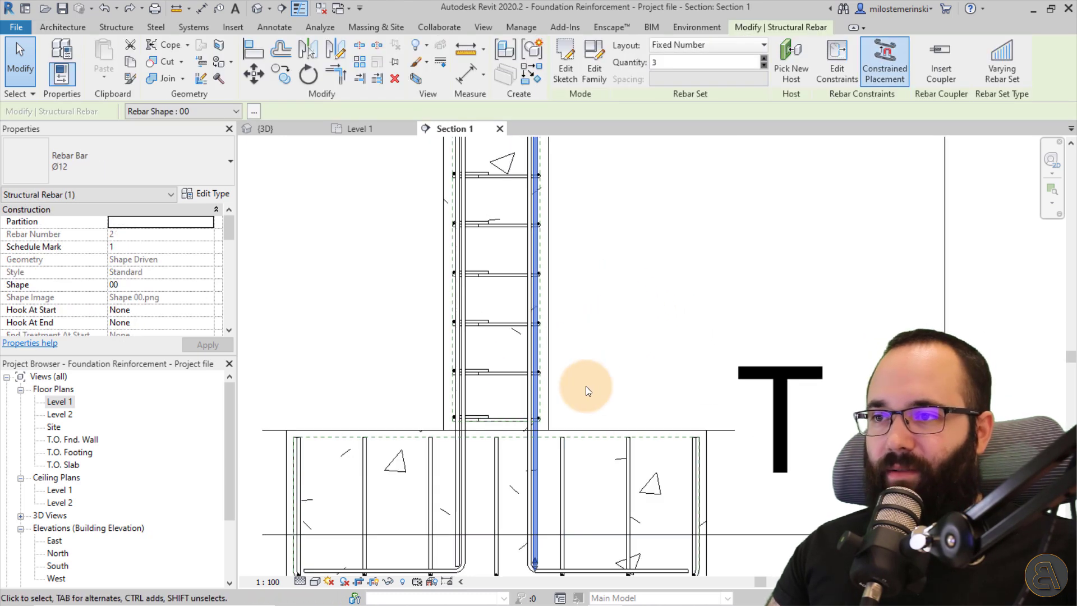
scroll(585, 386, down, 2)
scroll(572, 461, down, 1)
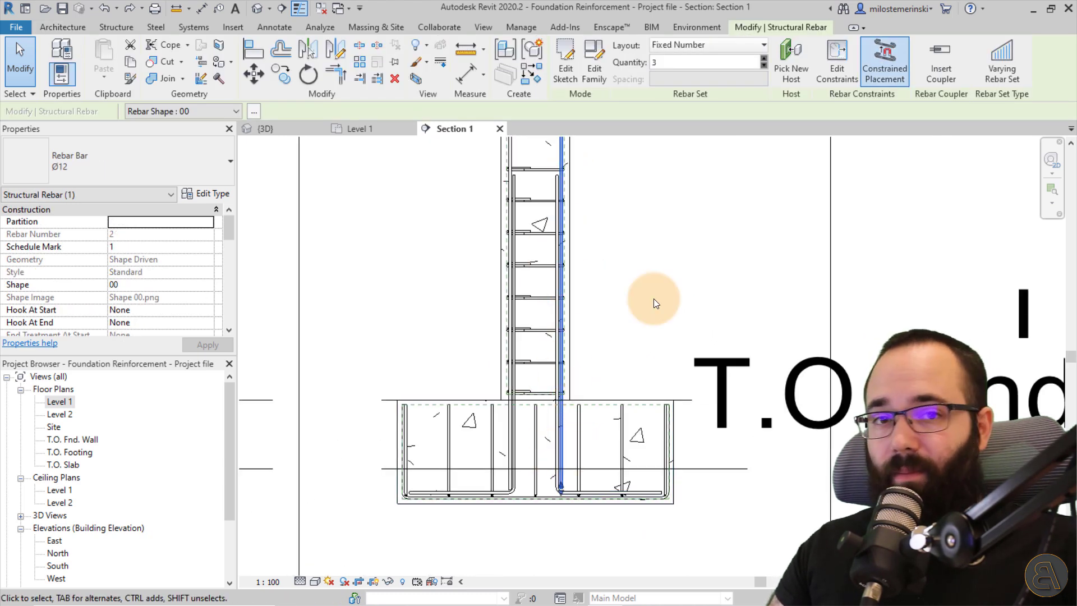
middle_drag(608, 346, 619, 333)
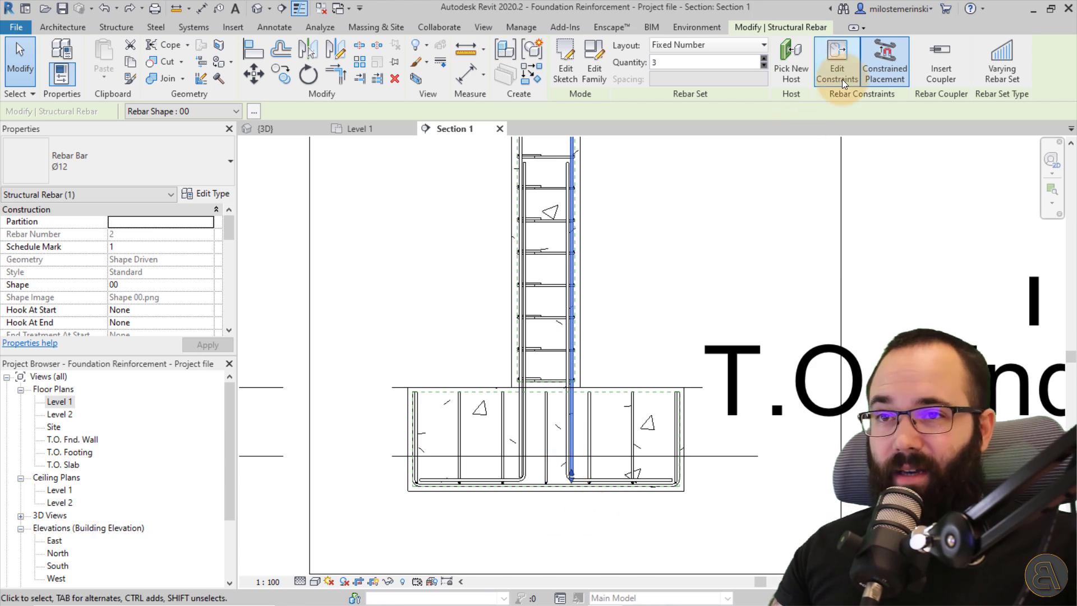
Step: Set the column bar's lower end offset to 380 mm
click(835, 67)
click(577, 412)
scroll(570, 408, up, 3)
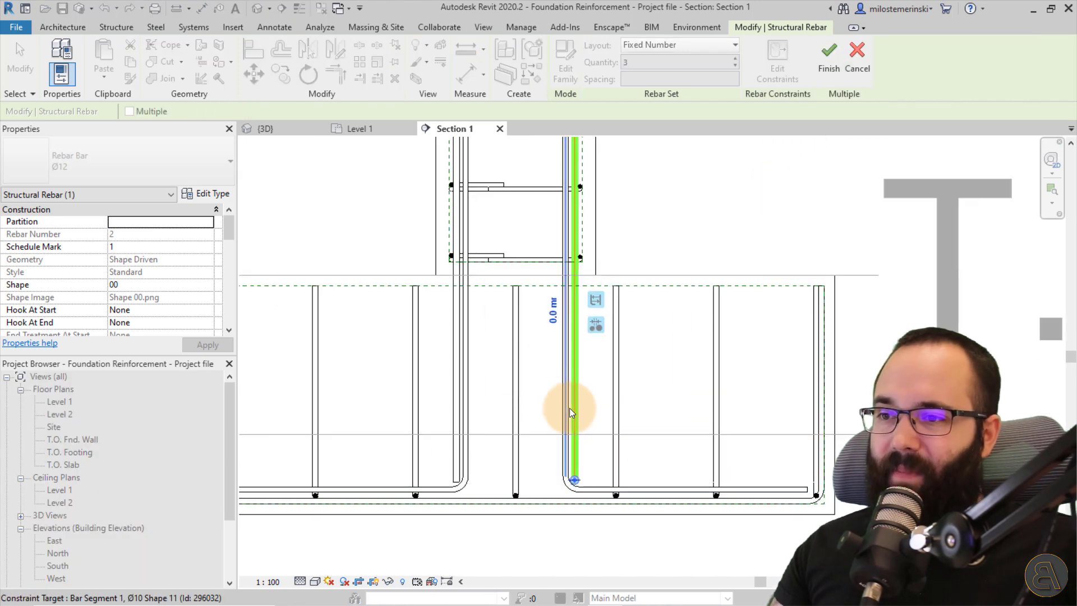
click(580, 482)
scroll(583, 472, up, 1)
scroll(600, 457, up, 1)
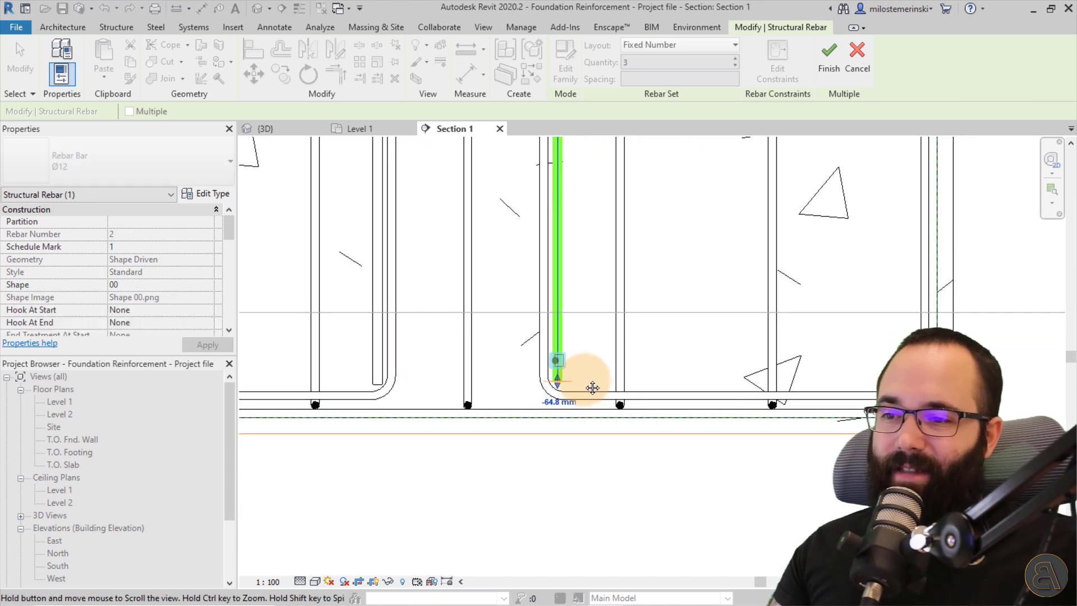
middle_drag(591, 388, 567, 424)
scroll(583, 444, down, 2)
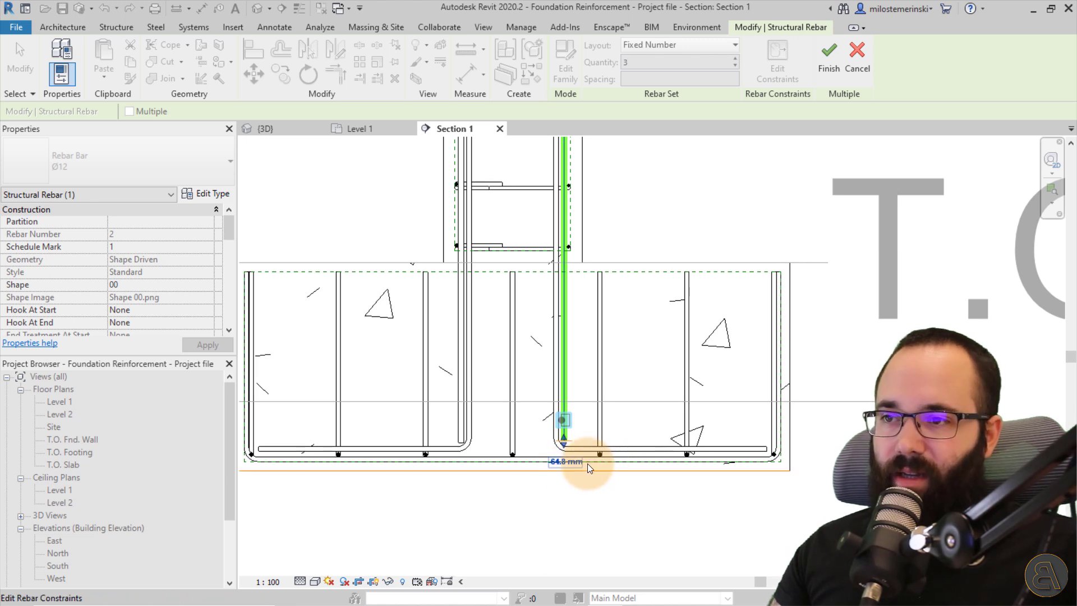
click(576, 261)
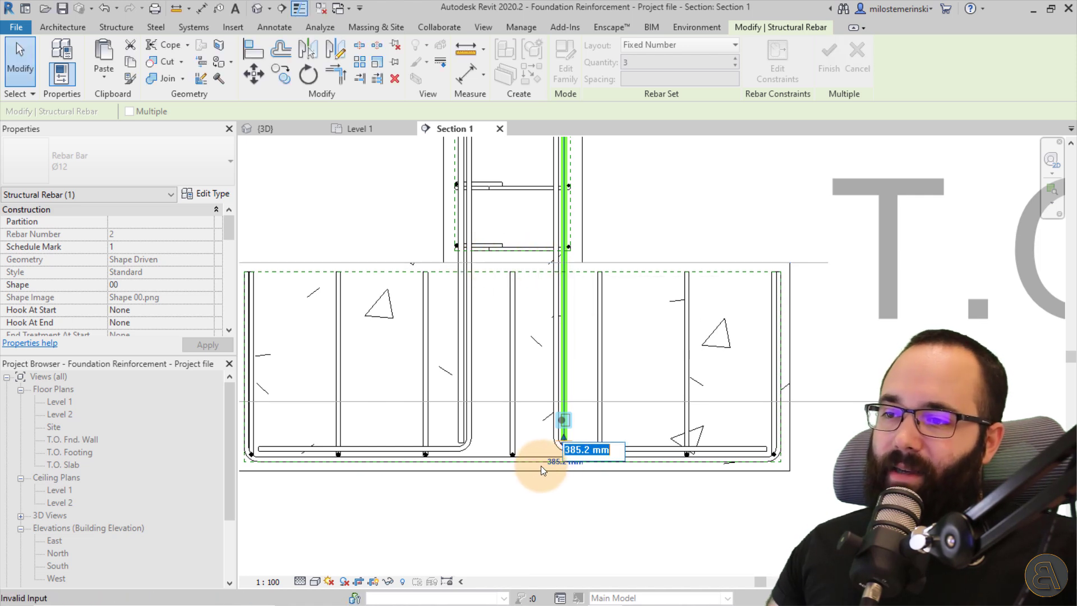
click(573, 449)
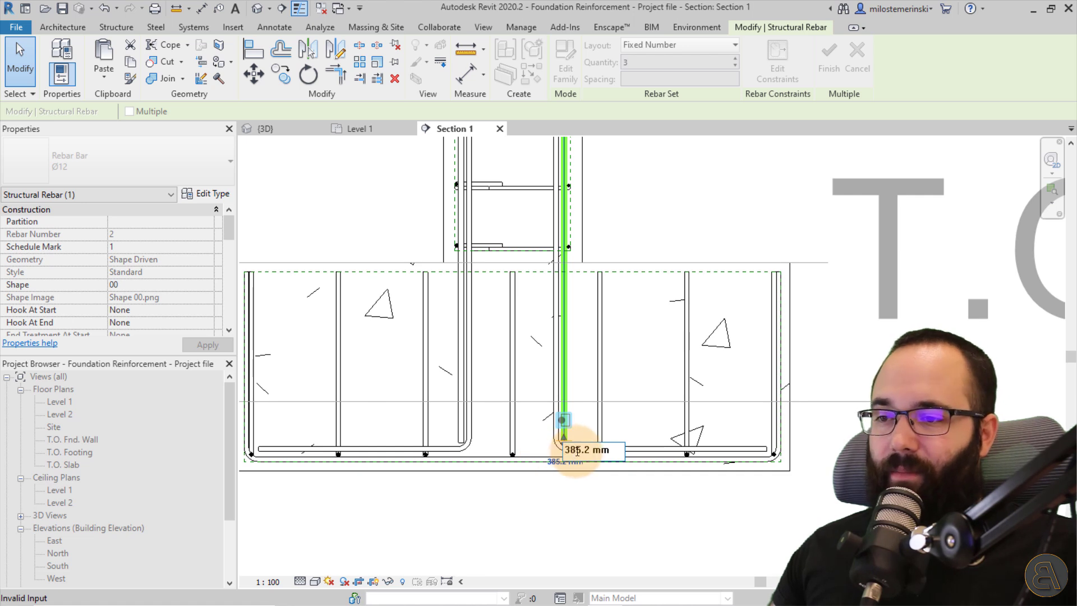
drag(574, 450, 599, 450)
text(380)
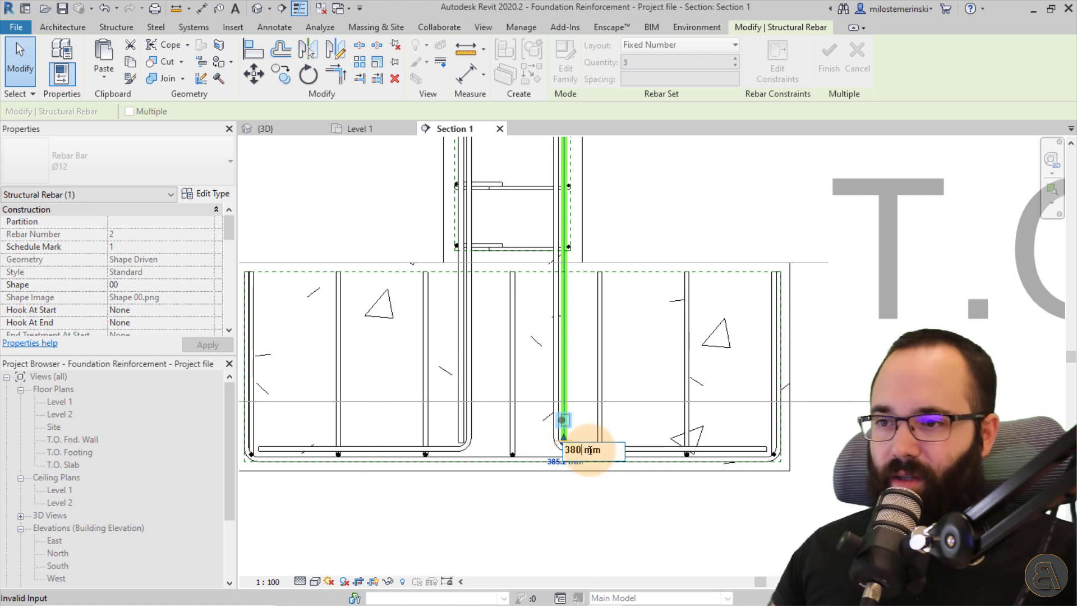
key(Return)
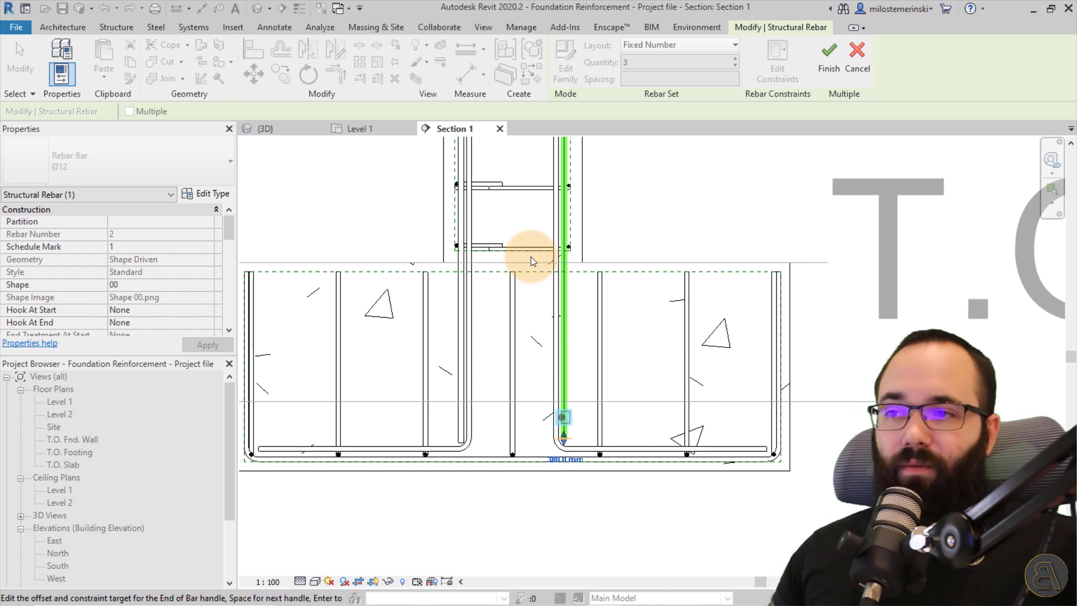
Step: Try the footing top and bottom as bar-end targets, then finish constraint editing
scroll(531, 250, up, 3)
scroll(508, 257, down, 3)
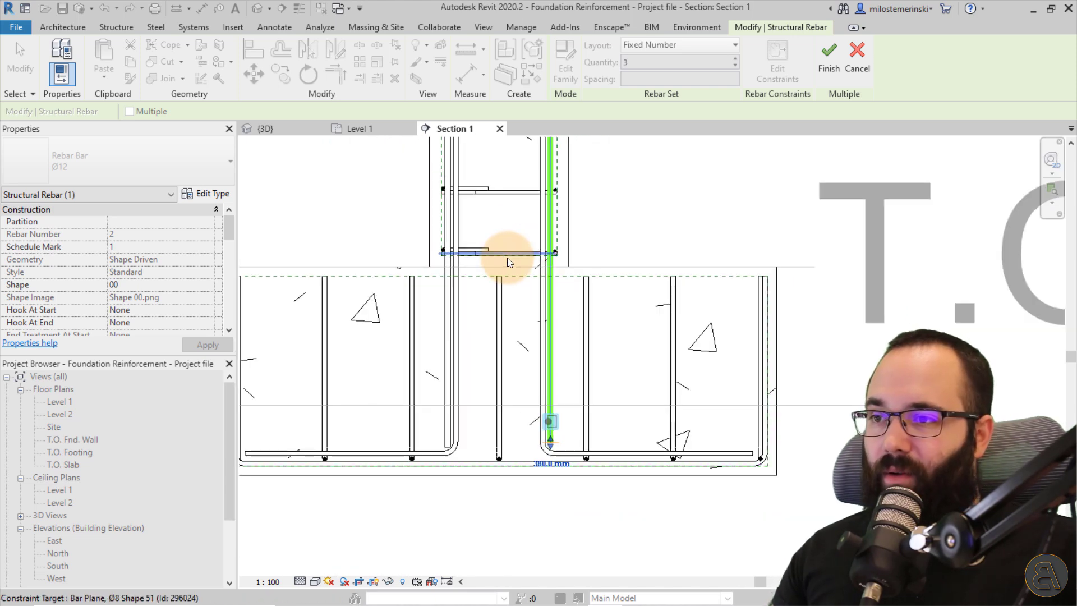
click(505, 273)
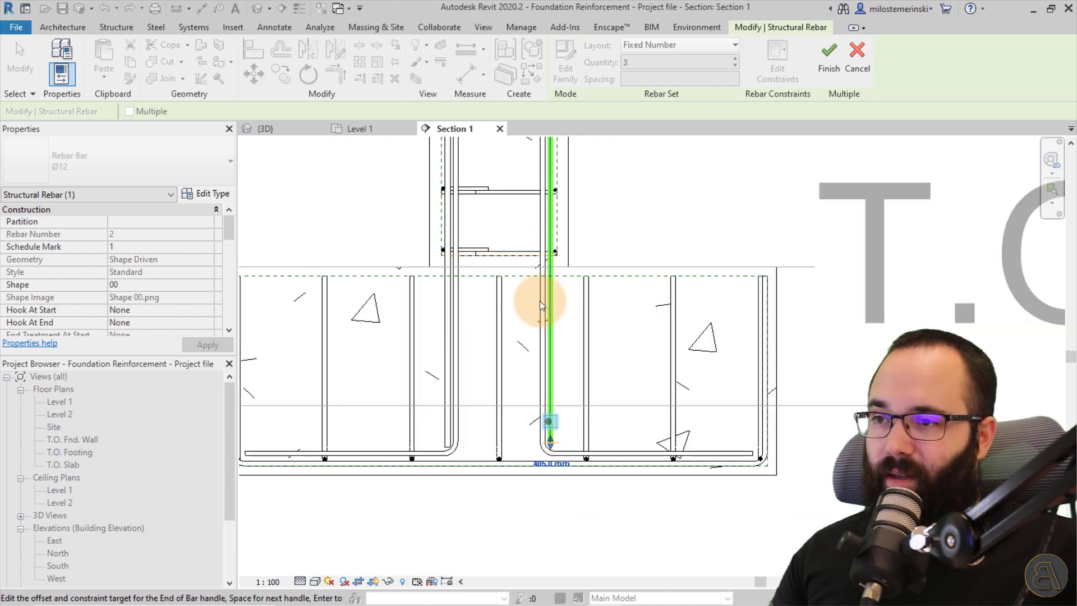
click(561, 468)
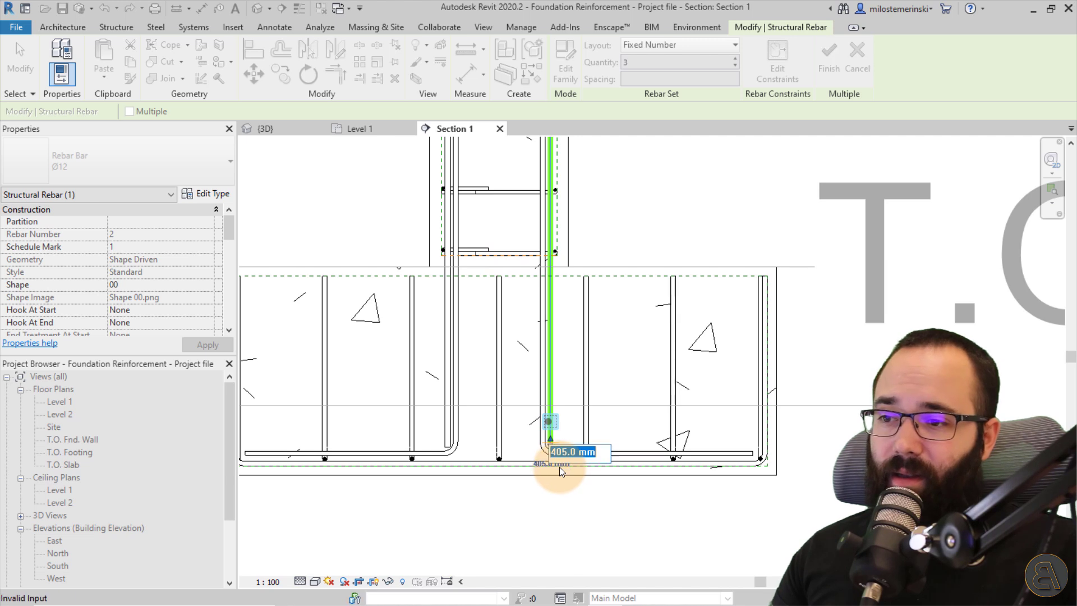
click(561, 276)
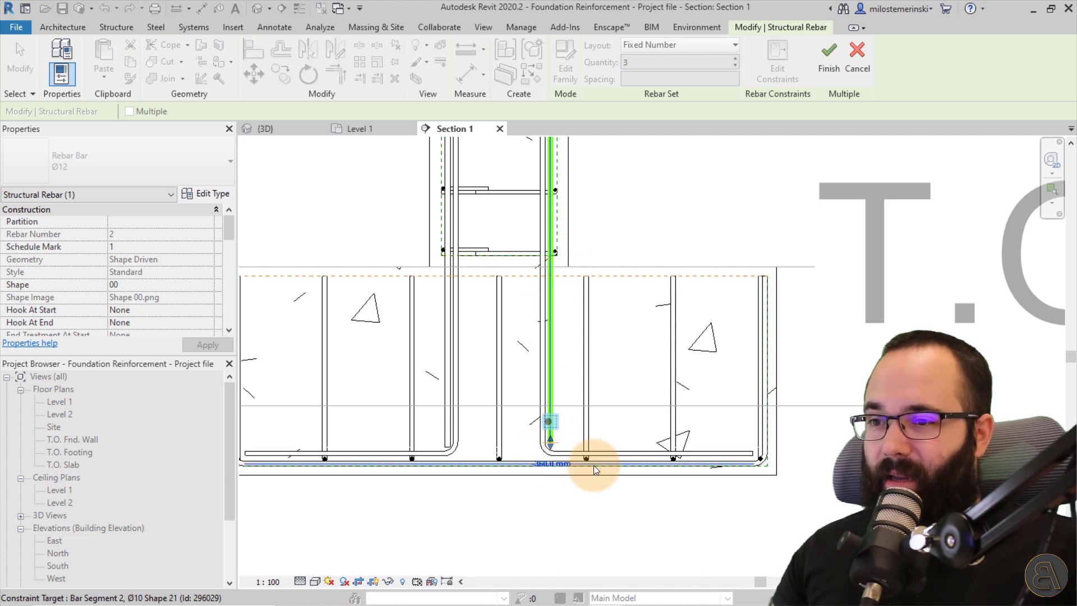
click(607, 477)
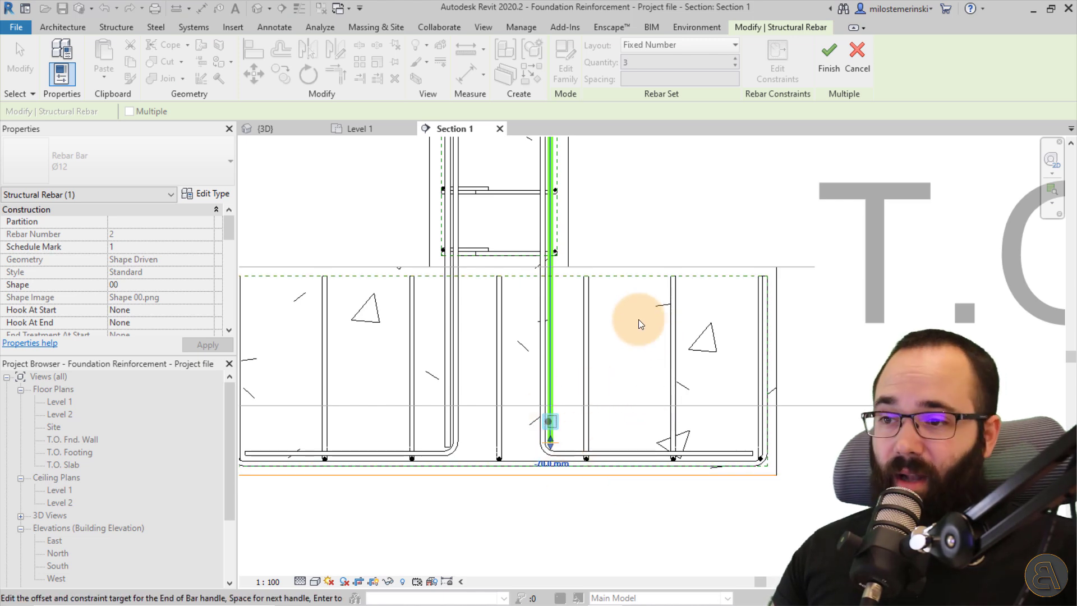
click(561, 265)
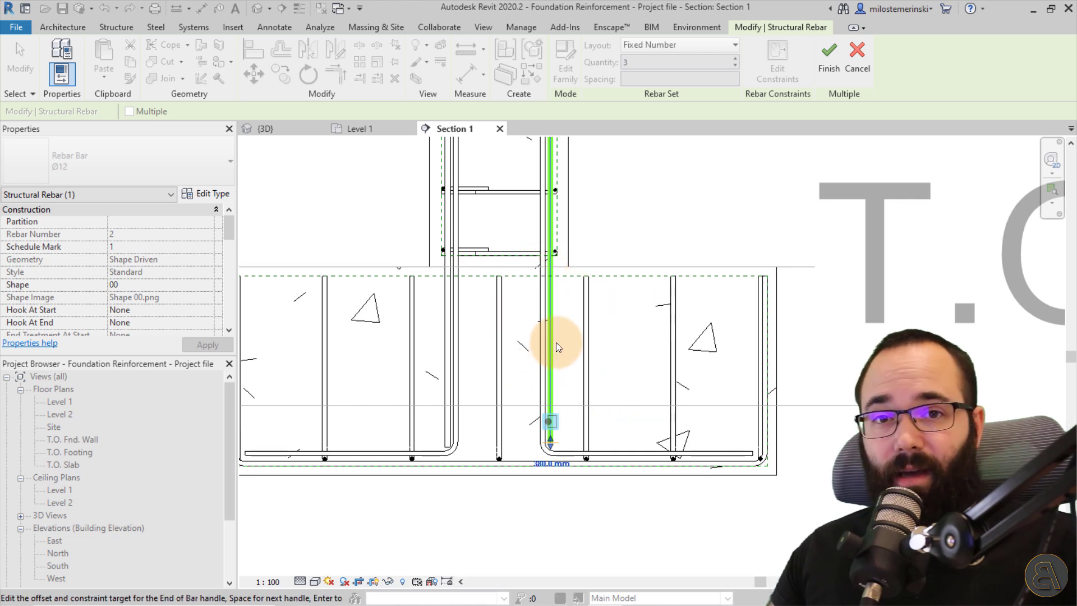
scroll(566, 342, down, 2)
middle_drag(581, 348, 610, 476)
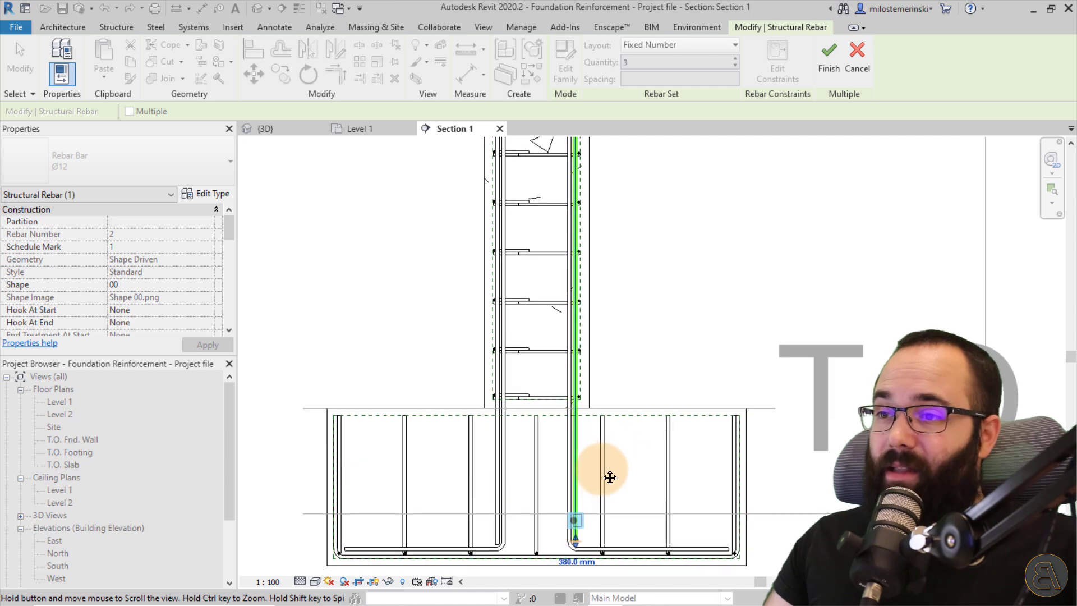
click(834, 74)
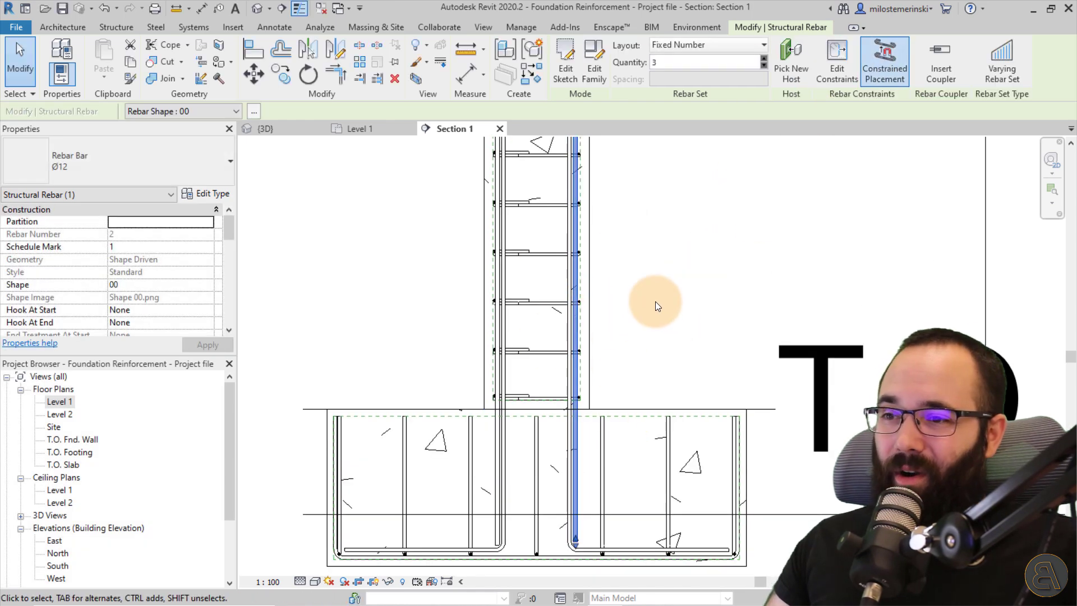
Step: Deselect the bar and move from Section 1 through {3D} to the Level 1 plan
click(656, 301)
scroll(558, 341, down, 2)
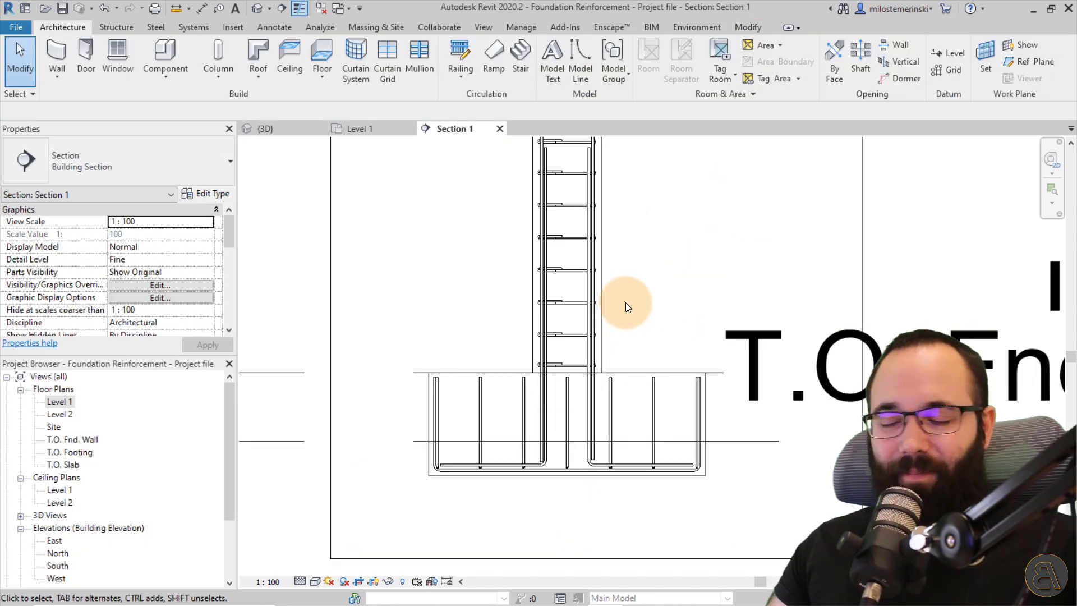
middle_drag(625, 306, 604, 381)
click(289, 129)
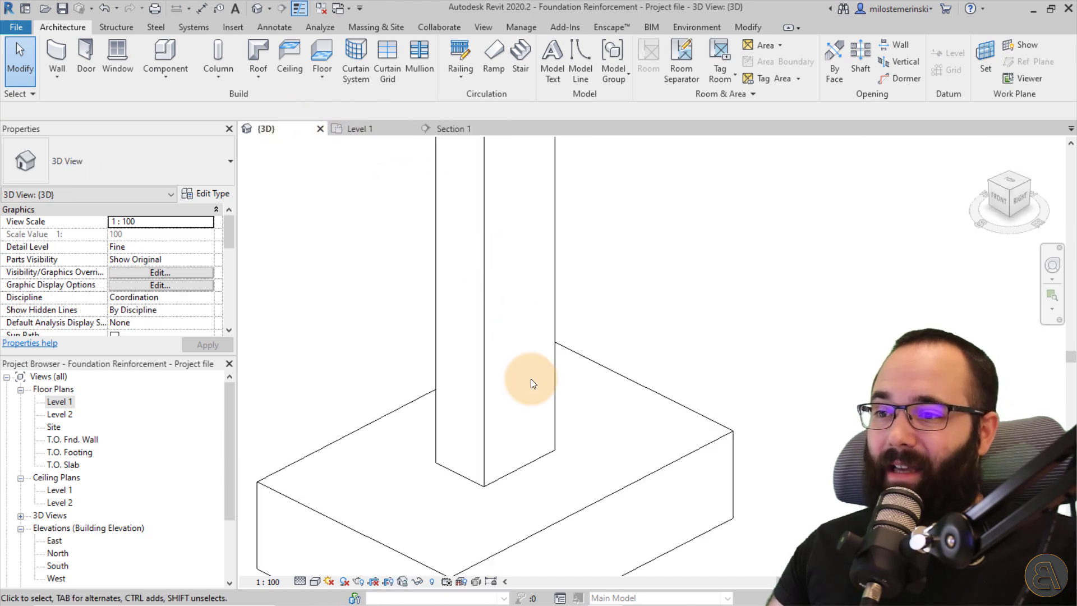
click(377, 129)
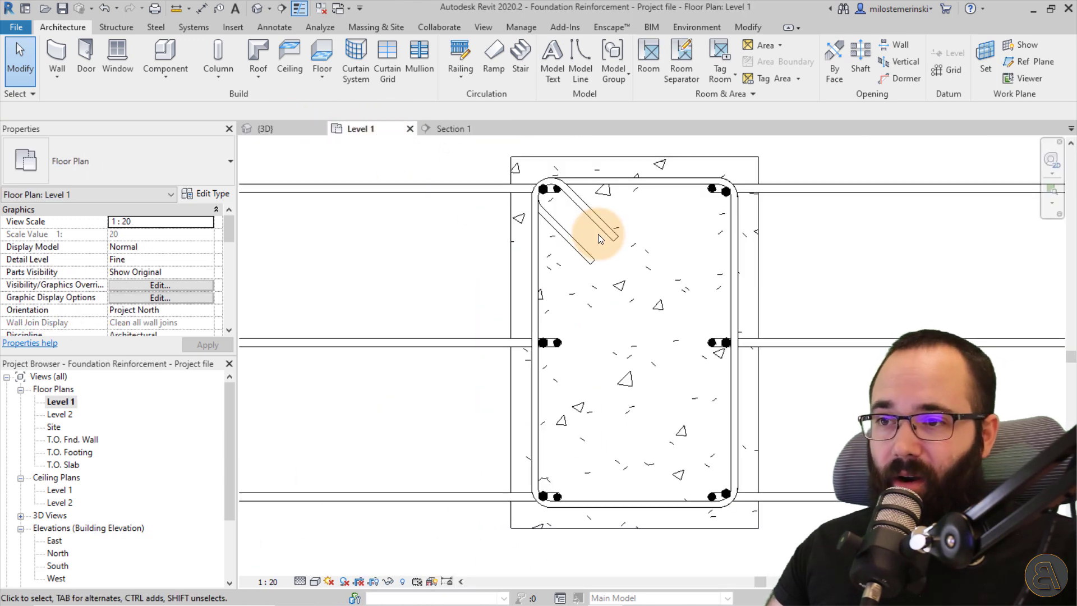
Step: Open the stirrup's constraint editing, cancel it, and clear the selection
click(523, 277)
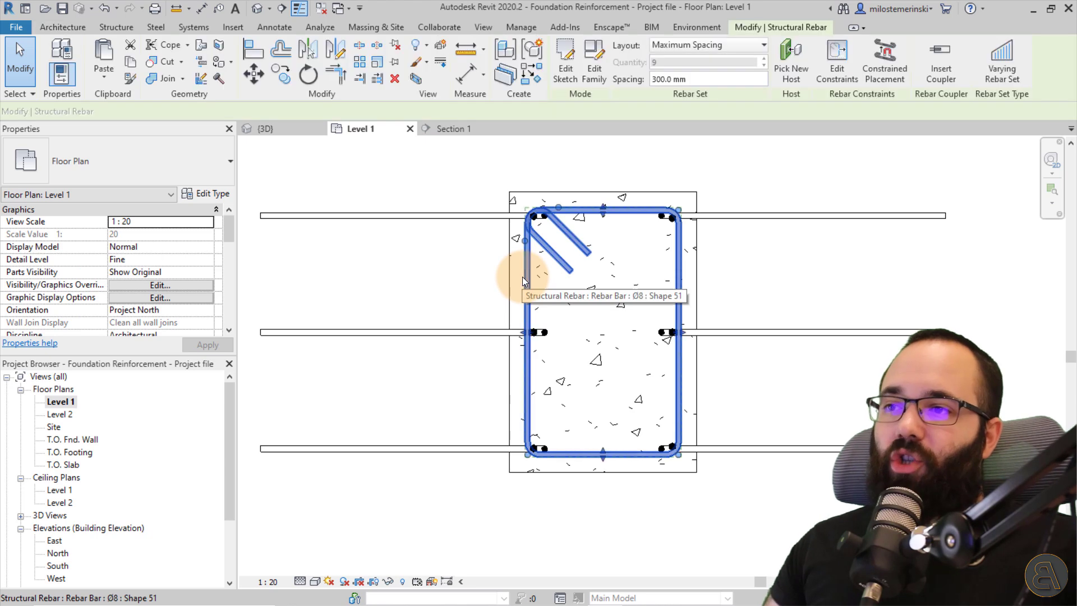
click(836, 84)
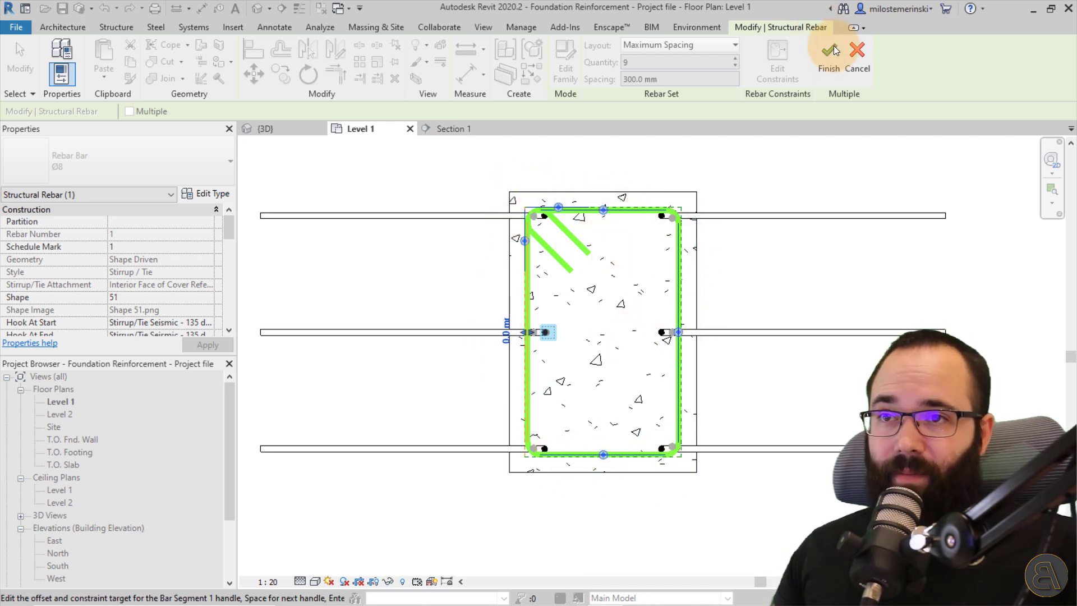
click(864, 81)
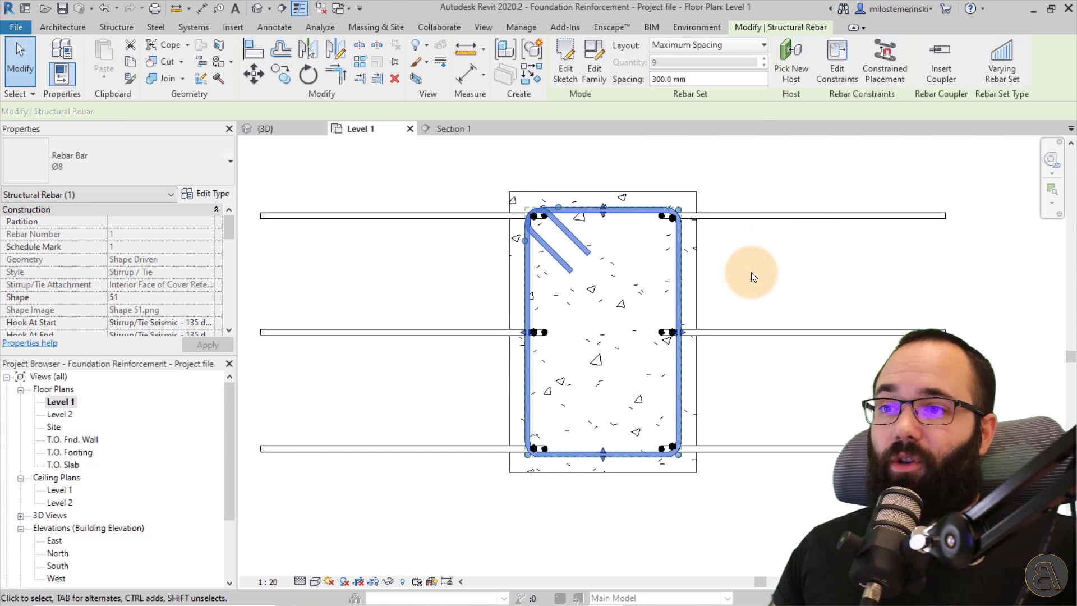
key(Escape)
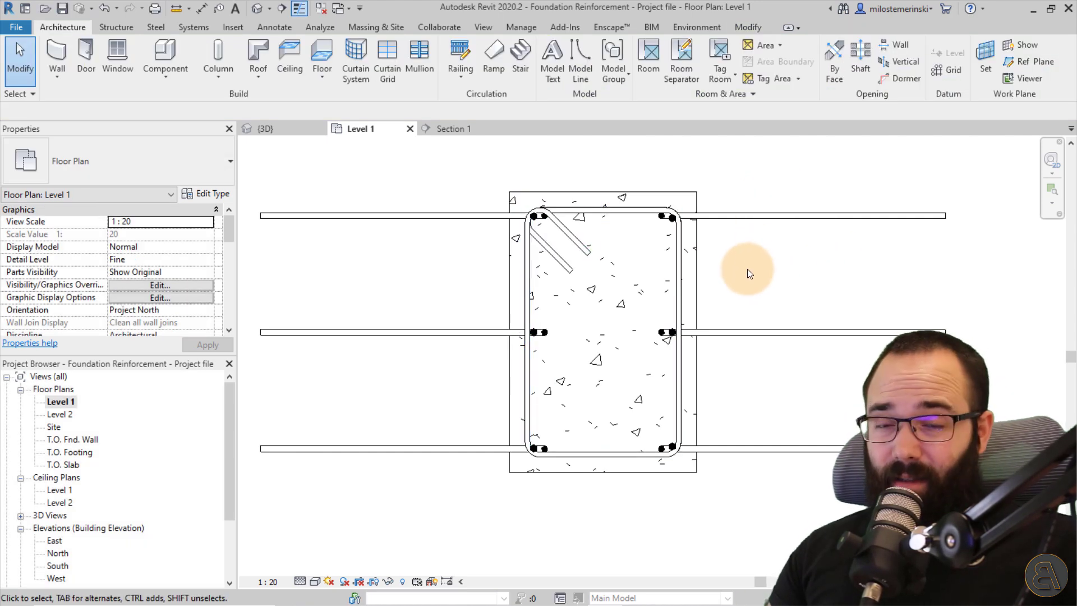
Step: Change the BA-Column-Concrete-30x45 type width b to 450 mm and apply it
click(509, 275)
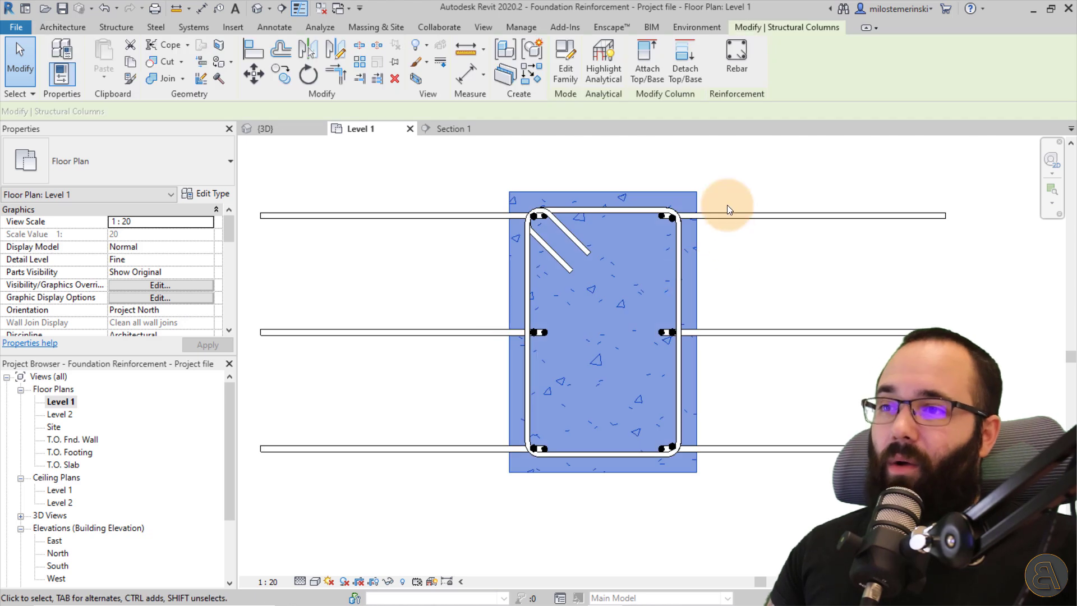
click(165, 180)
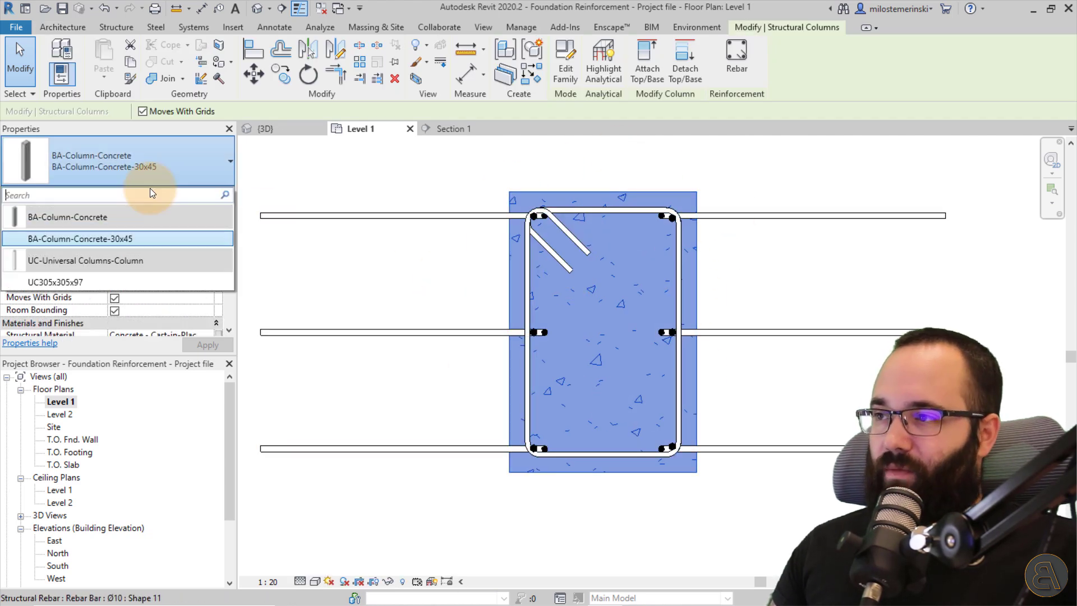
click(149, 181)
click(209, 195)
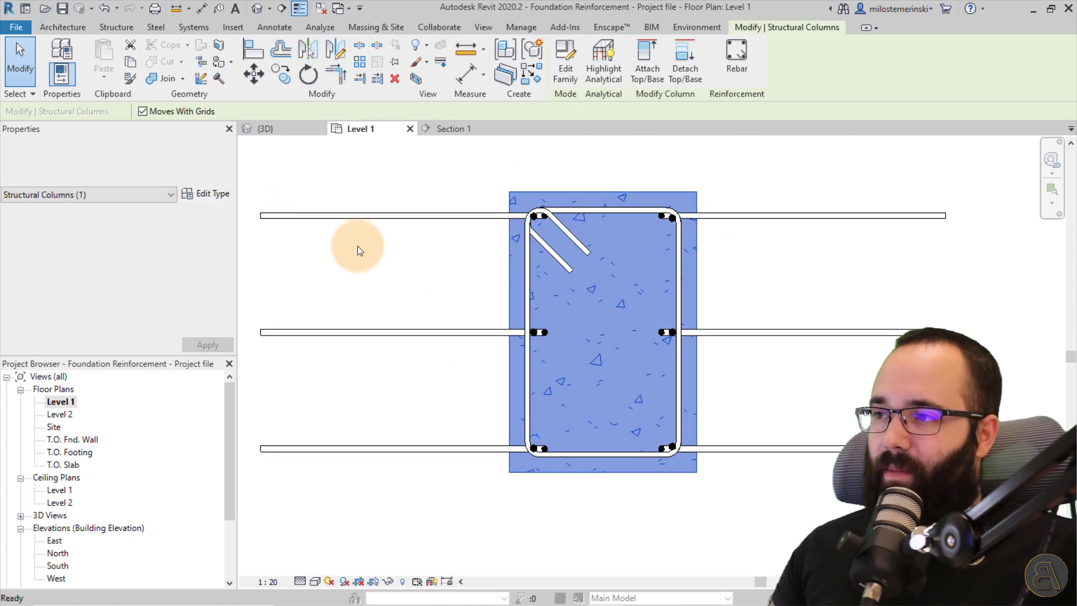
double_click(364, 216)
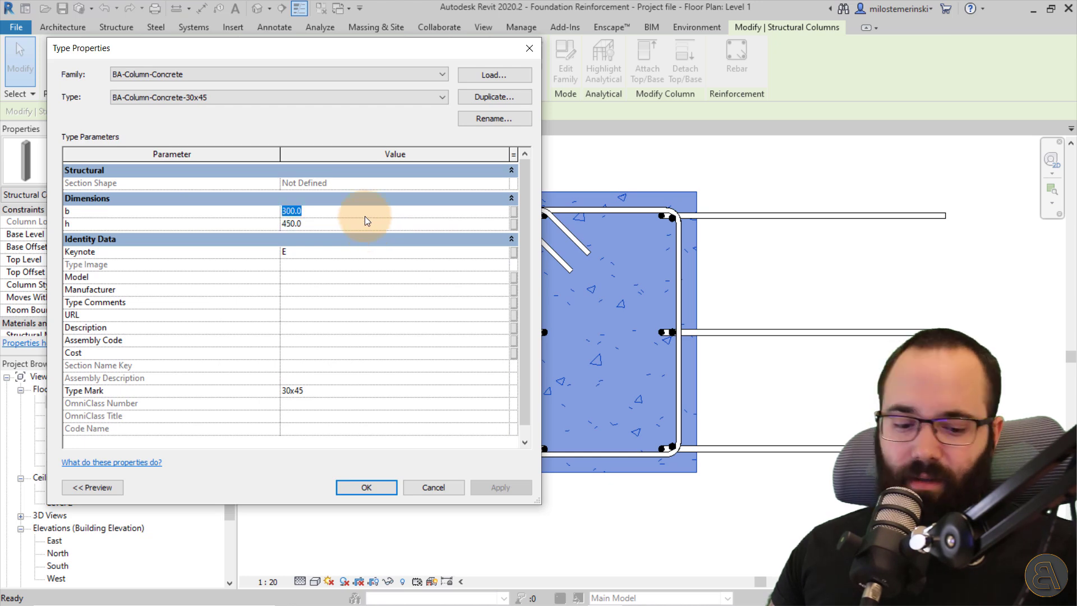
text(450)
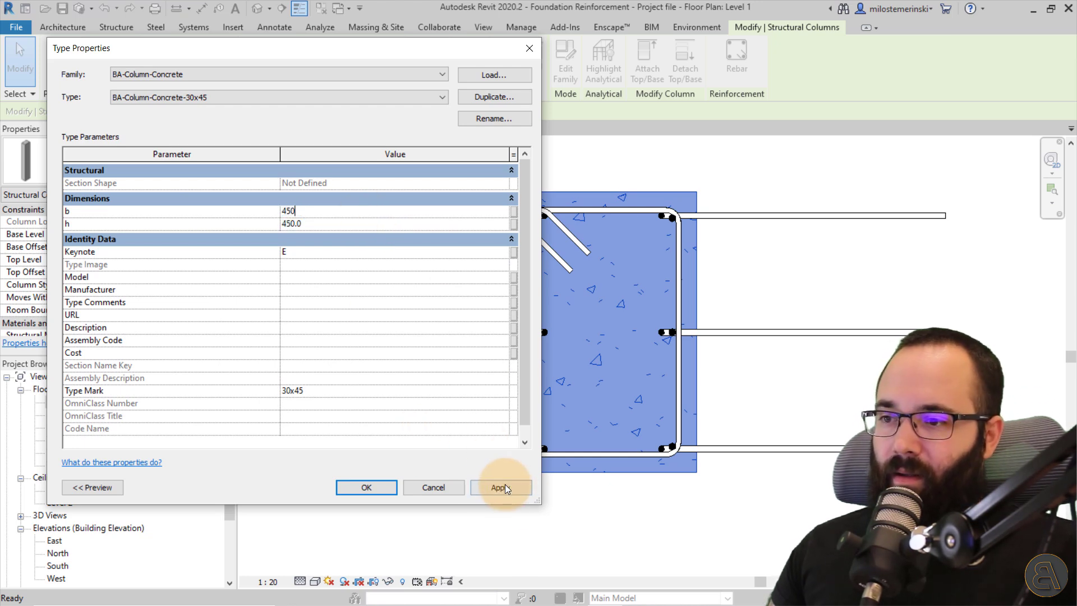
click(502, 487)
click(368, 488)
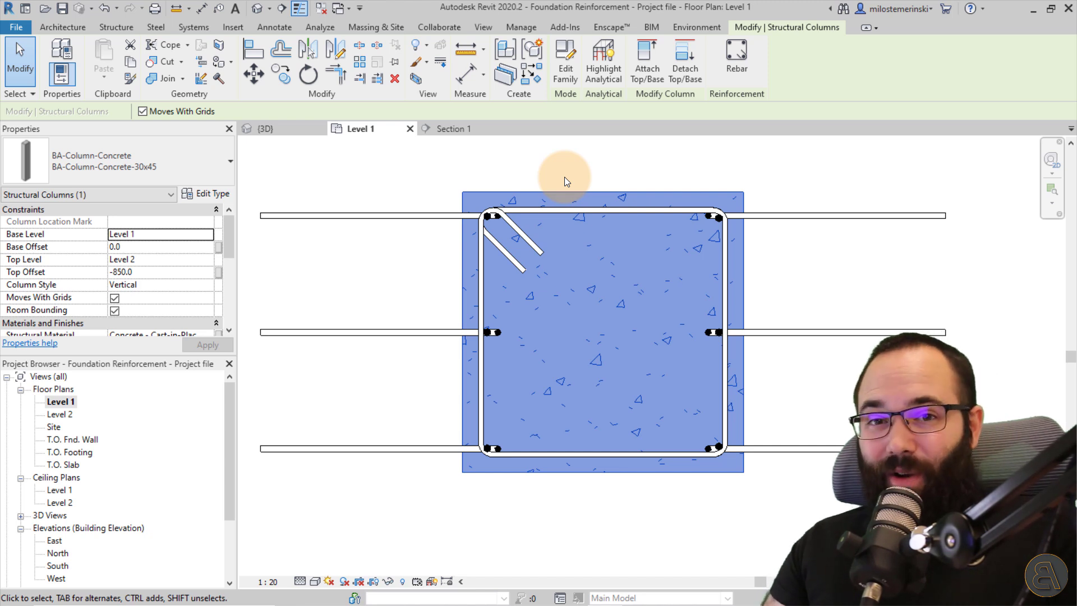
Step: Switch to the {3D} view and frame the 450×450 column's rebar cage and footing
click(294, 126)
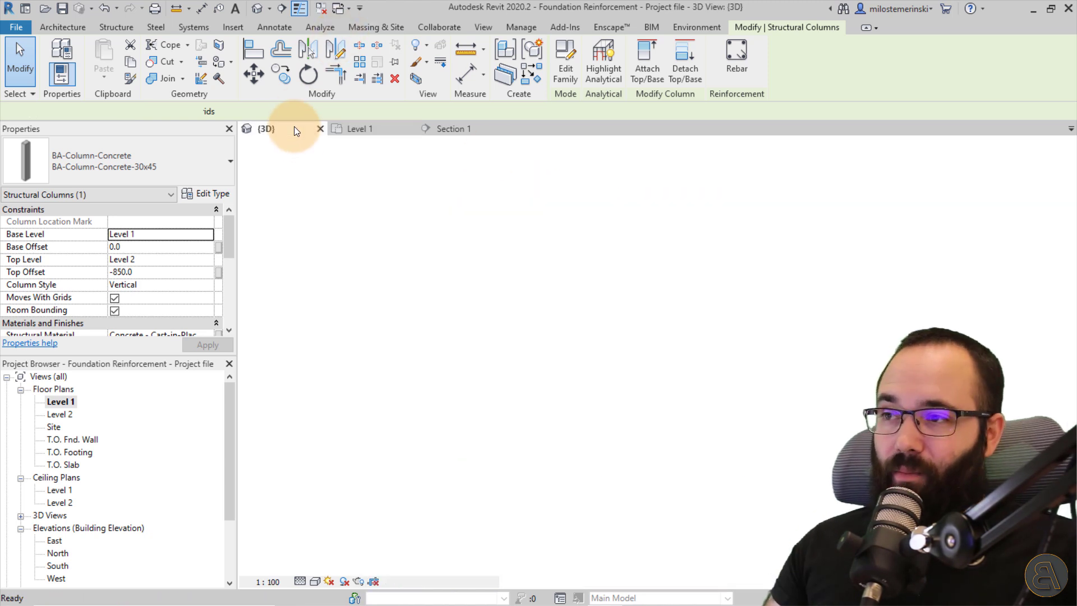
scroll(548, 373, down, 3)
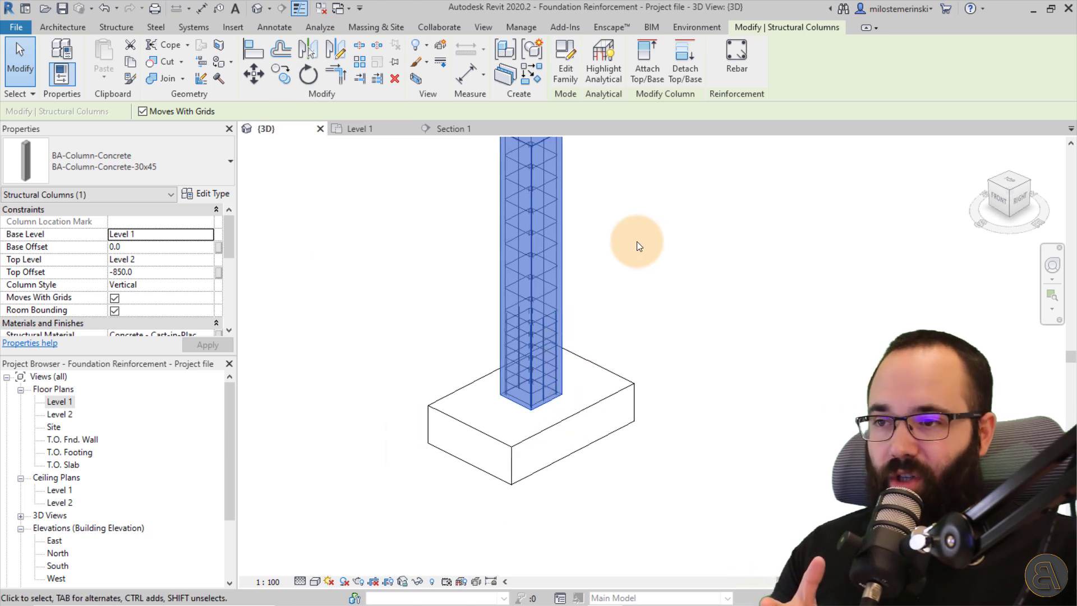
middle_drag(632, 240, 593, 337)
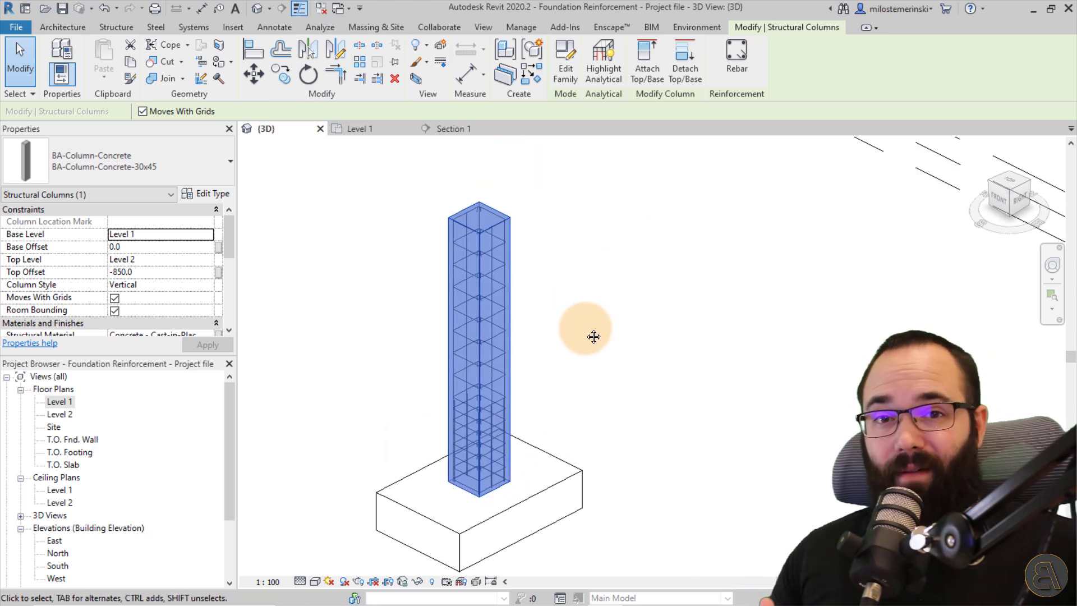